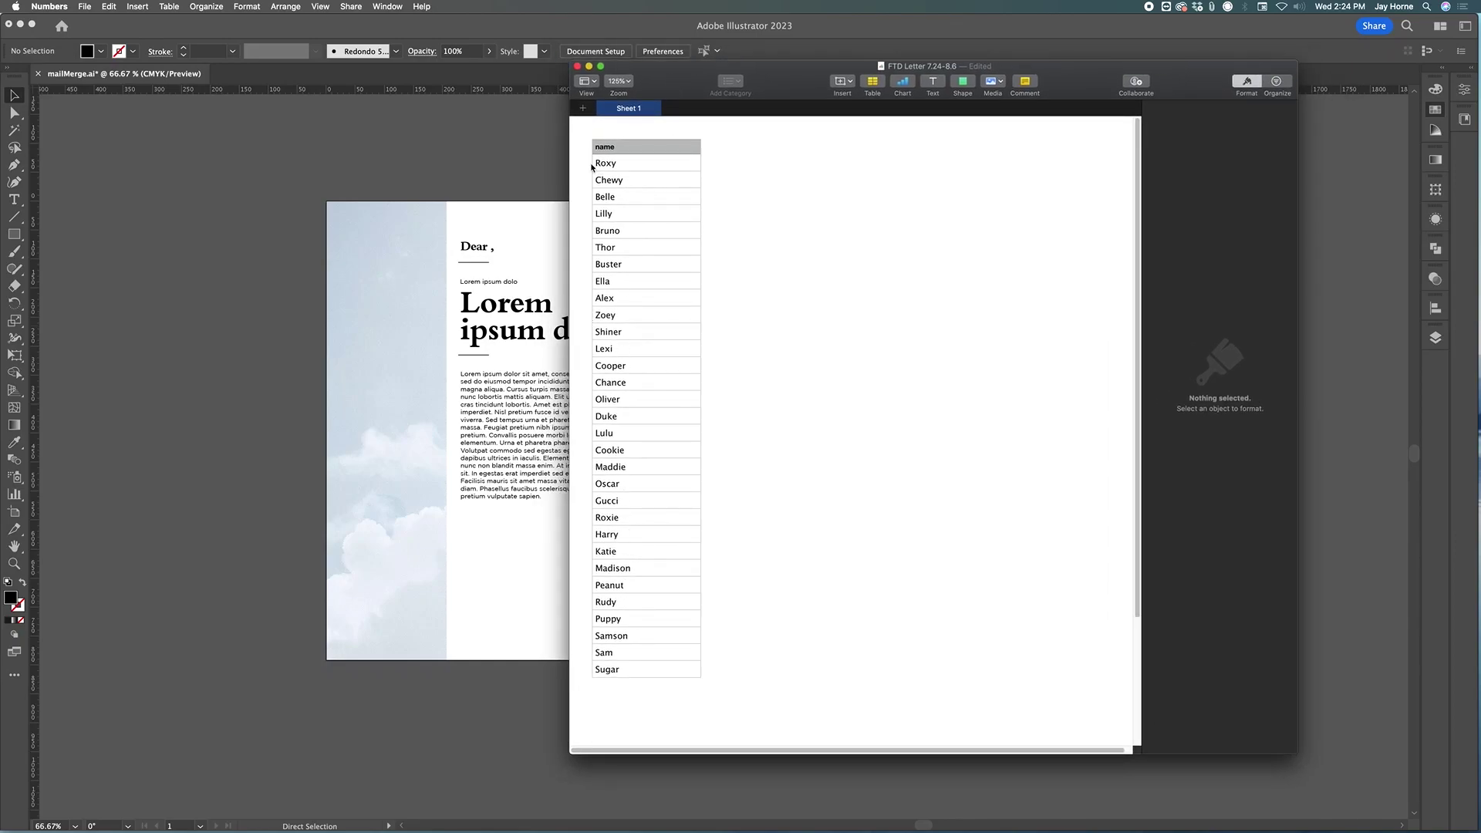
Edit the letter's greeting in Illustrator so it reads 'Dear,' with no space before the comma.
click(558, 156)
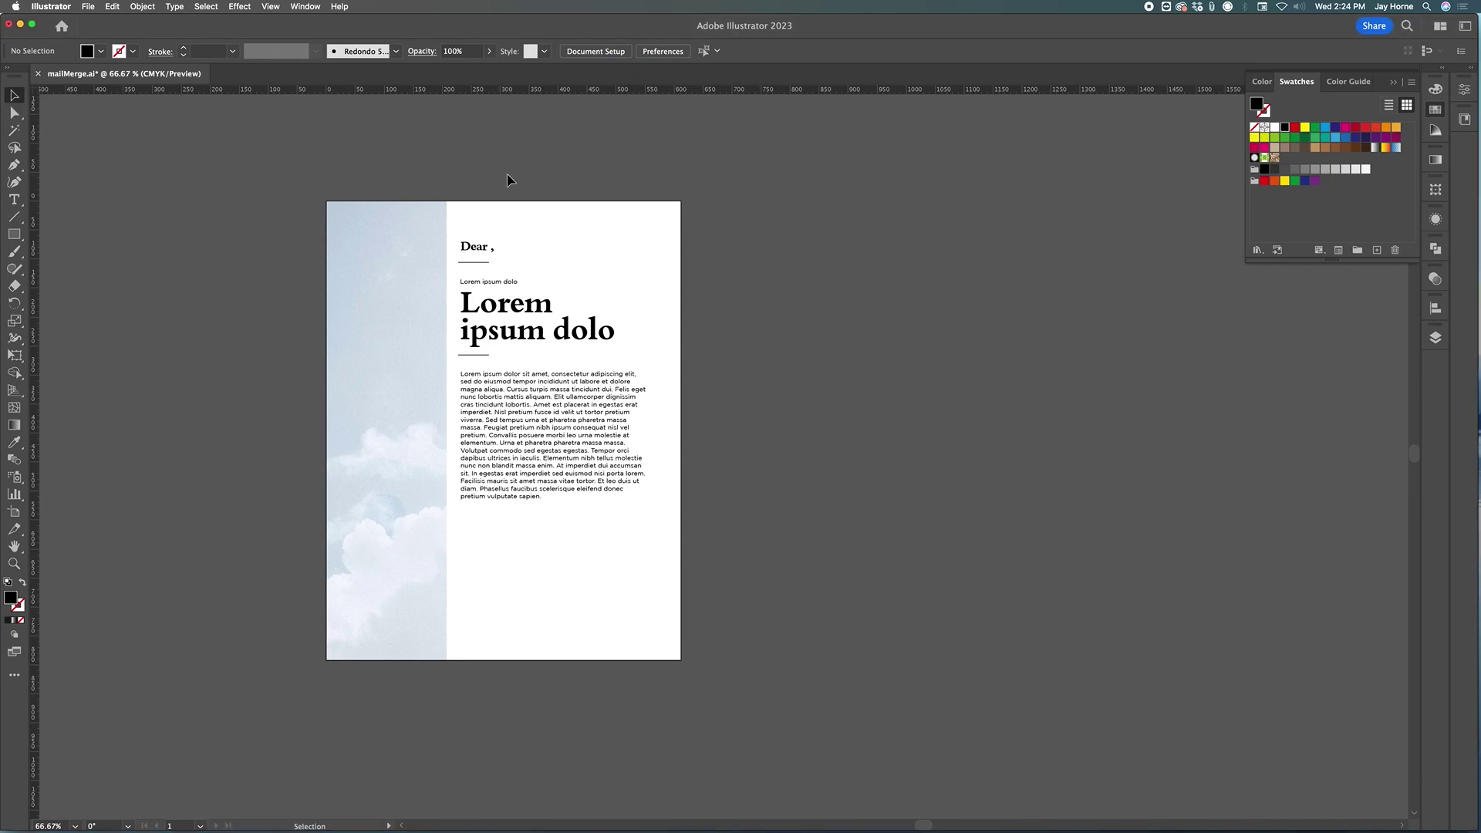
double_click(489, 245)
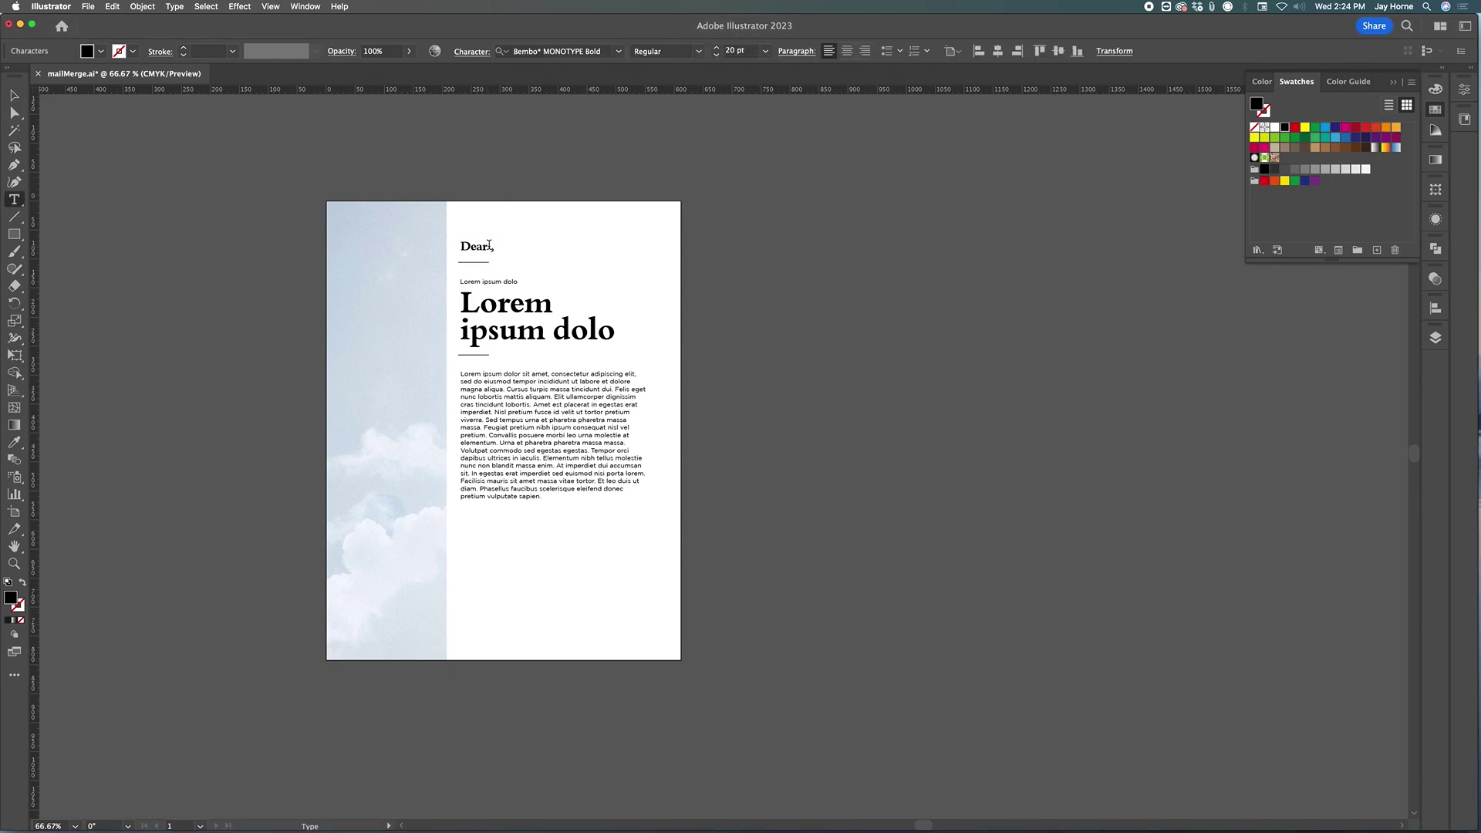
text(name)
key(BackSpace)
key(BackSpace)
key(BackSpace)
key(BackSpace)
text(Anne)
key(BackSpace)
key(BackSpace)
key(BackSpace)
key(BackSpace)
key(BackSpace)
key(super+Tab)
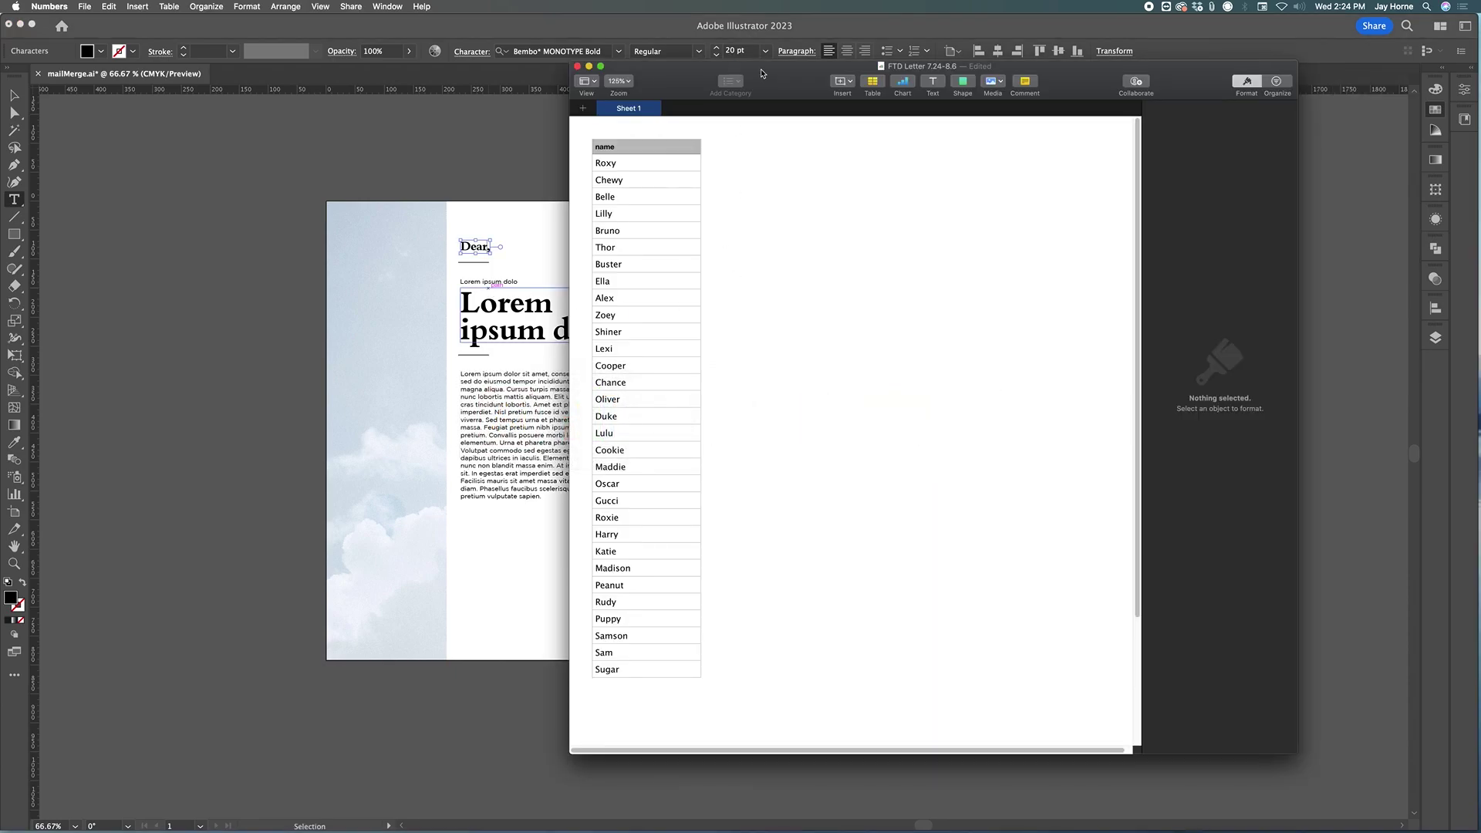
Retype the column A header of the FTD Letter name list as 'Name'.
drag(763, 75, 699, 52)
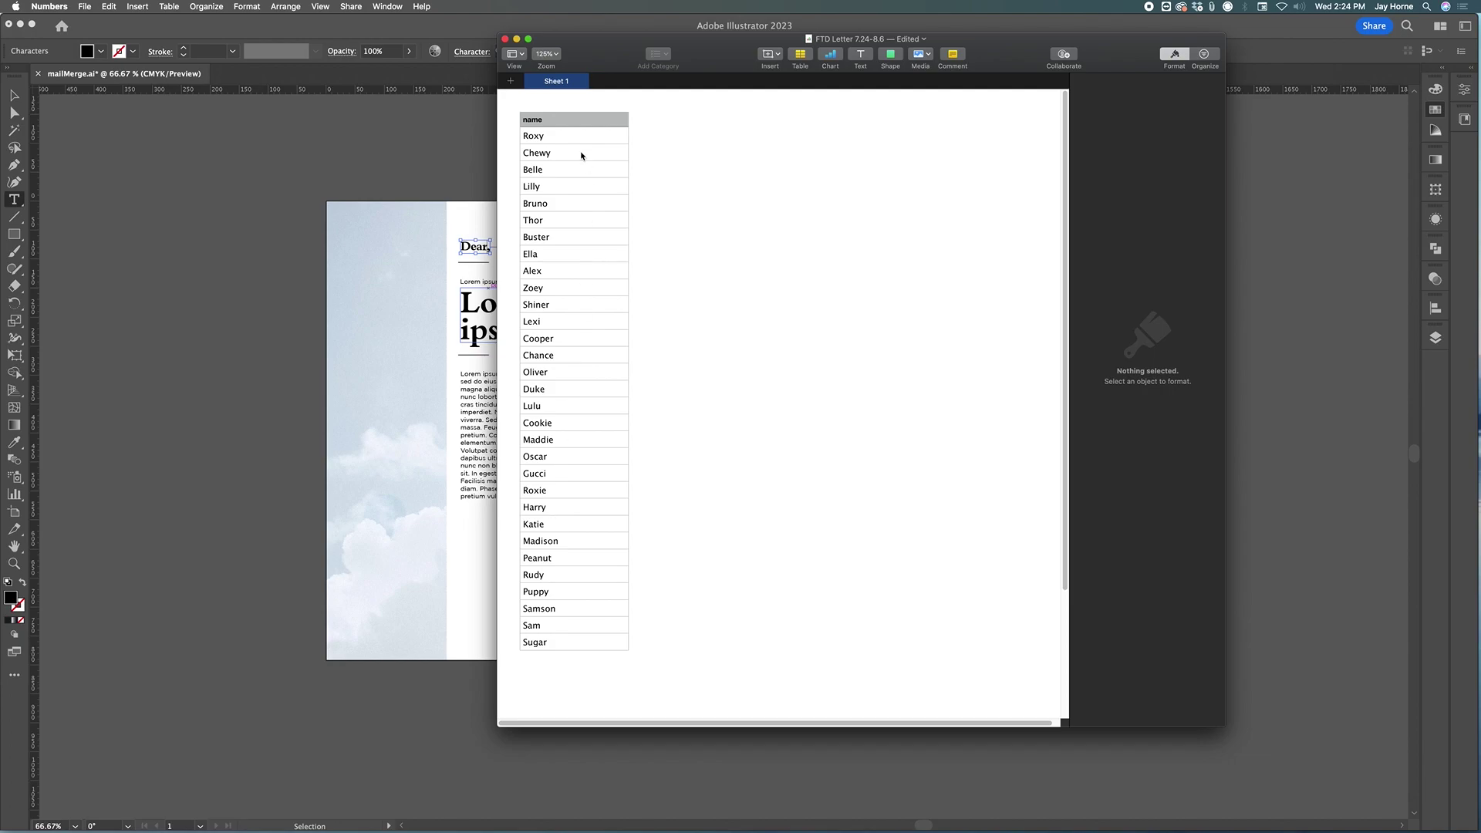
click(532, 119)
double_click(522, 119)
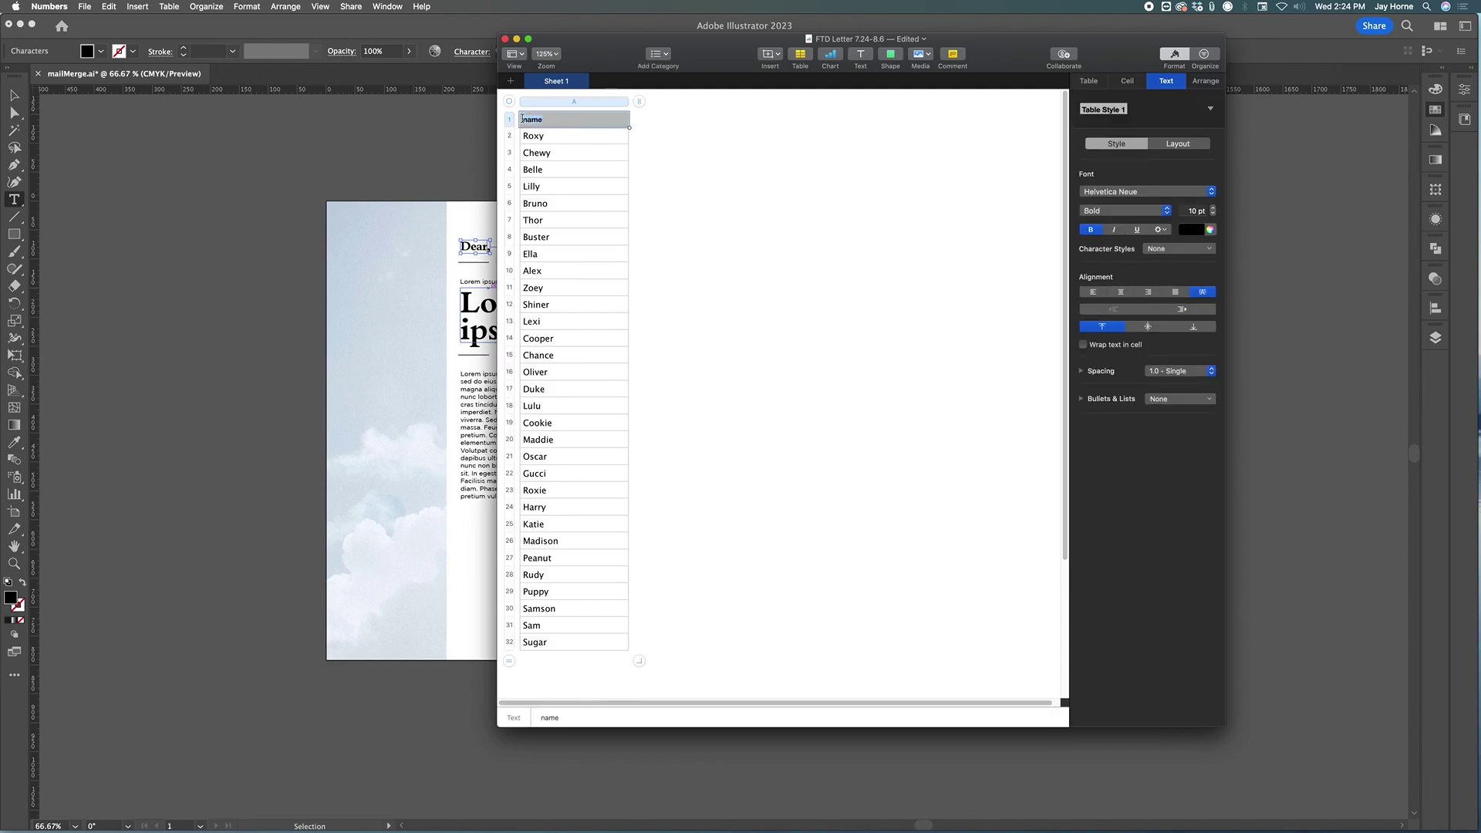
text(name)
key(Escape)
key(BackSpace)
key(BackSpace)
key(BackSpace)
key(BackSpace)
text(first an name)
drag(575, 118, 520, 116)
text(name)
key(Return)
click(639, 159)
click(587, 139)
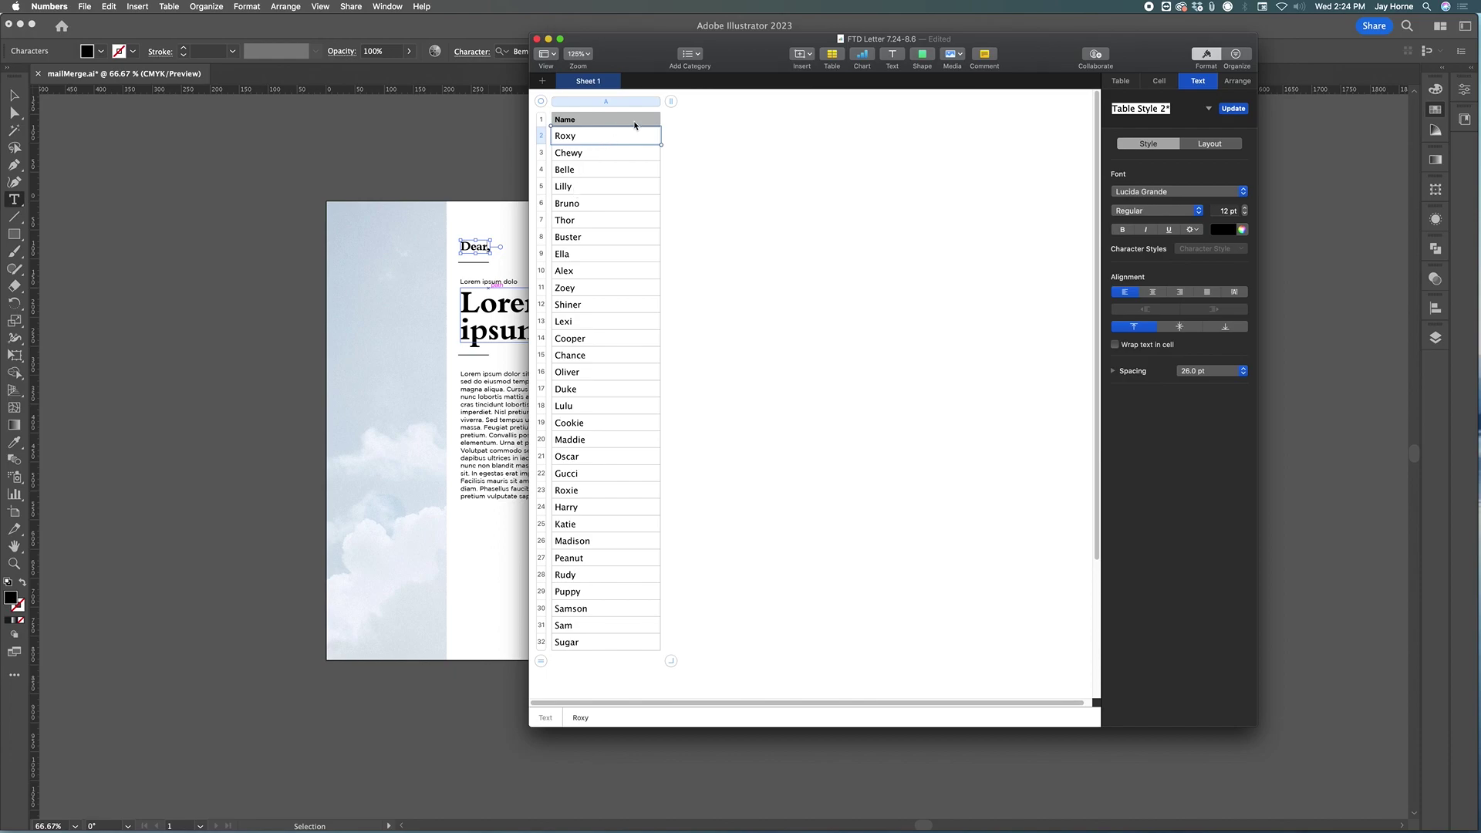
Insert a column before Name and enter the formula ="Dear "&B2&"," in A2.
click(653, 102)
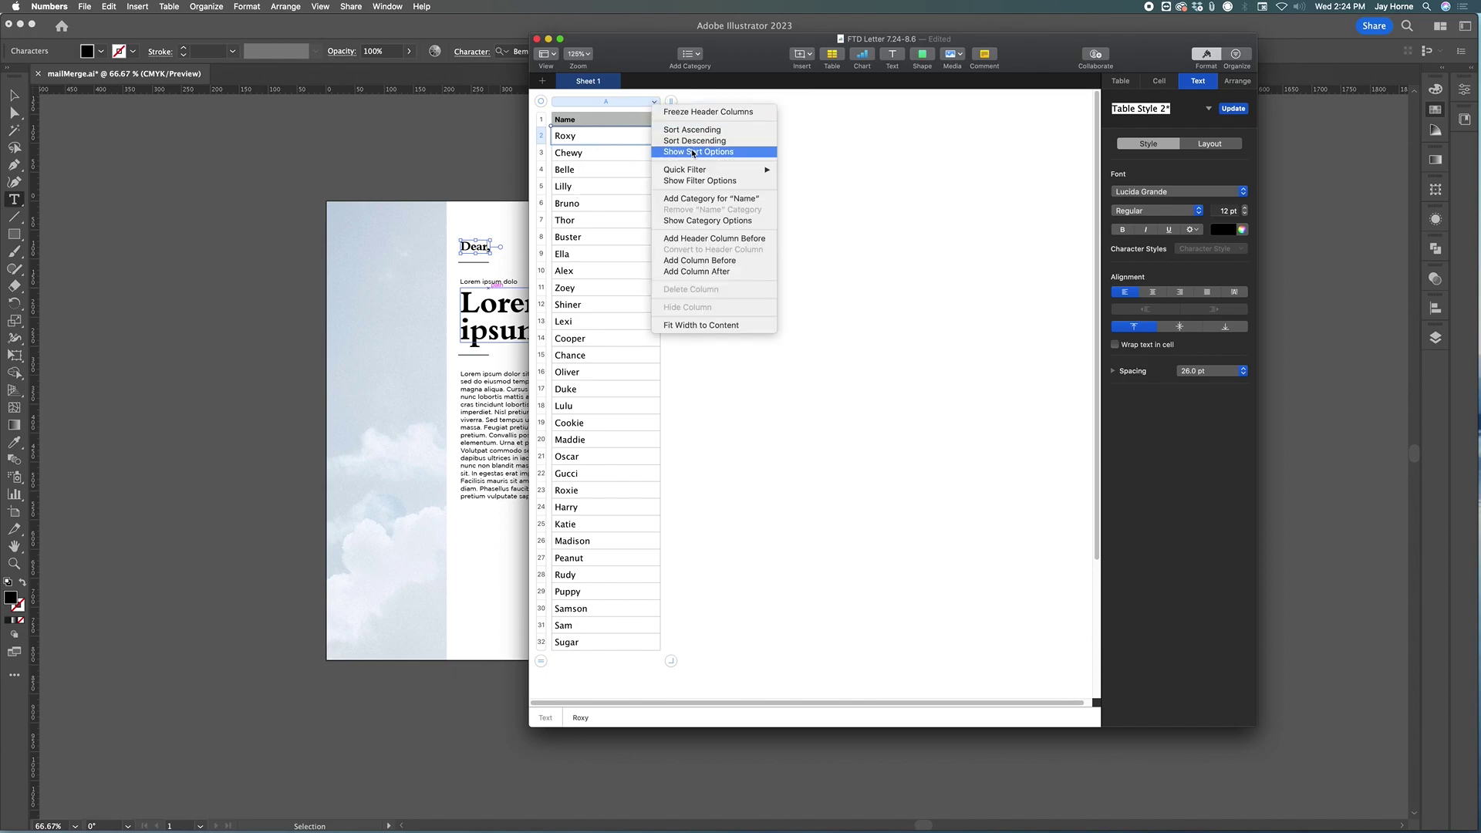
mouse_move(696, 176)
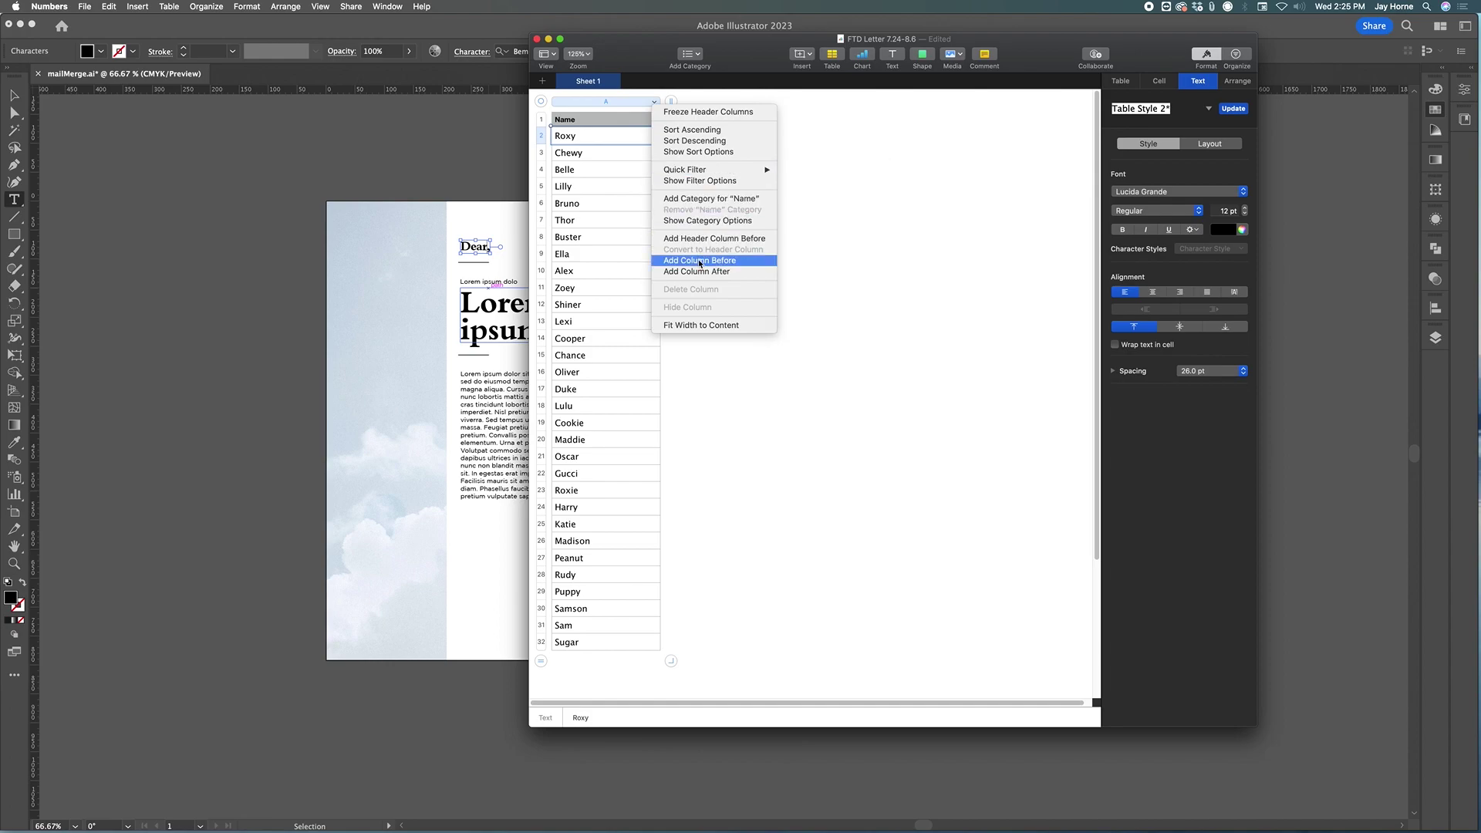
click(734, 262)
click(633, 139)
click(619, 137)
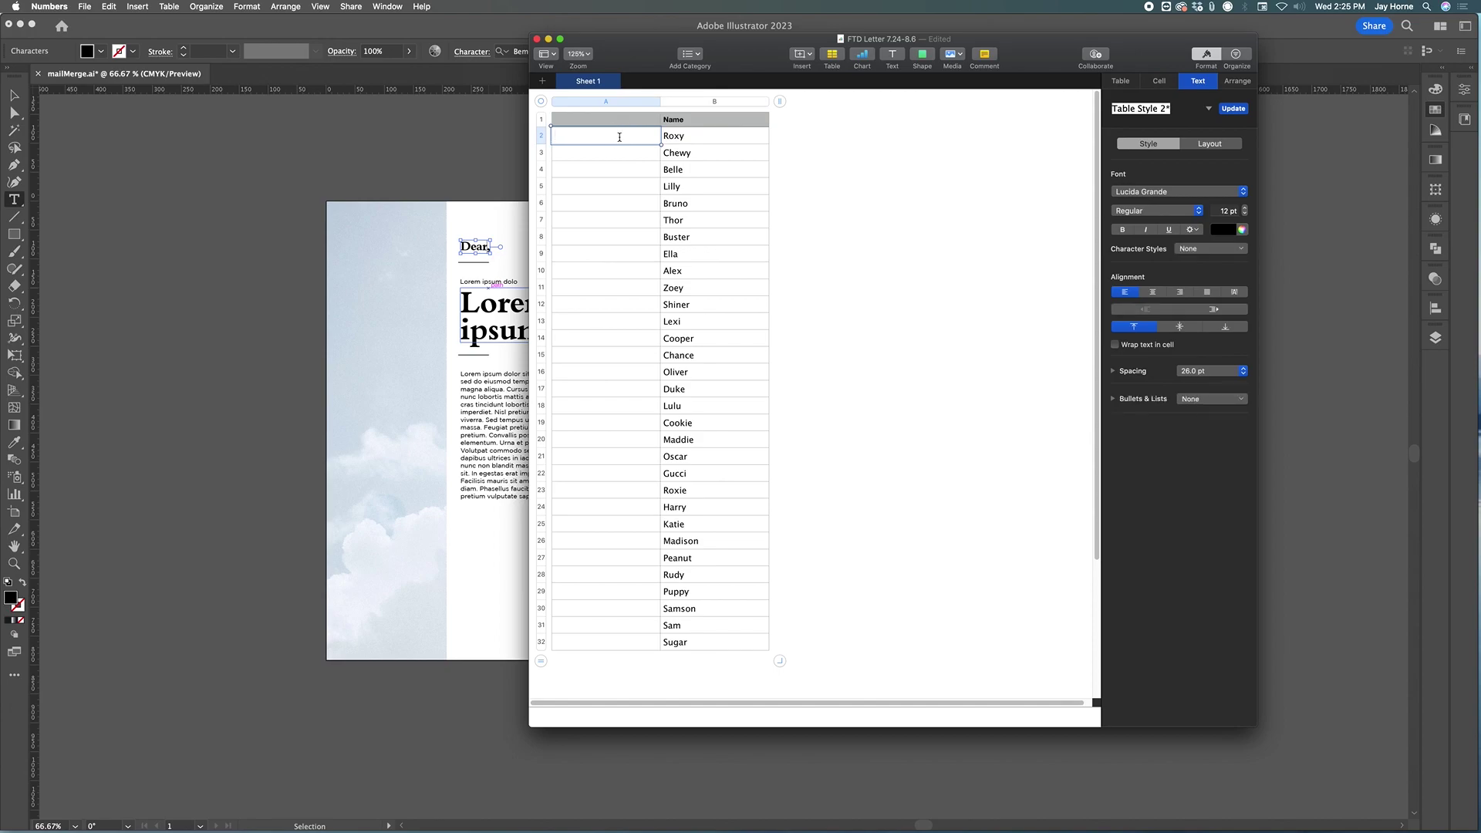
text(=)
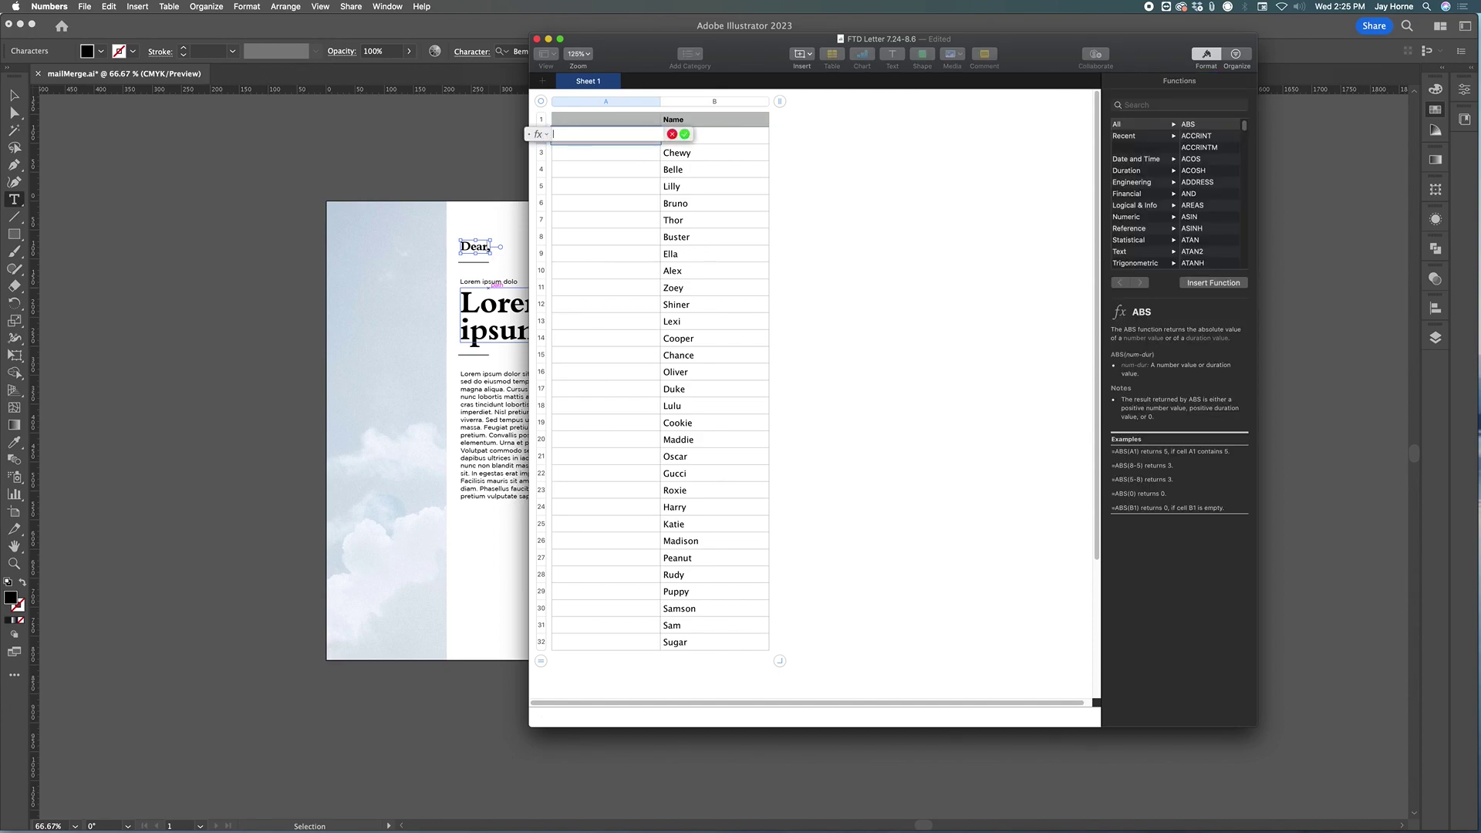
text(')
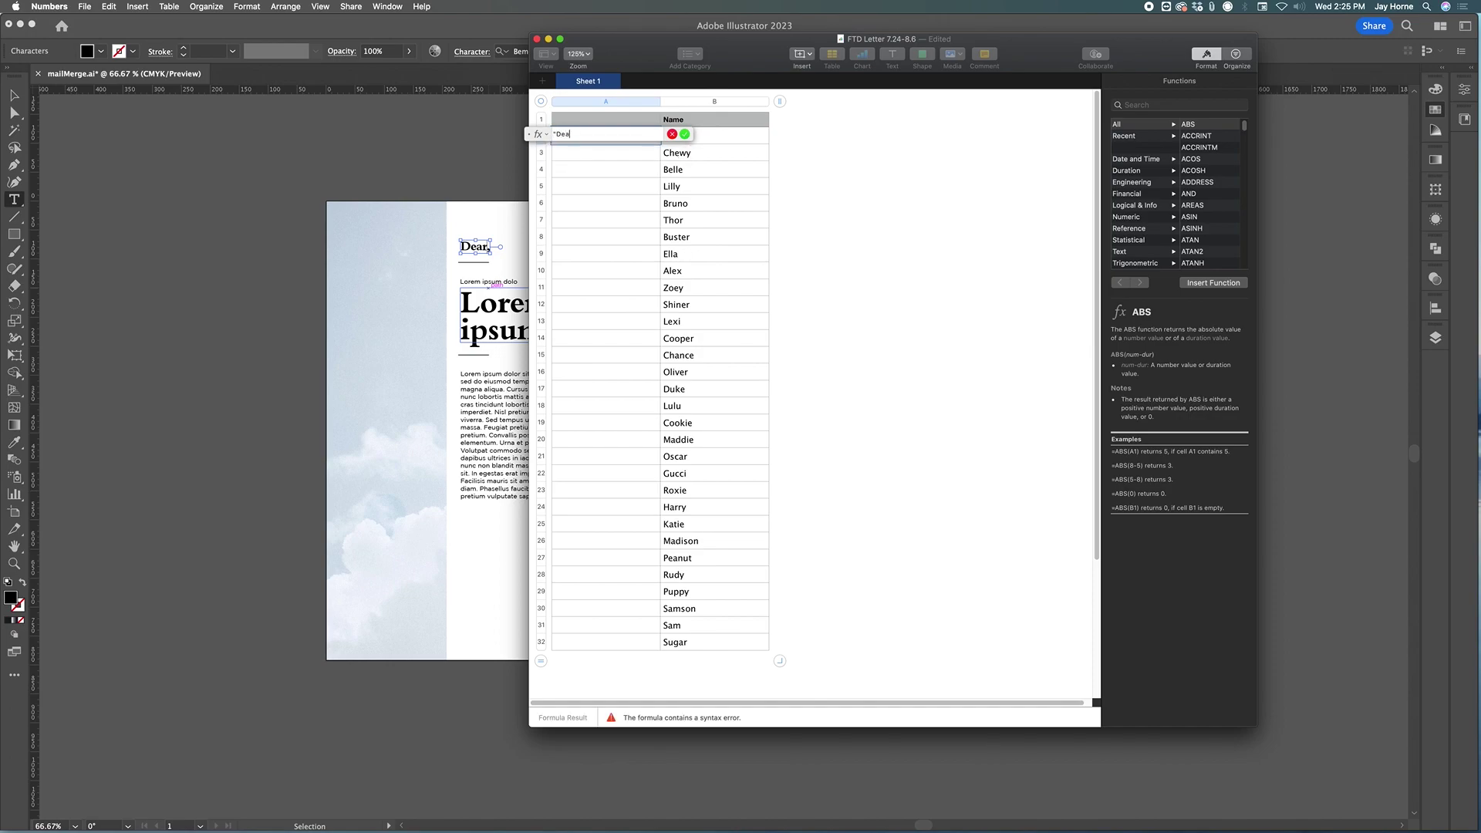
text(Dear")
click(713, 140)
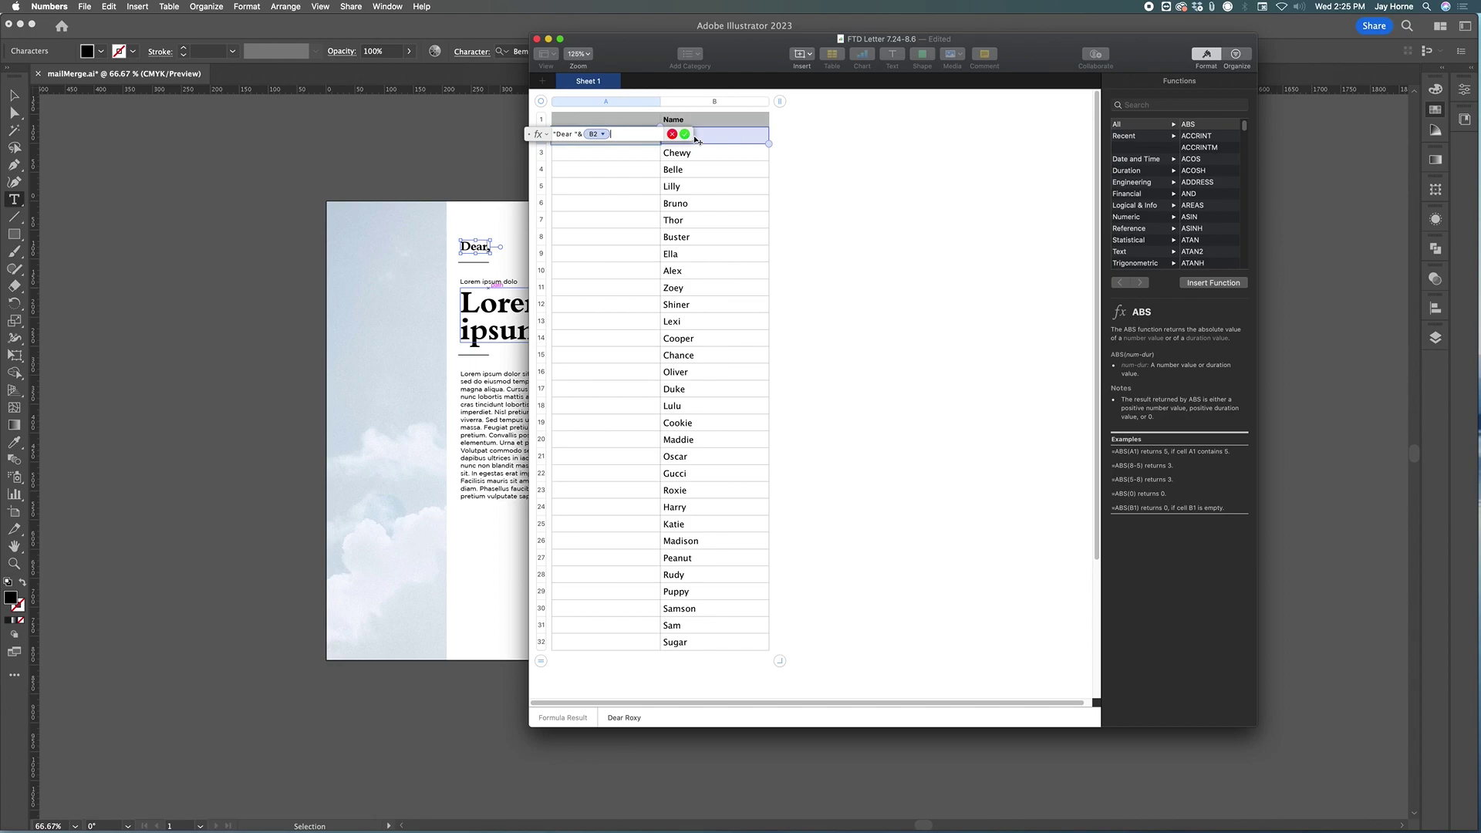
text(&",)
click(684, 134)
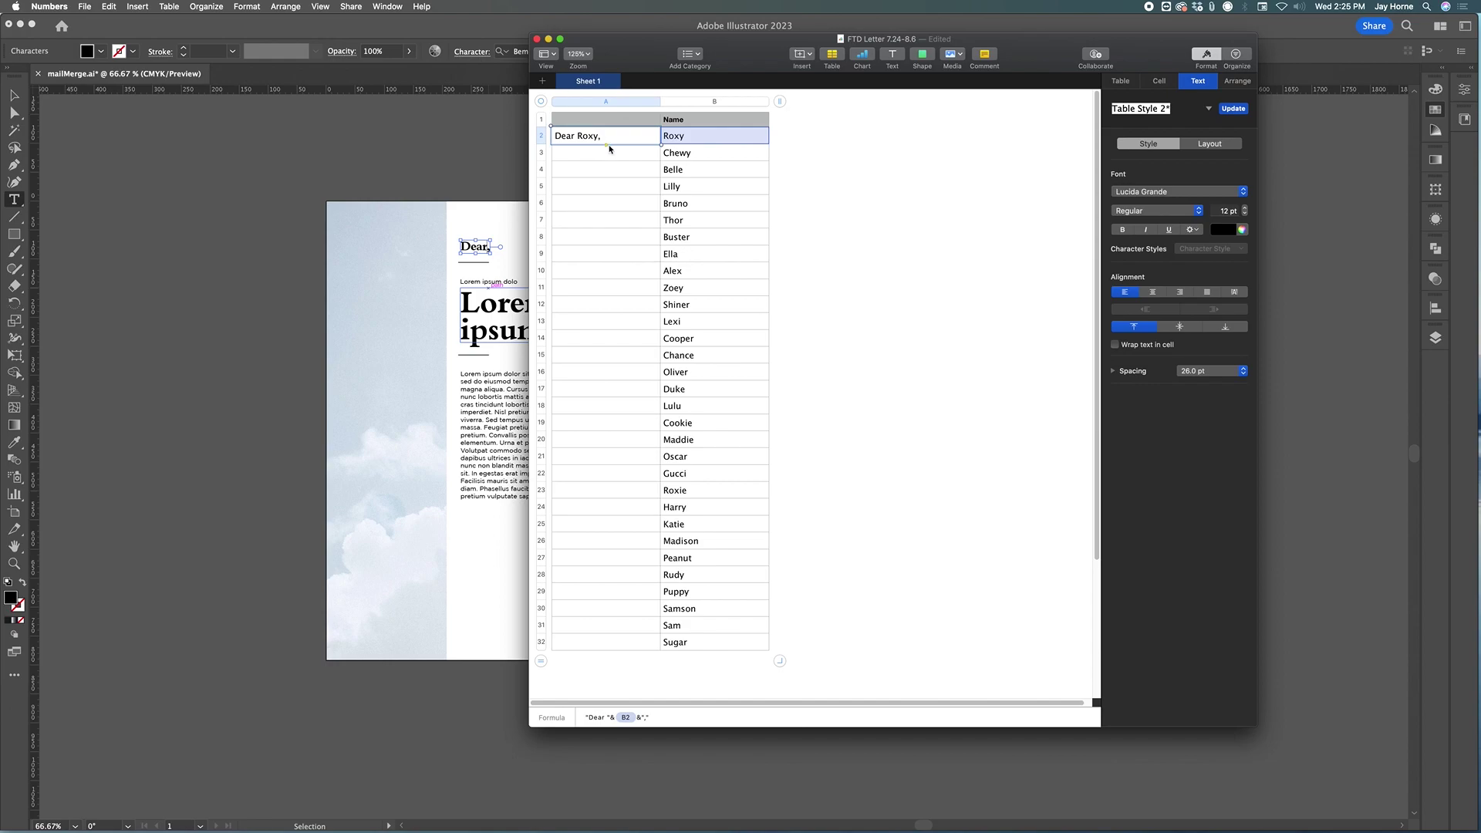
Fill the greeting formula down the column and title header A1 NameExtended.
drag(606, 145, 612, 647)
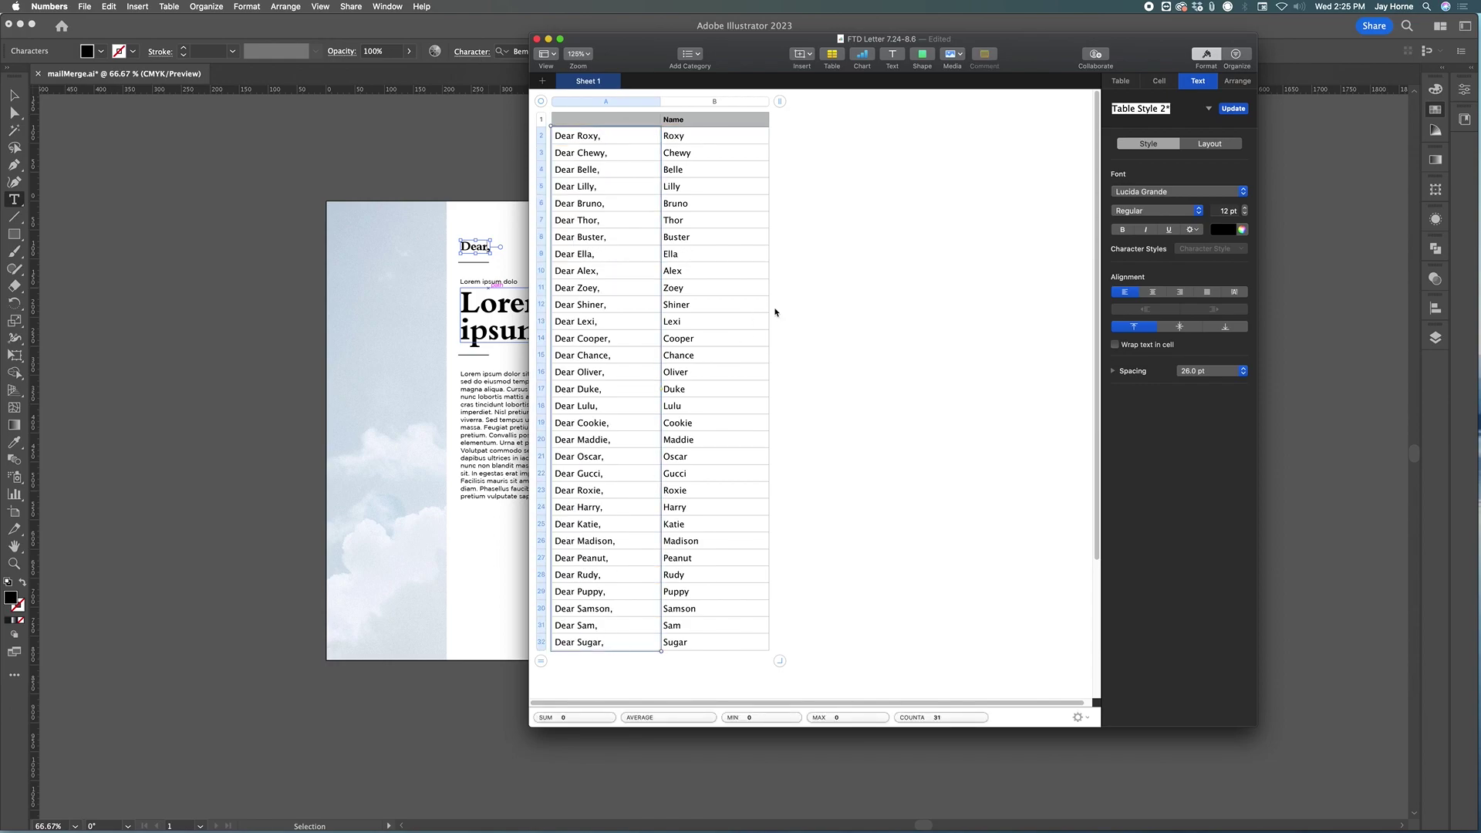
click(843, 287)
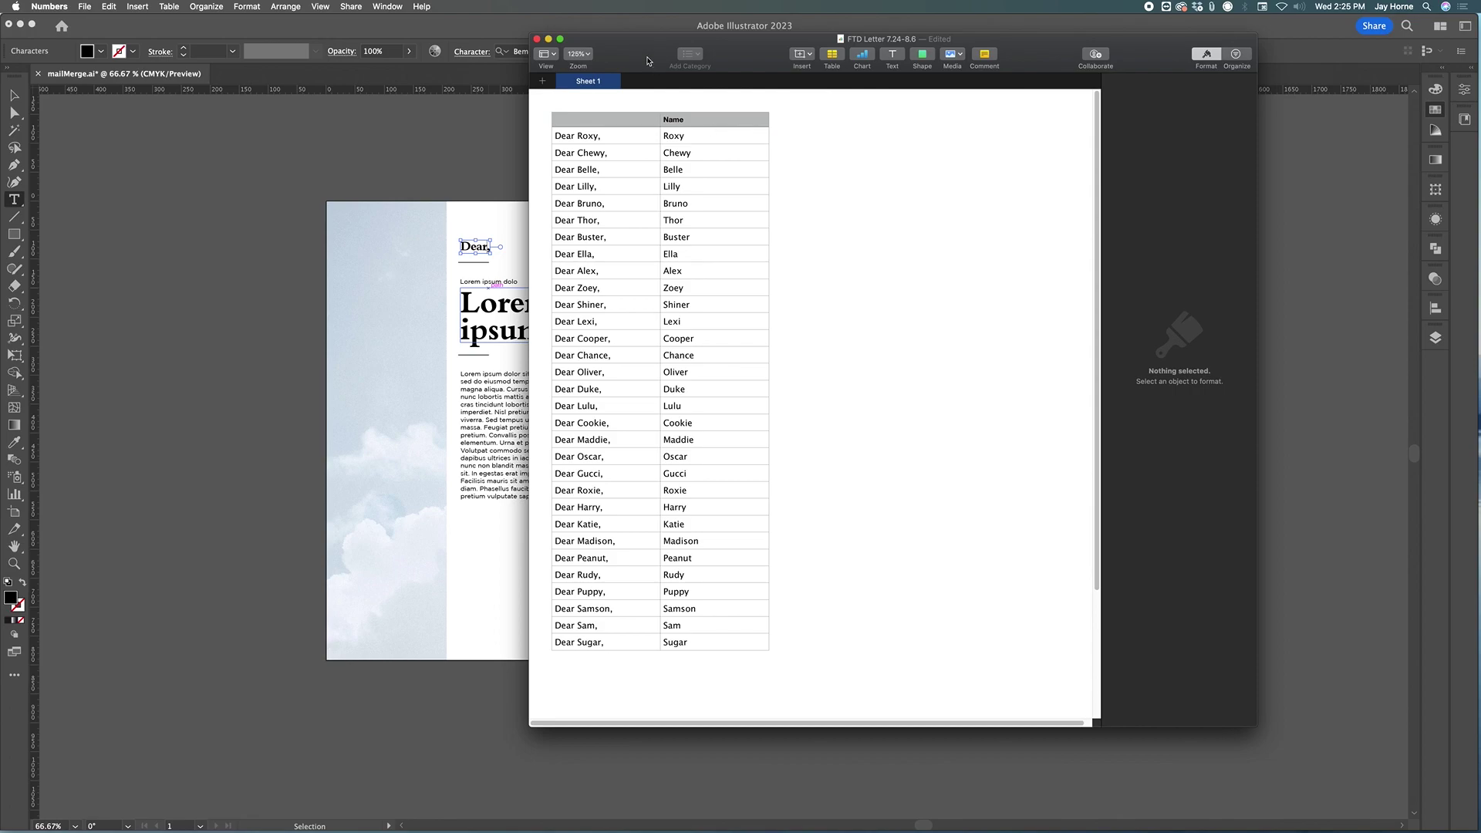
double_click(595, 121)
text(NameExtended)
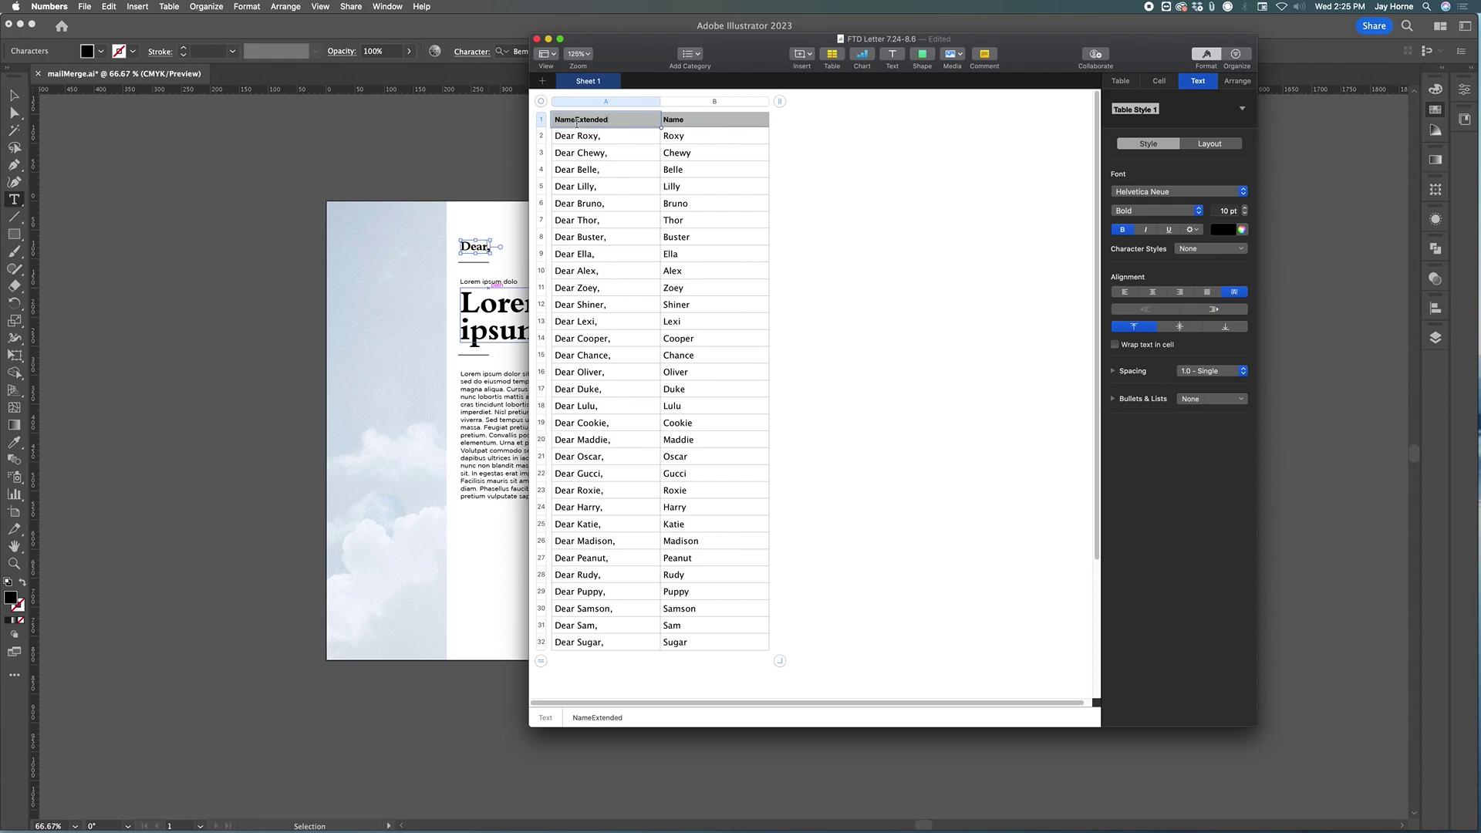
key(Return)
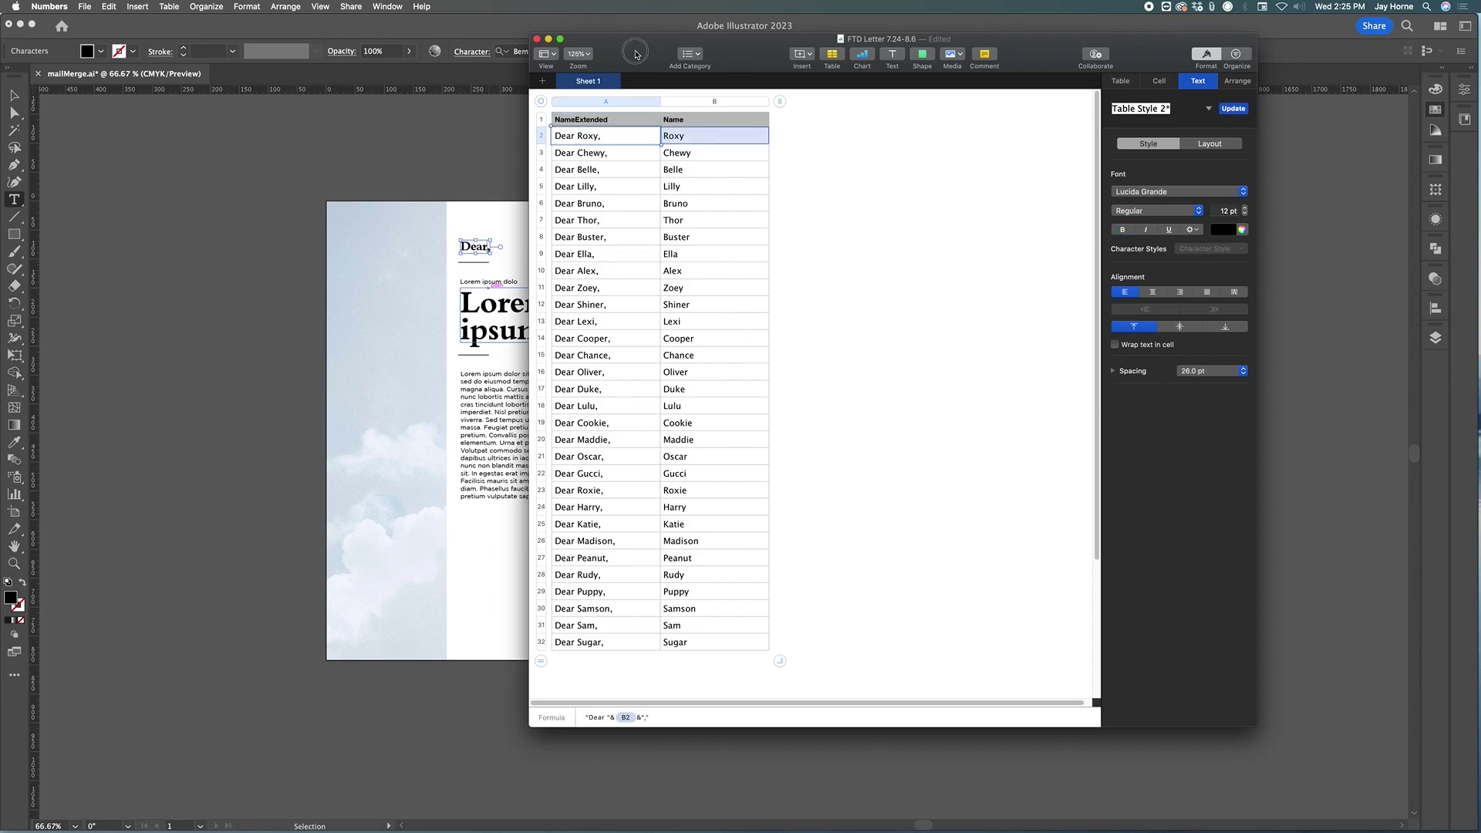
Start exporting the spreadsheet as CSV via File > Export To > CSV.
click(85, 7)
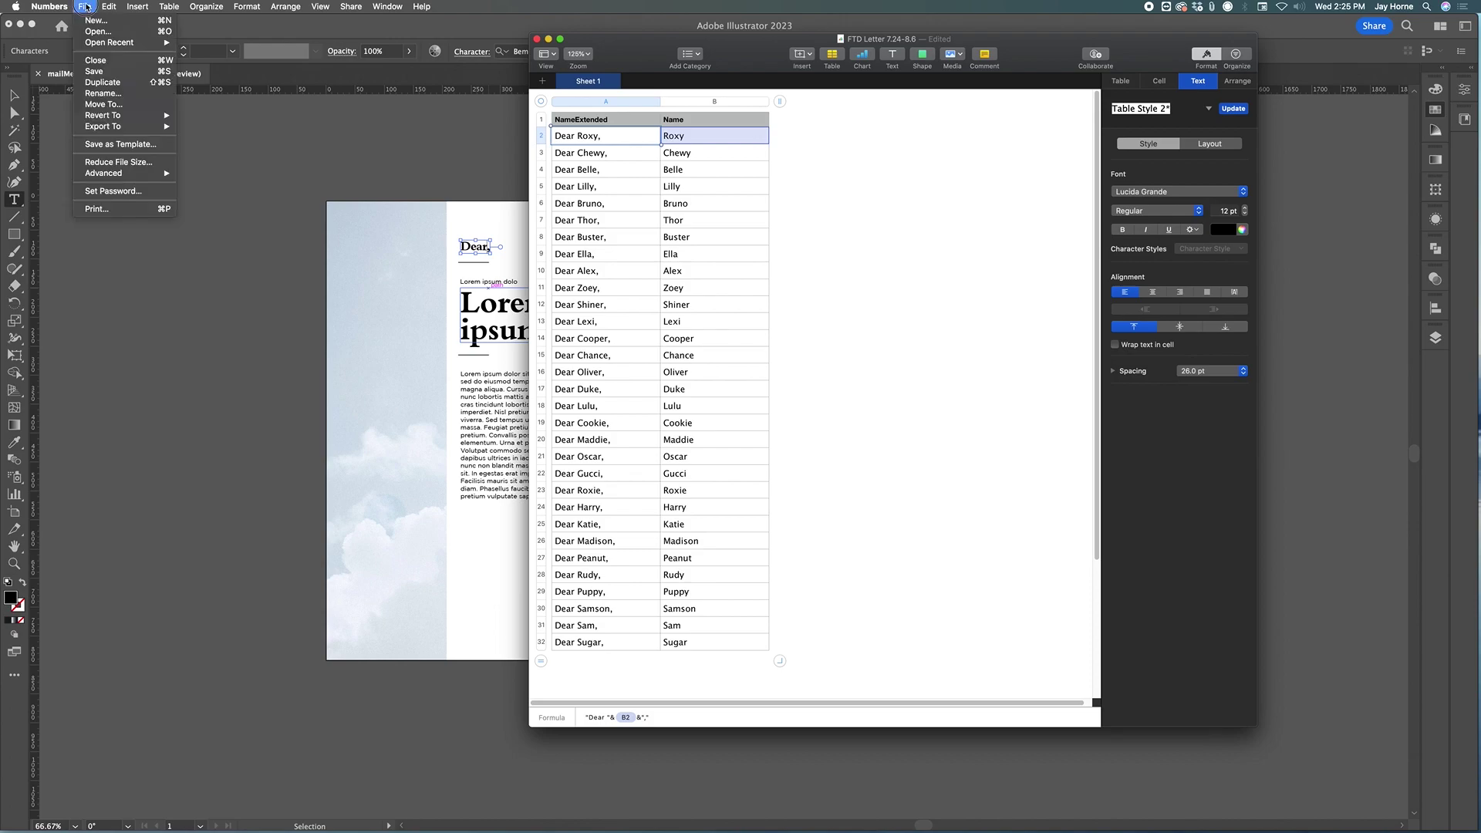
mouse_move(143, 127)
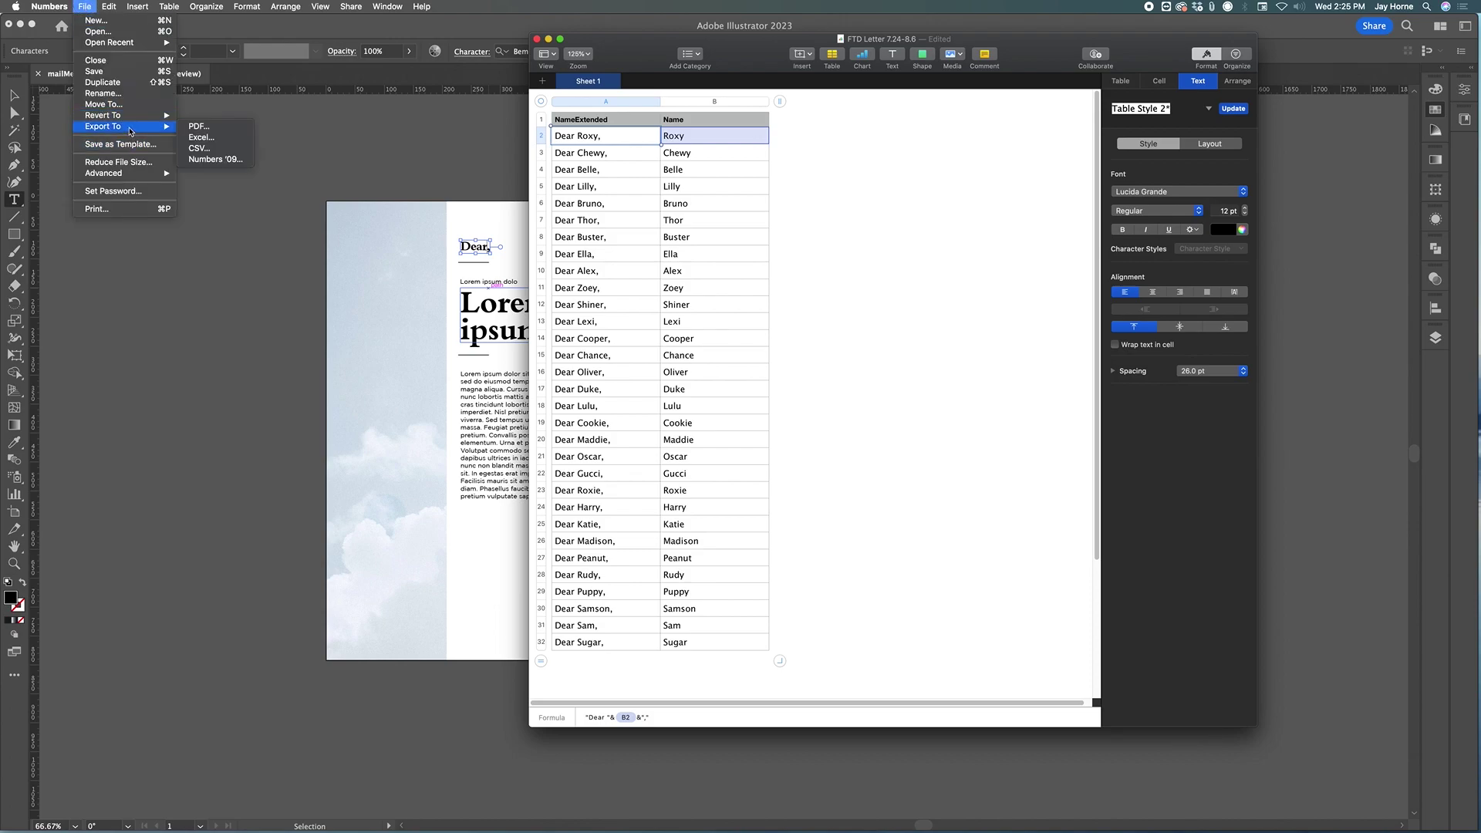
click(215, 149)
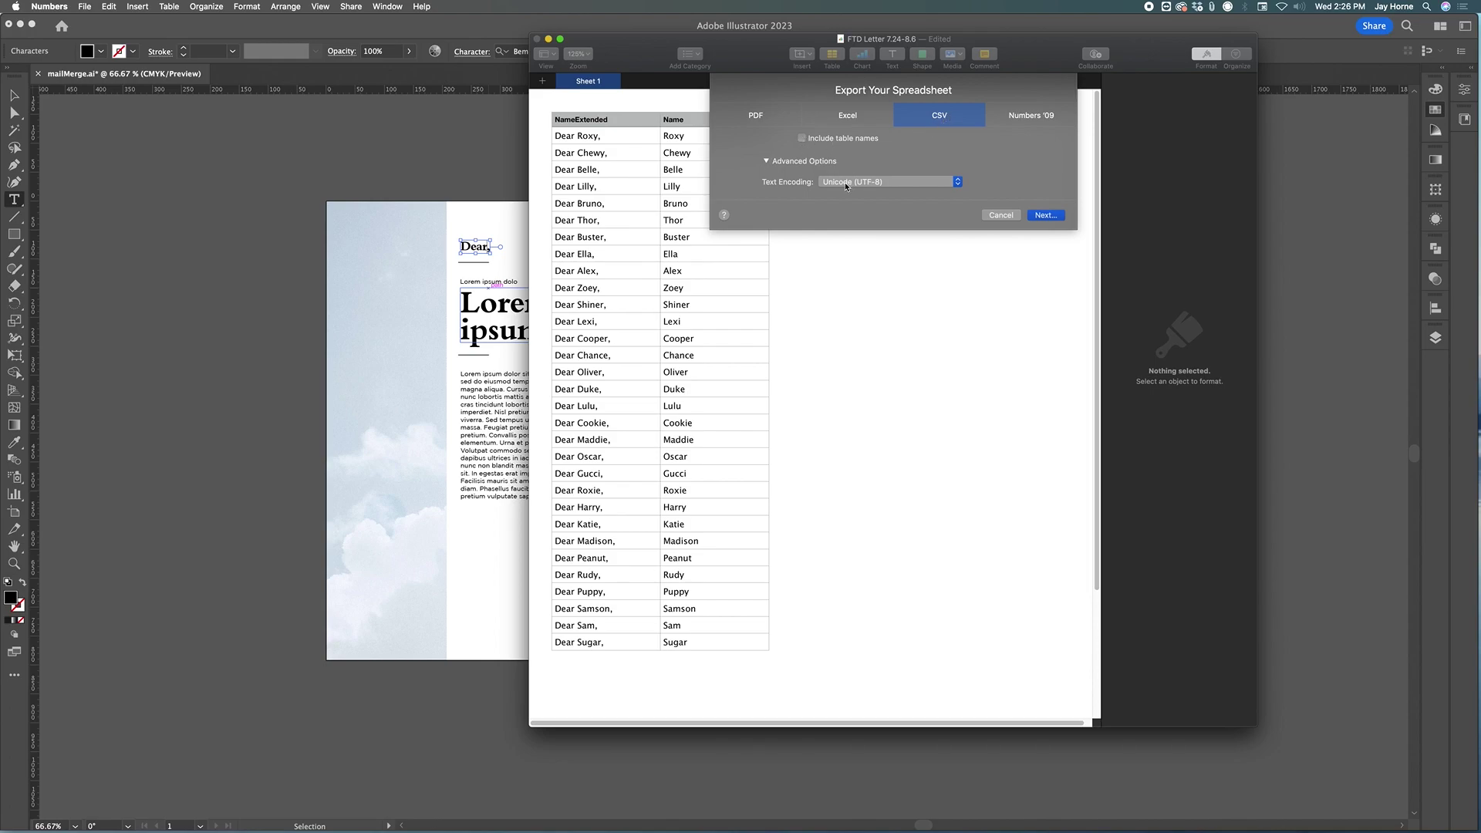
click(1045, 216)
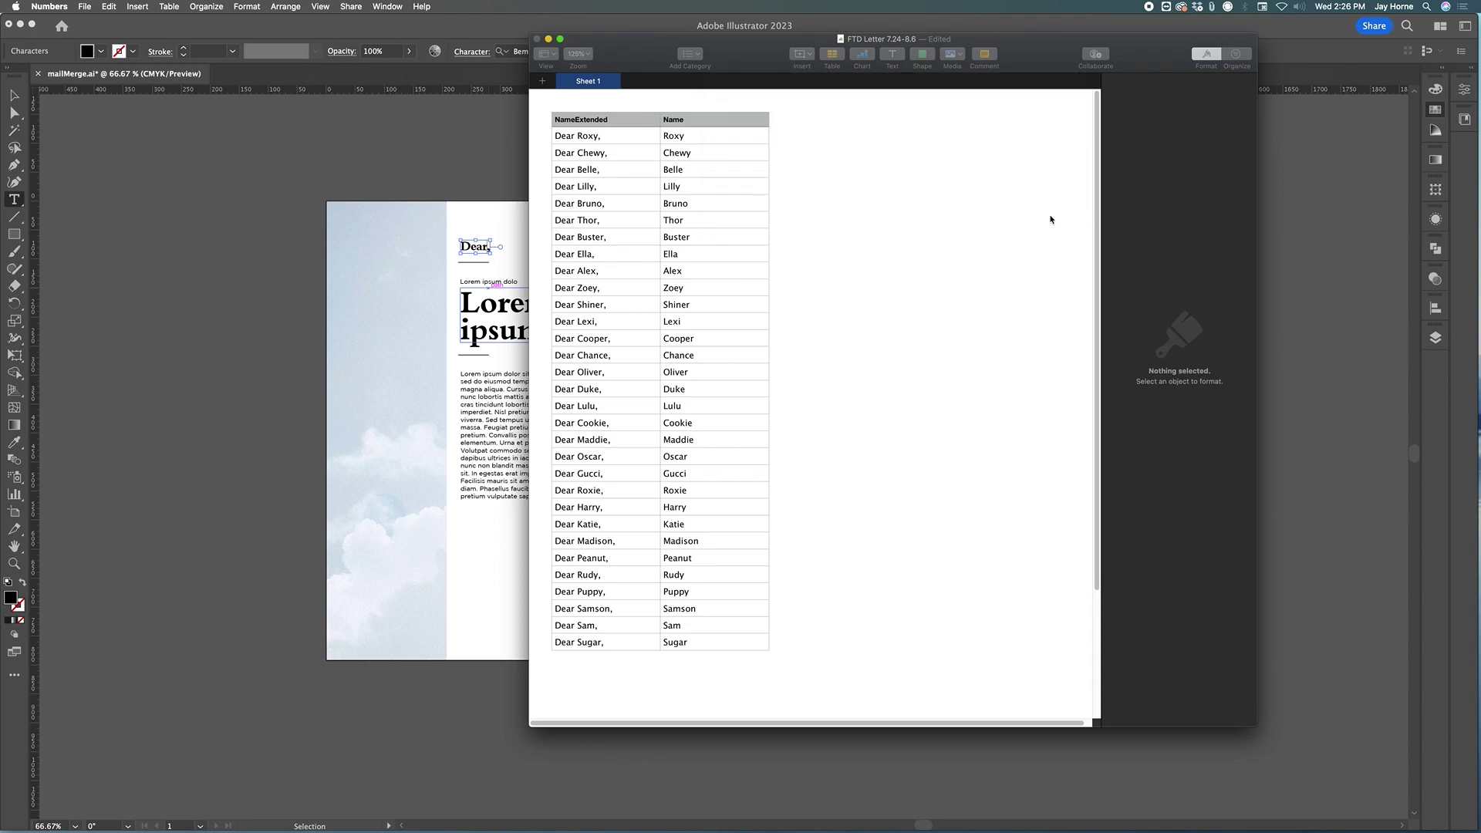
Create Desktop/MailMerge/CSV folders and save the export there as listofnames.
scroll(740, 439, down, 4)
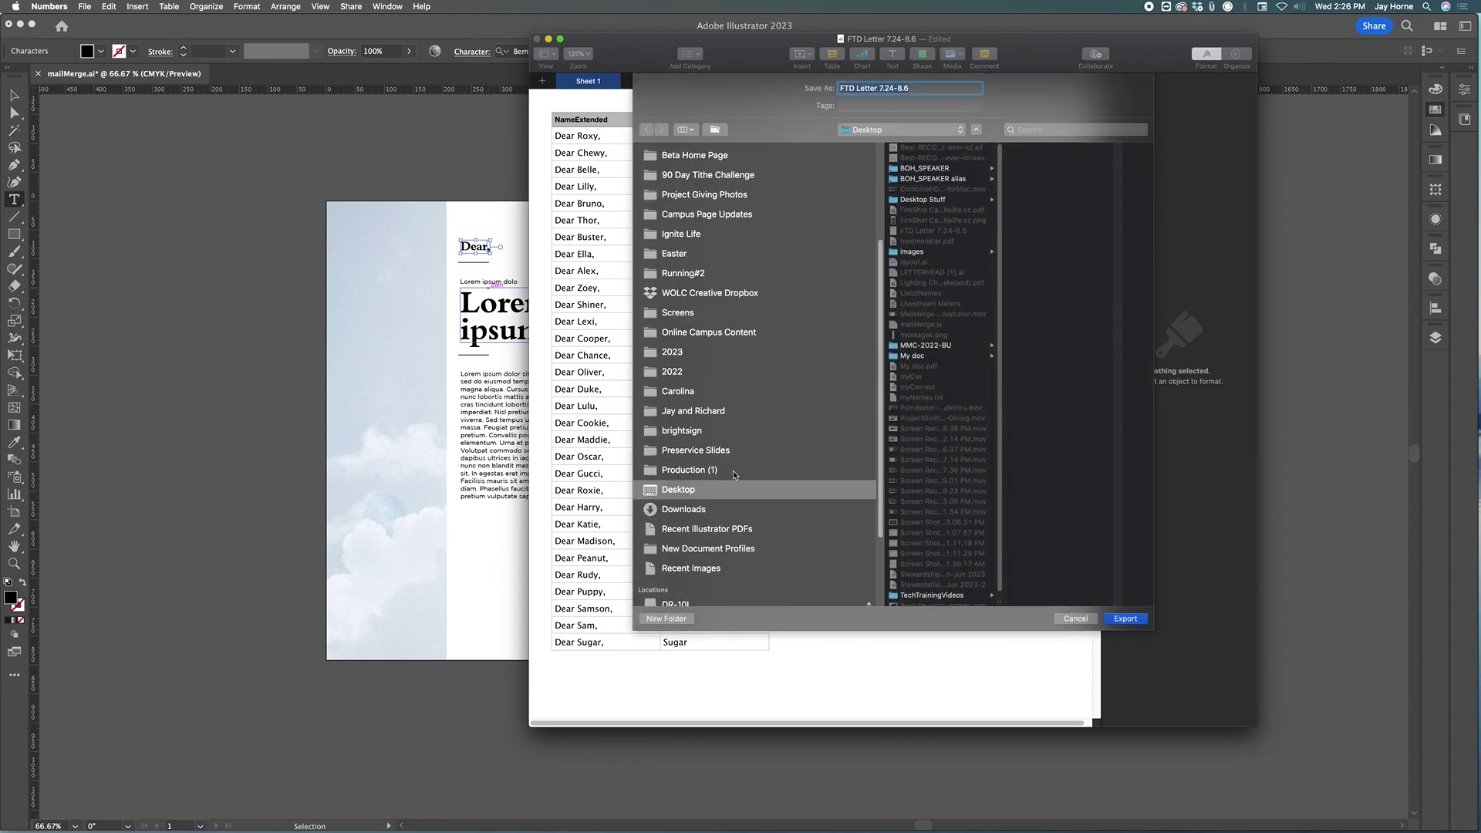
key(super+shift+n)
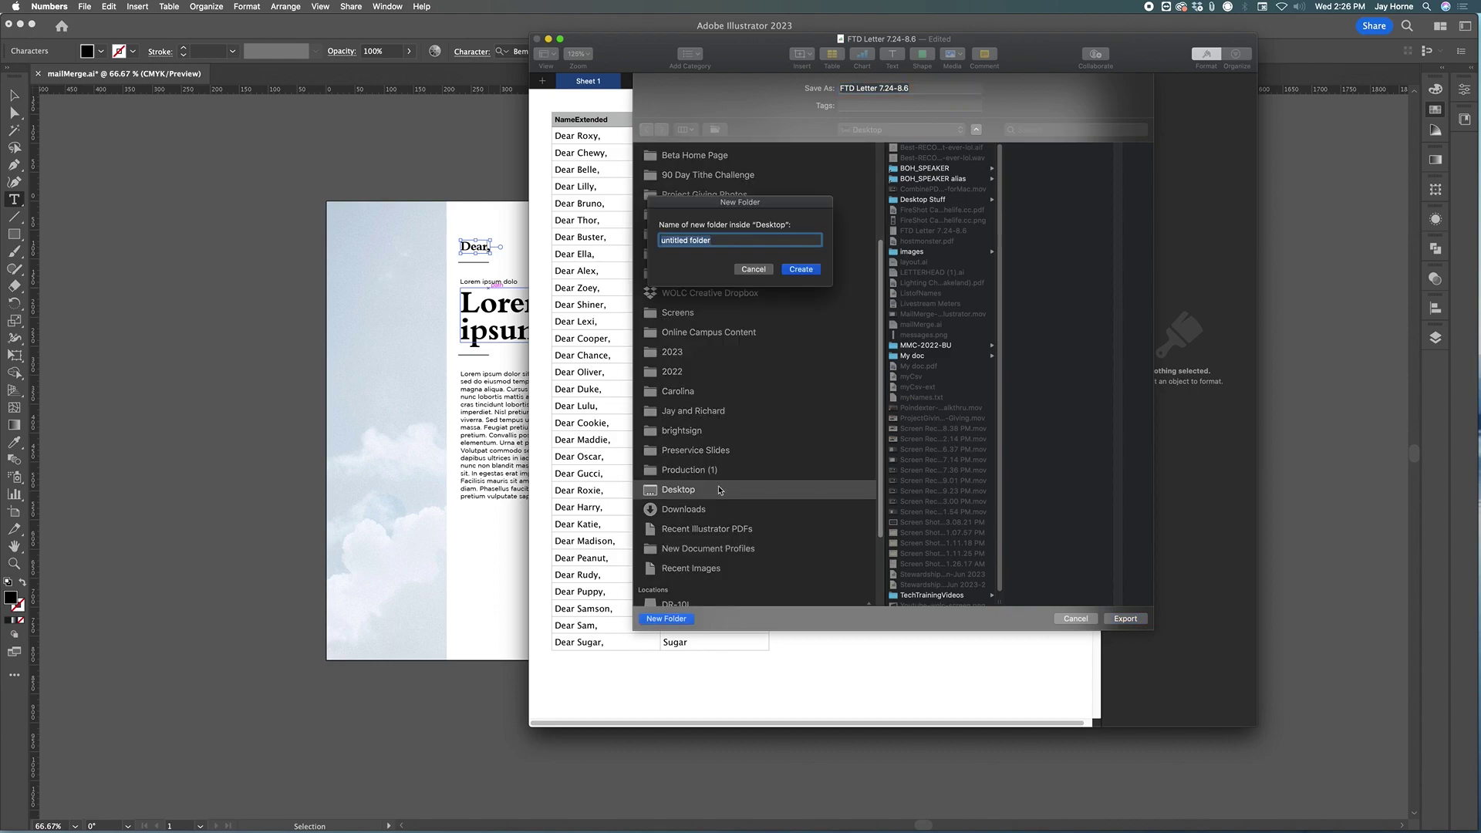
text(MailMerge)
key(Return)
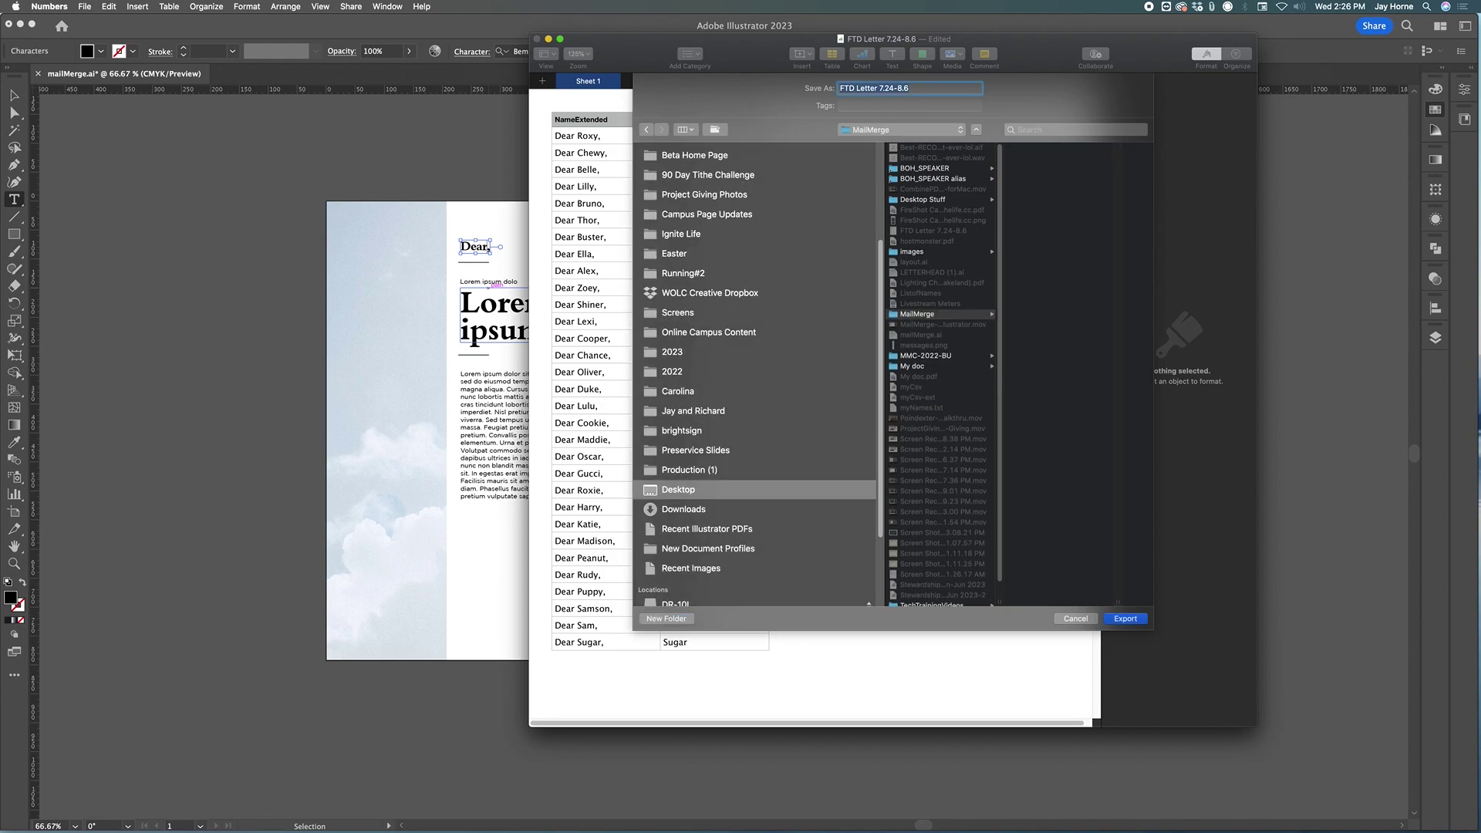
key(super+shift+n)
text(C)
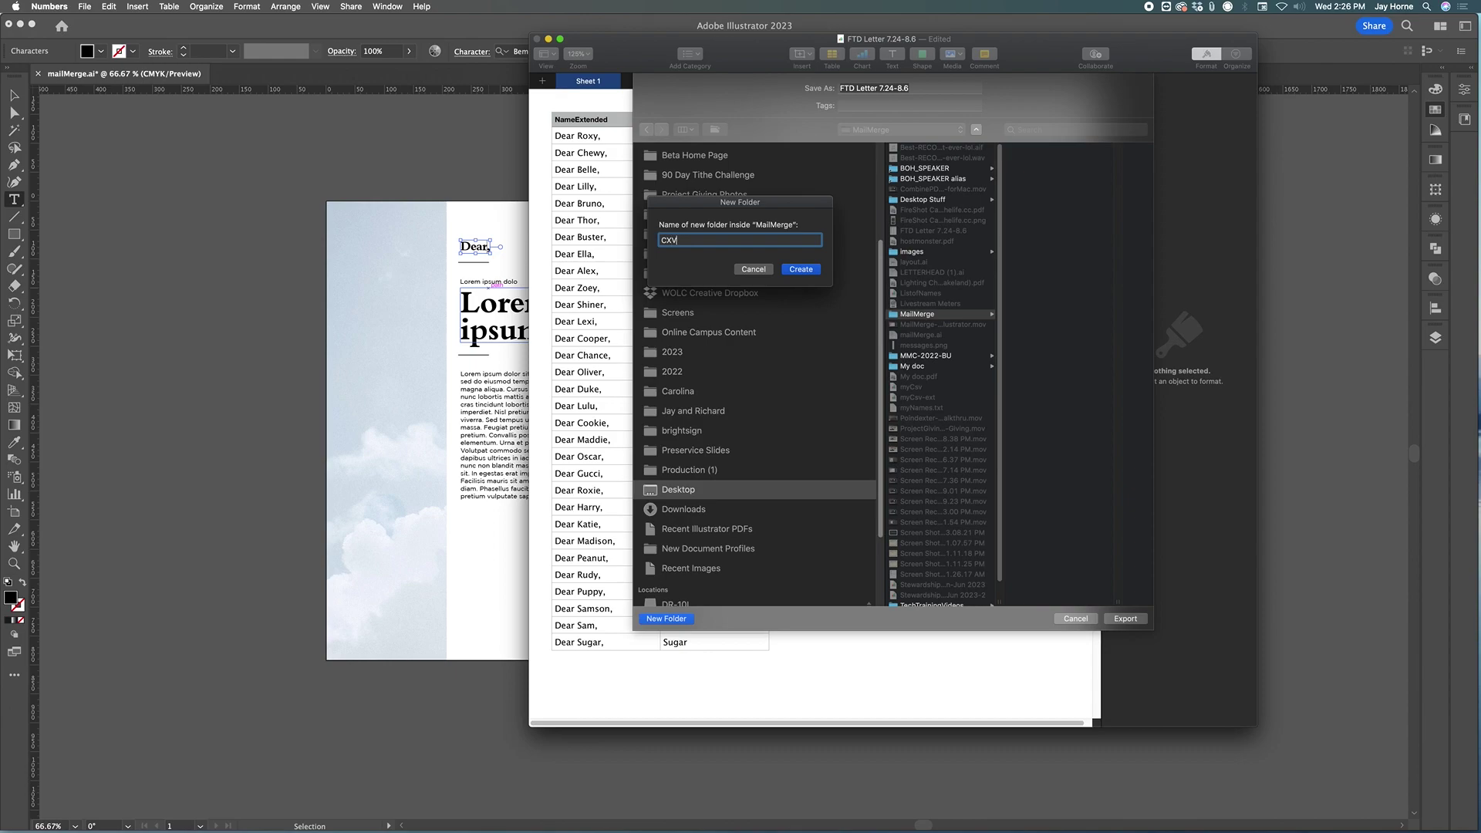
text(SV)
key(Return)
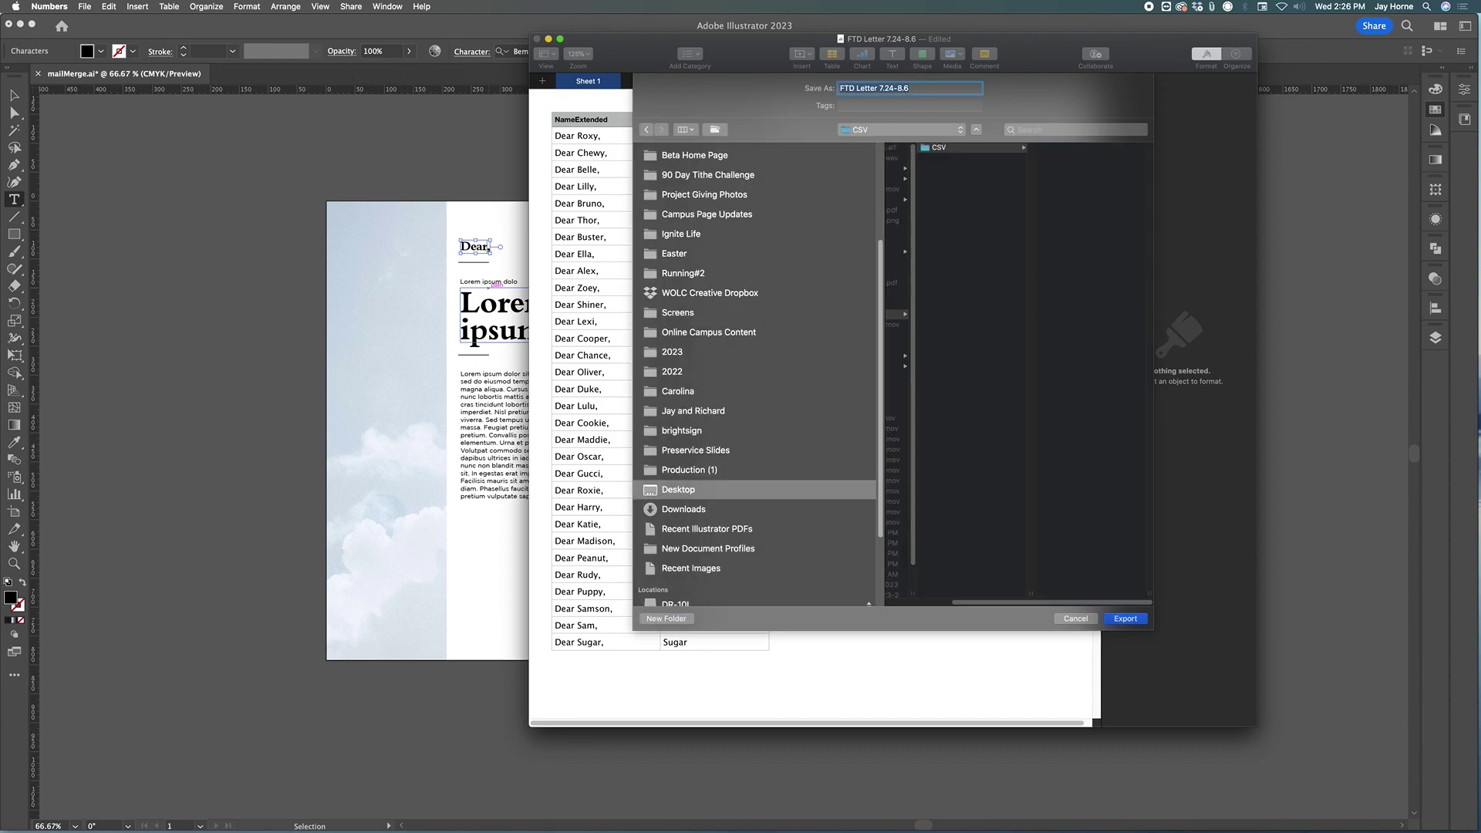
text(listofnames)
key(Return)
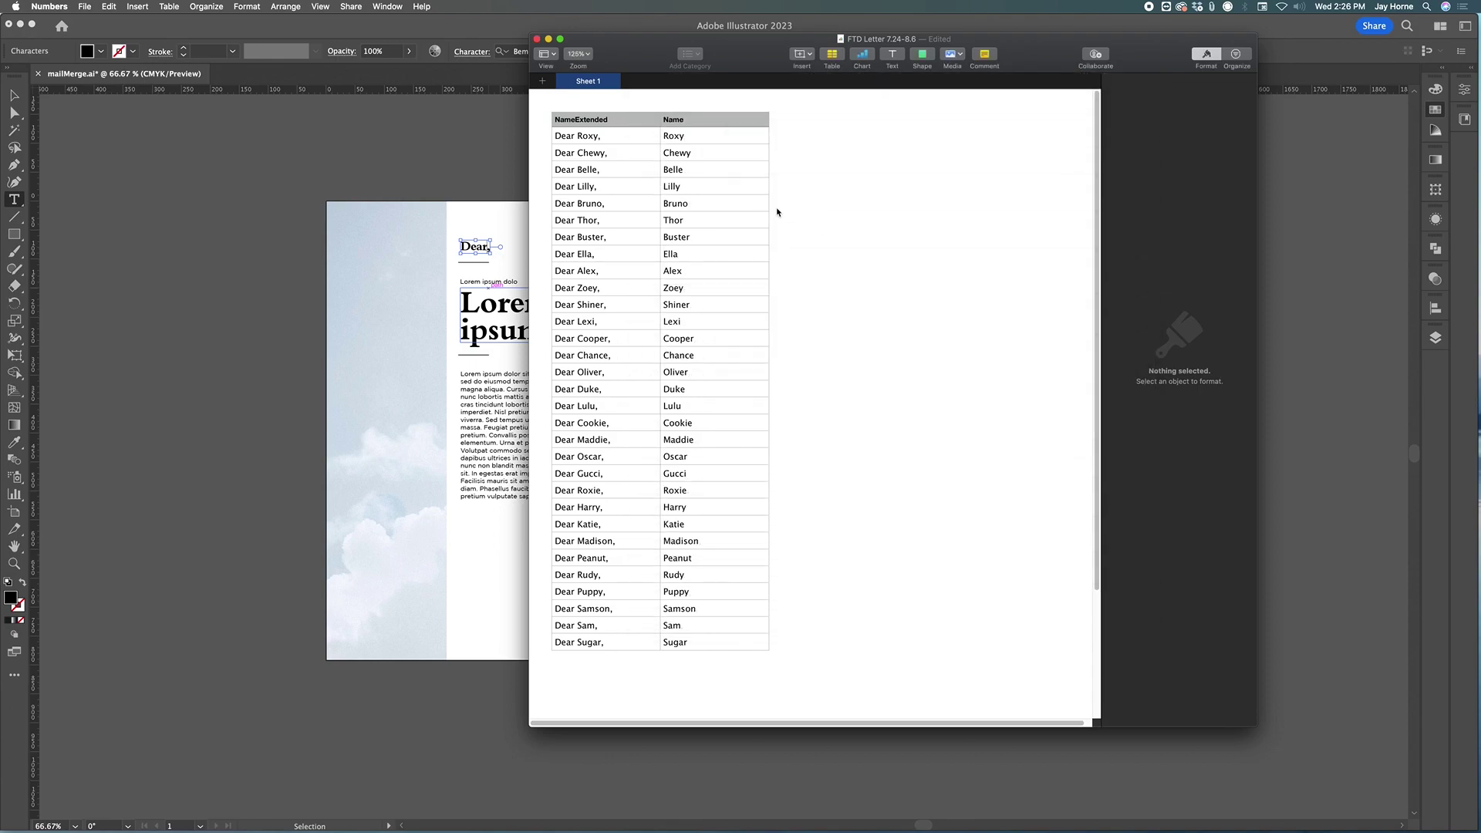
Show Illustrator's Variables panel beside the page and begin a data-source Import.
click(467, 182)
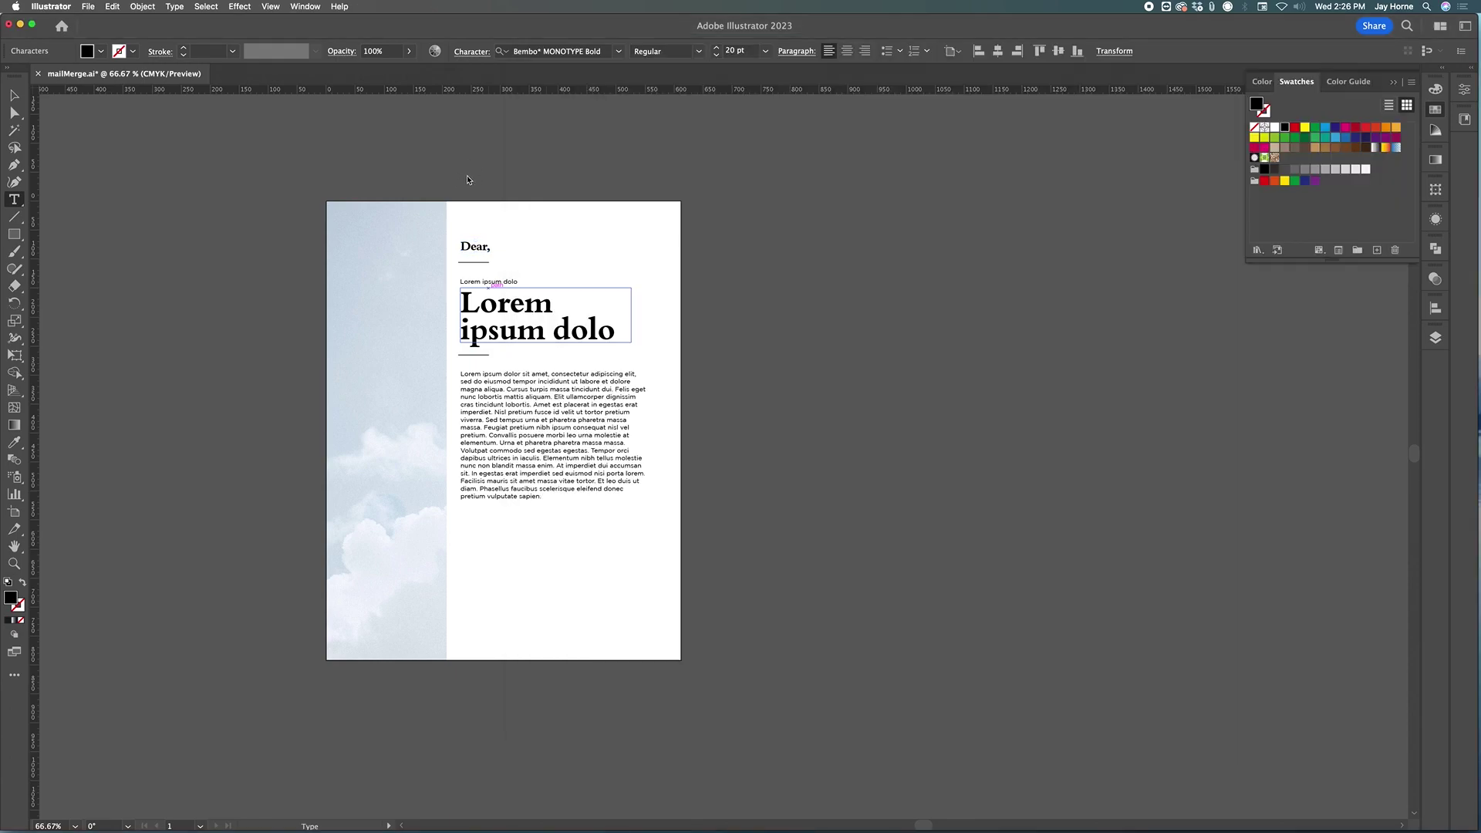
key(v)
click(752, 246)
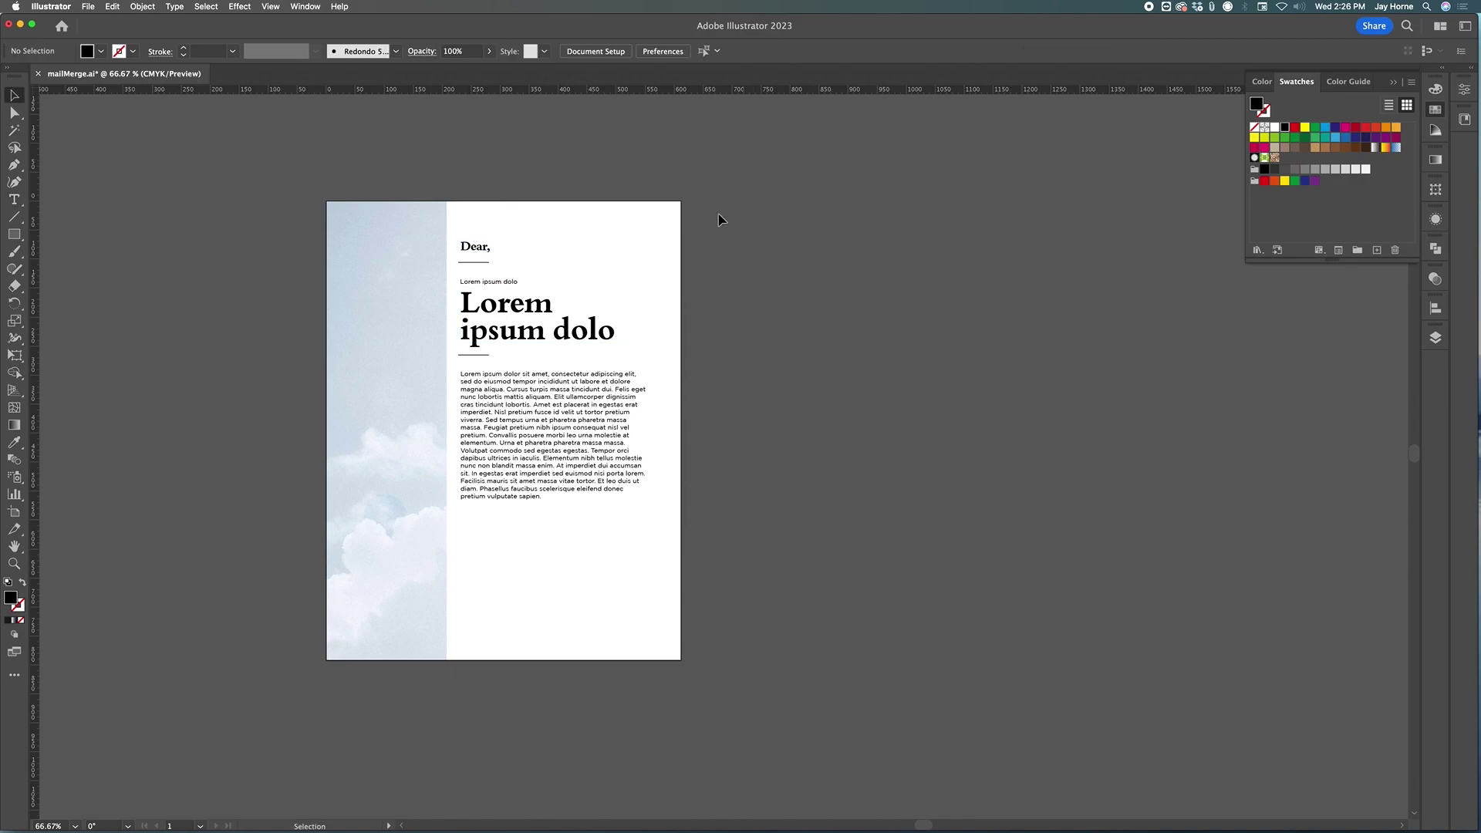
click(304, 7)
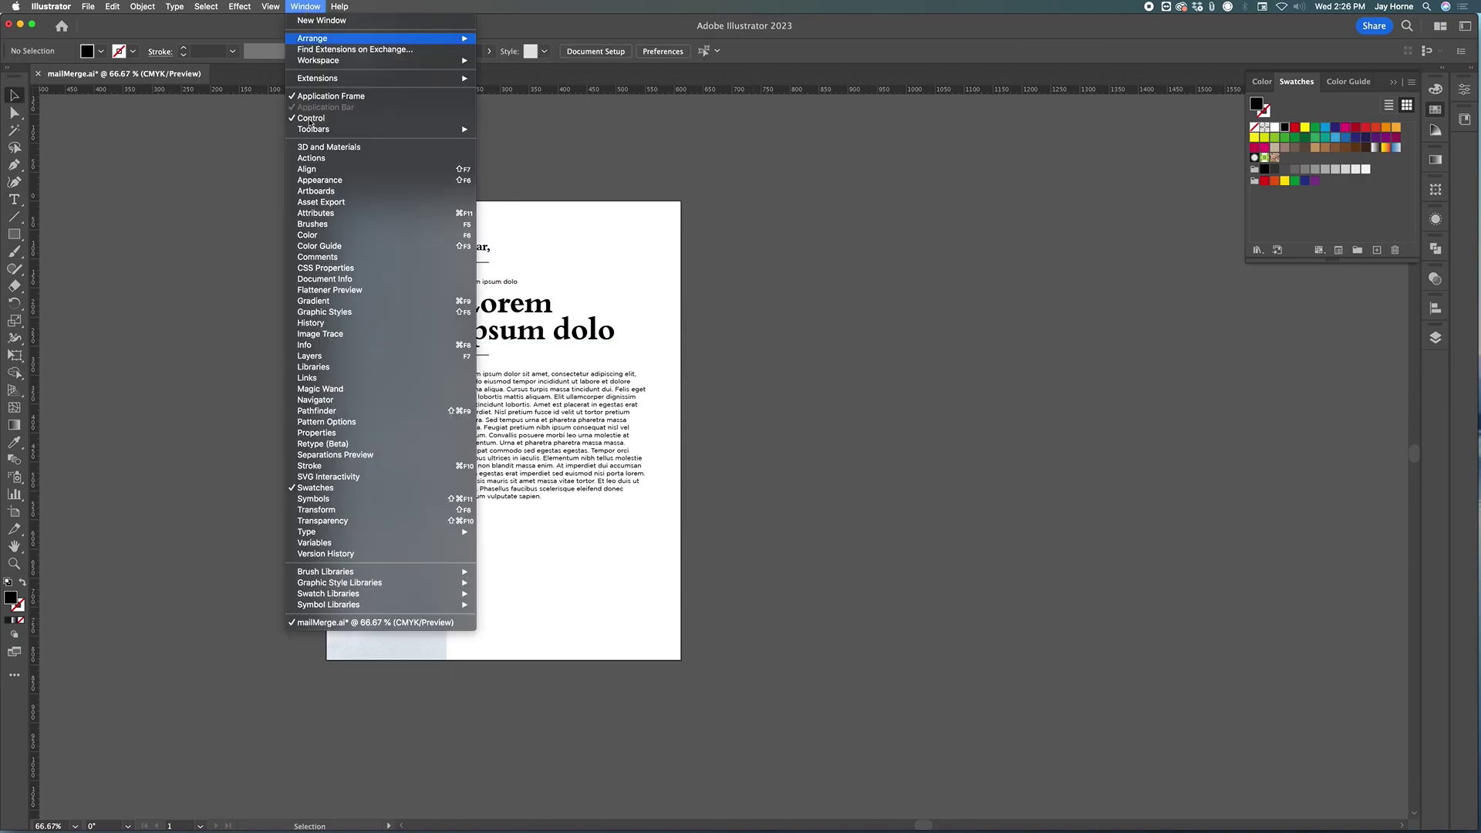
click(322, 543)
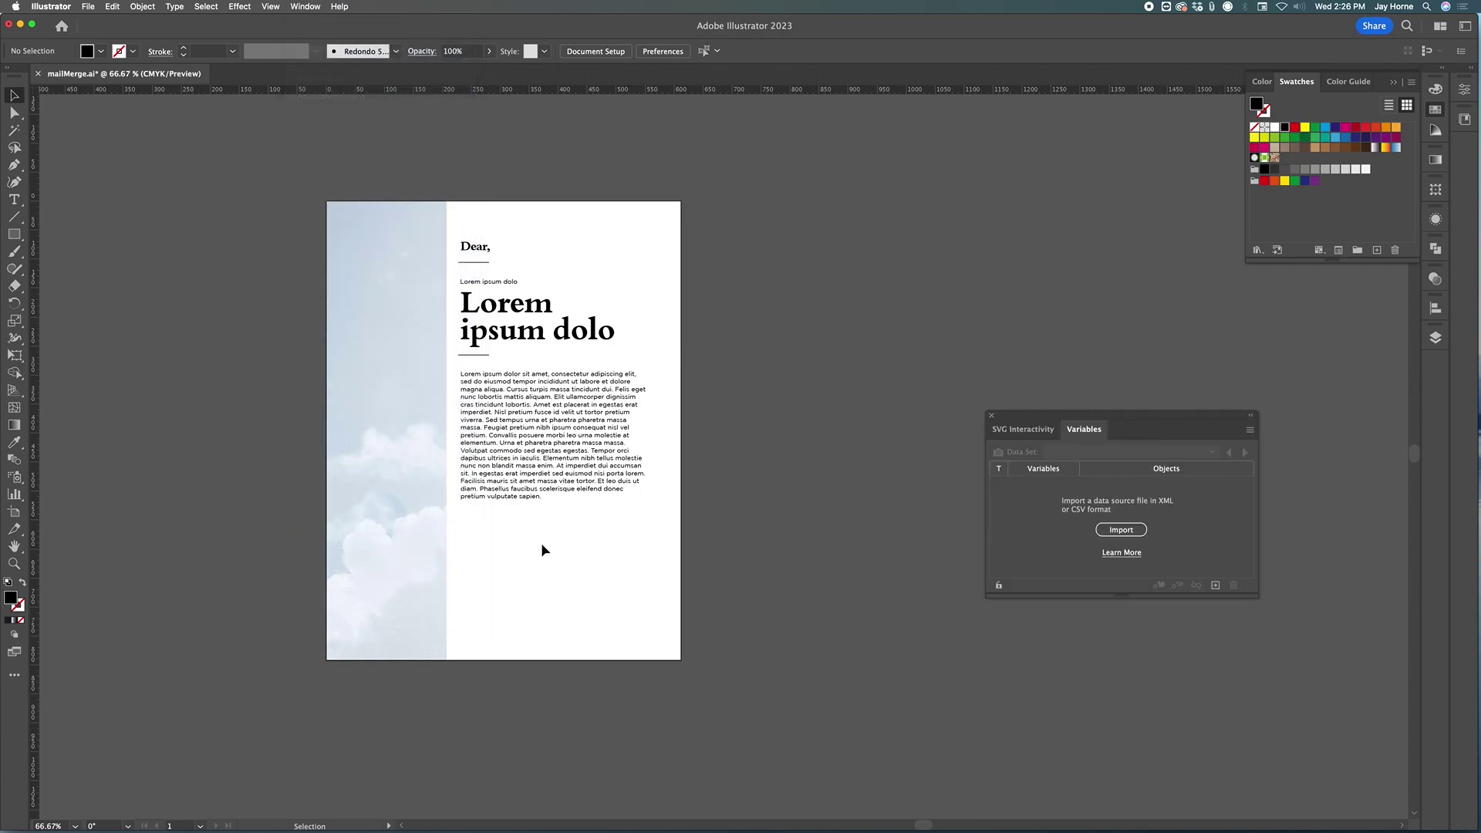
drag(1061, 406, 878, 341)
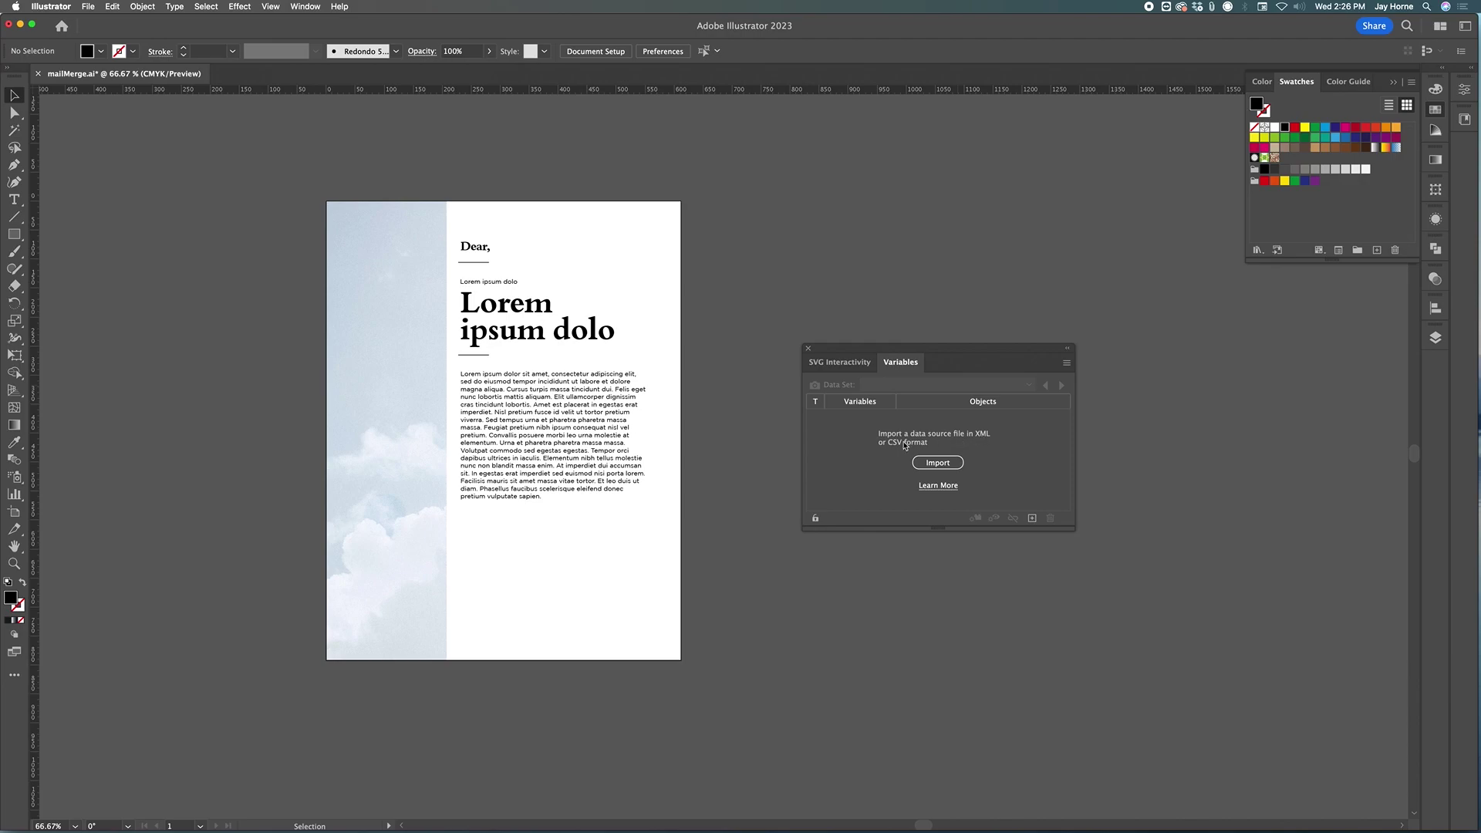
click(949, 462)
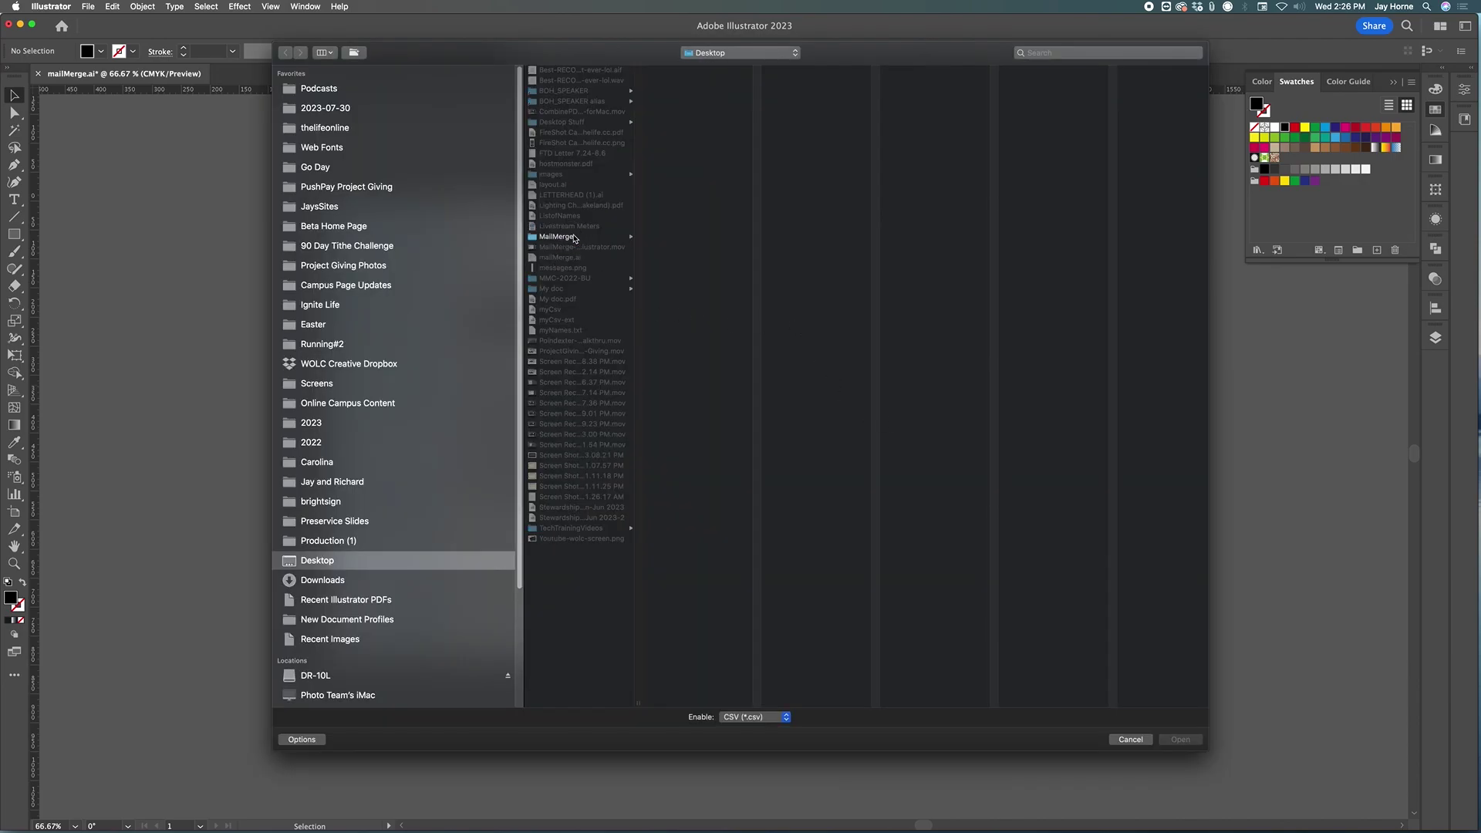
Import listofnames from MailMerge/CSV as the variables' data source, then switch to Numbers.
click(575, 236)
click(693, 71)
click(787, 71)
click(1178, 741)
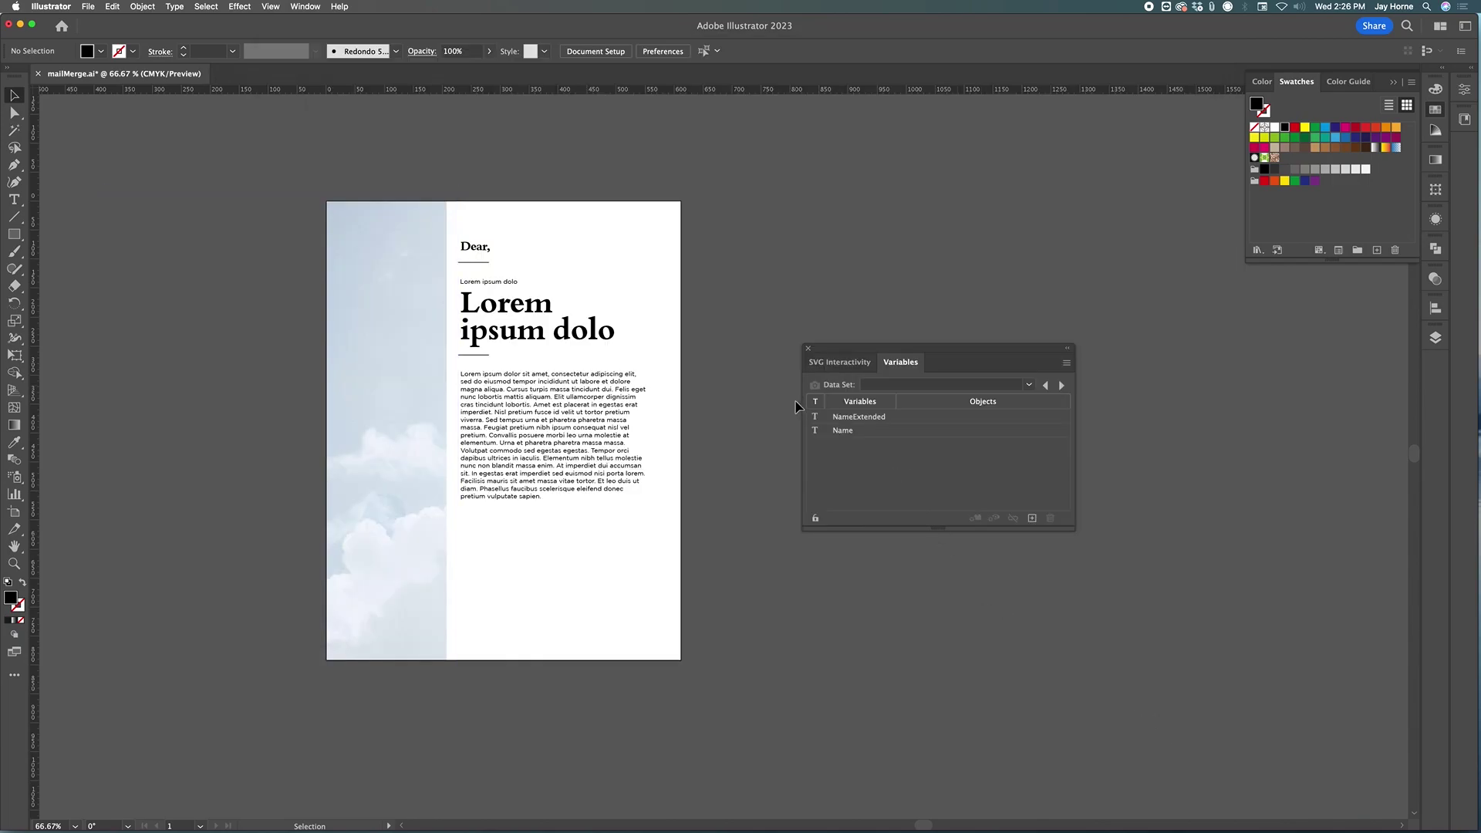
drag(891, 362, 881, 360)
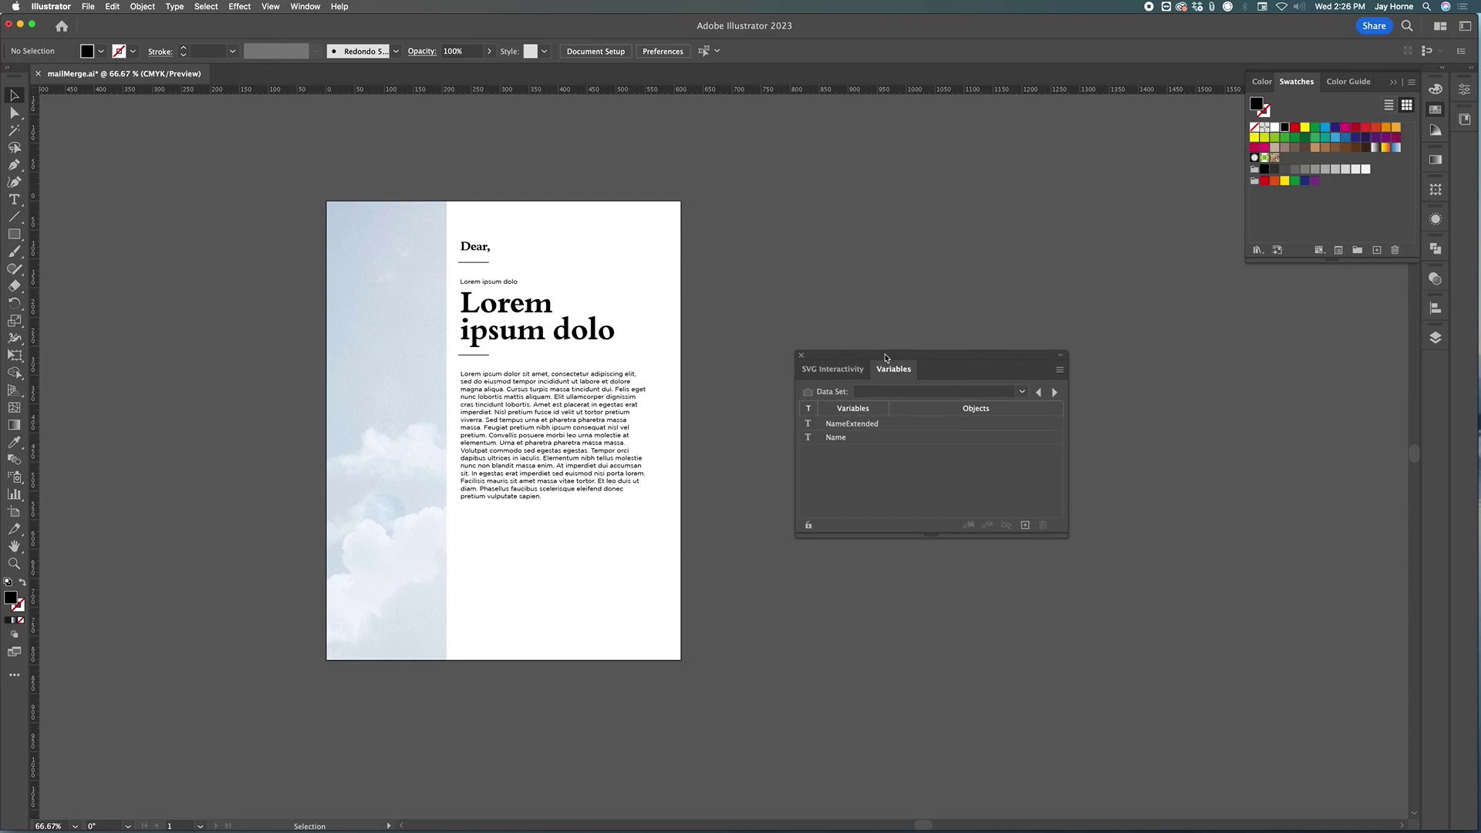
key(super+Tab)
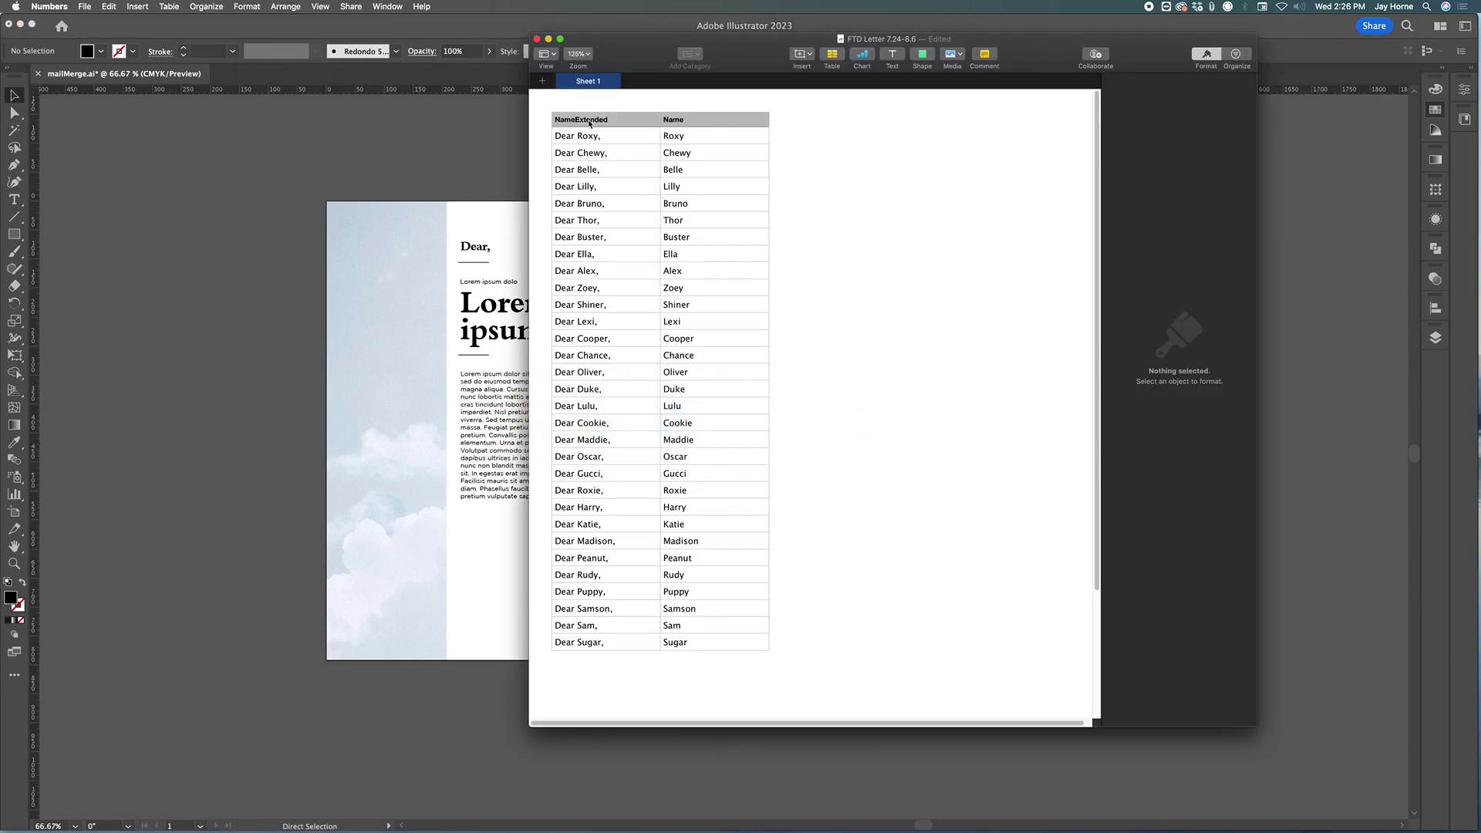
Compare the NameExtended variable with the Numbers headings, then select the 'Dear,' greeting.
key(super+Tab)
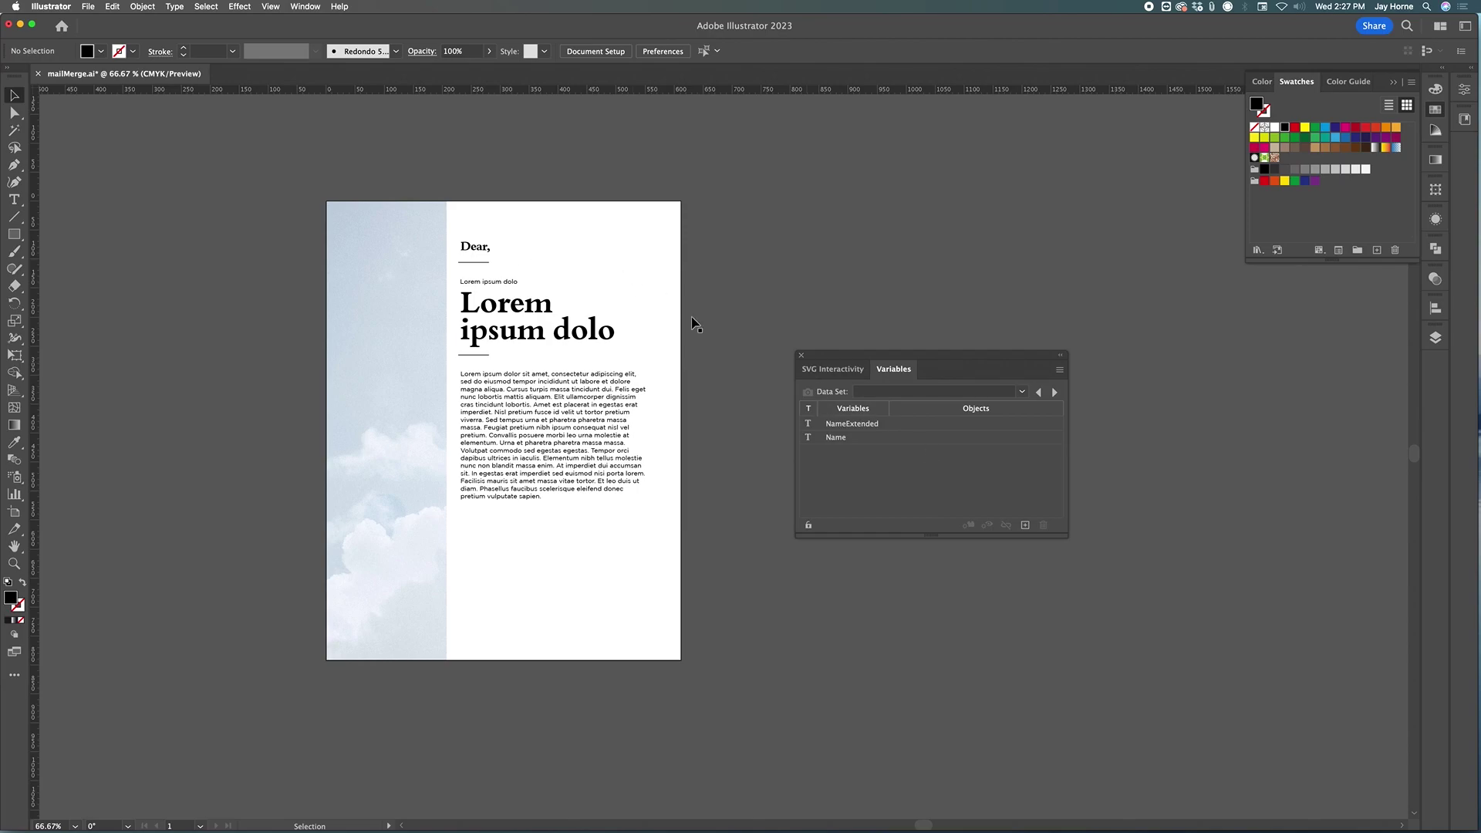
click(856, 429)
key(super+Tab)
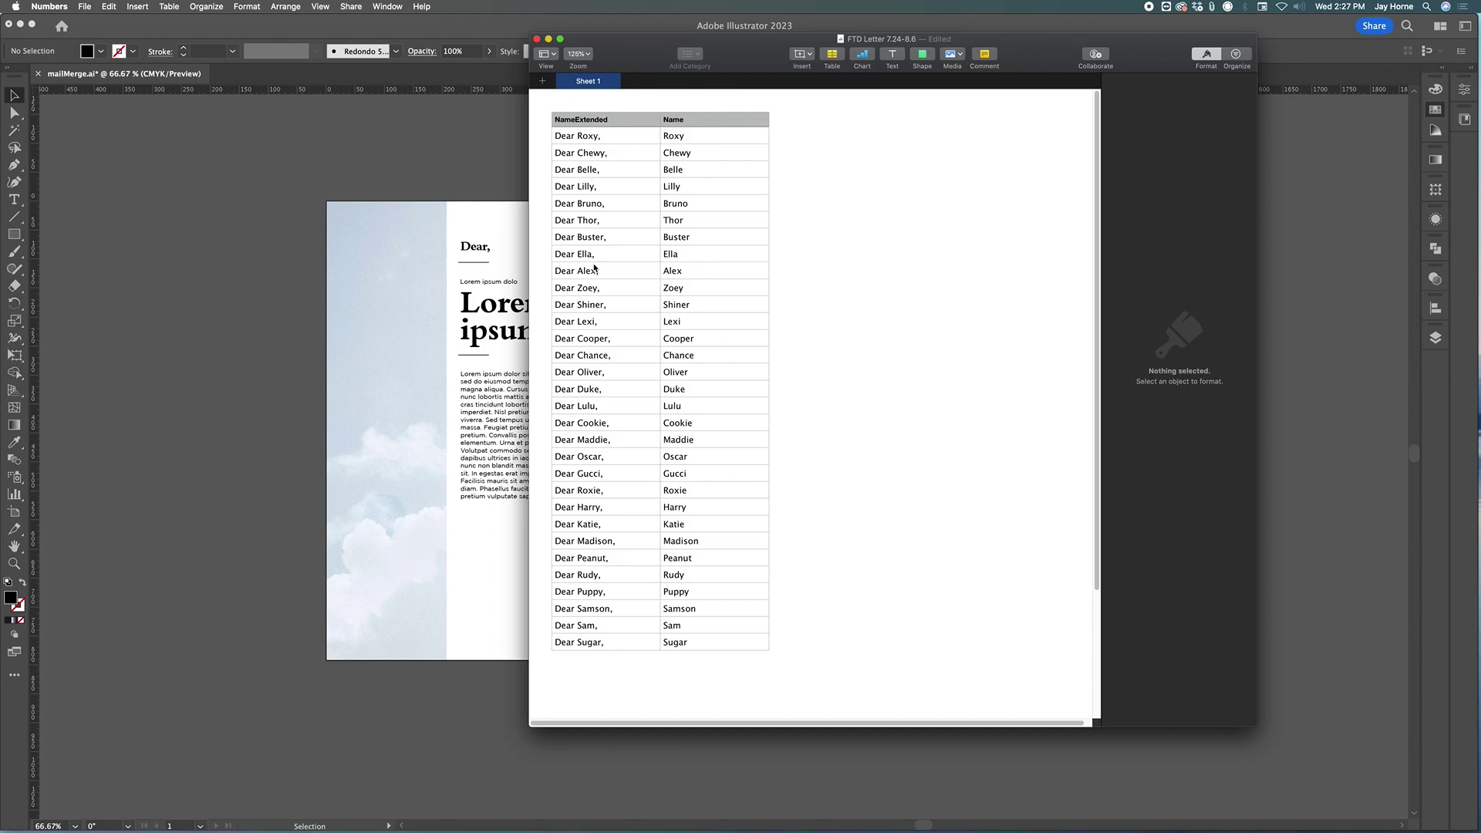
key(super+Tab)
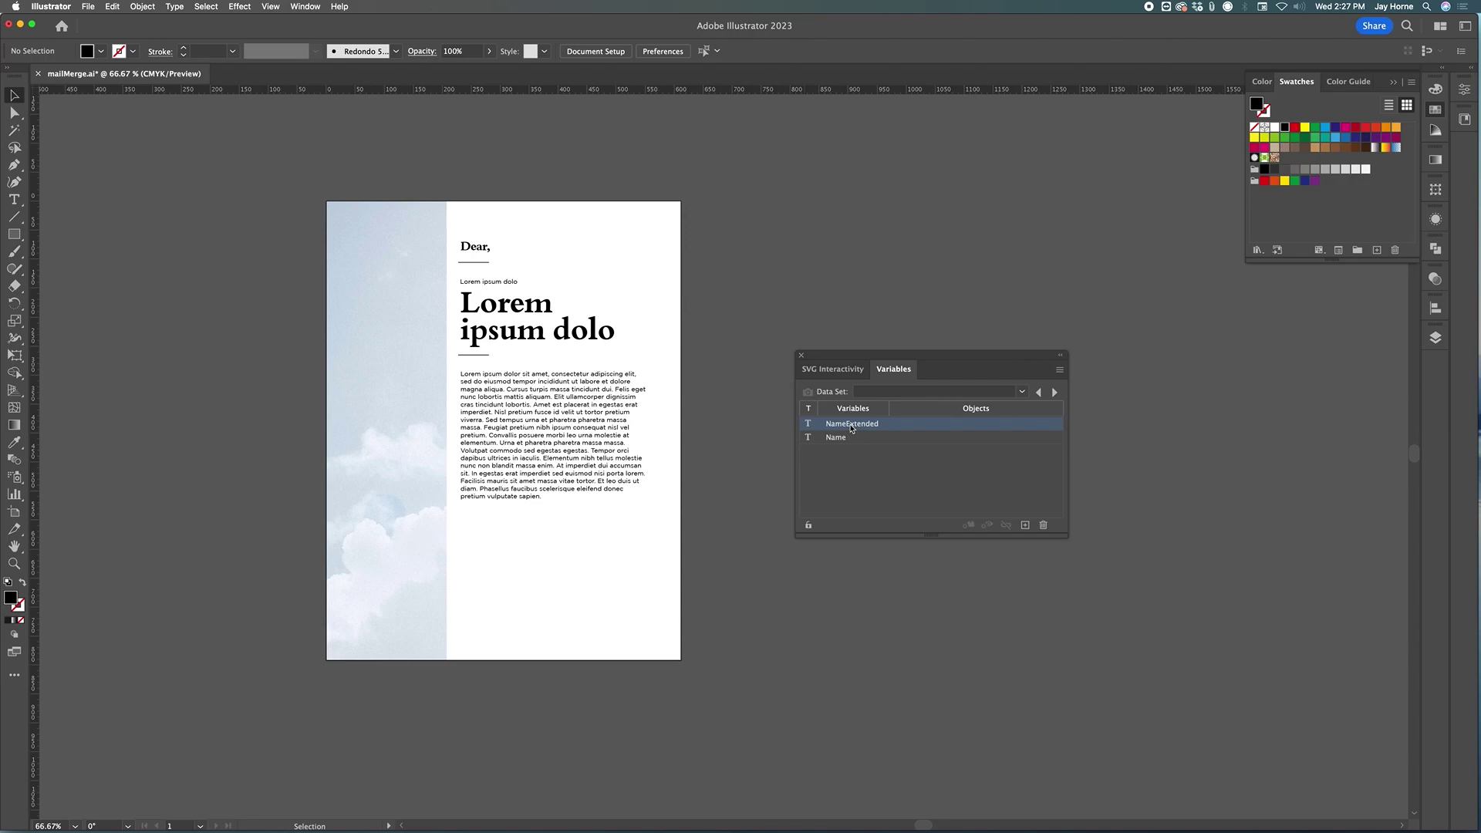
click(476, 248)
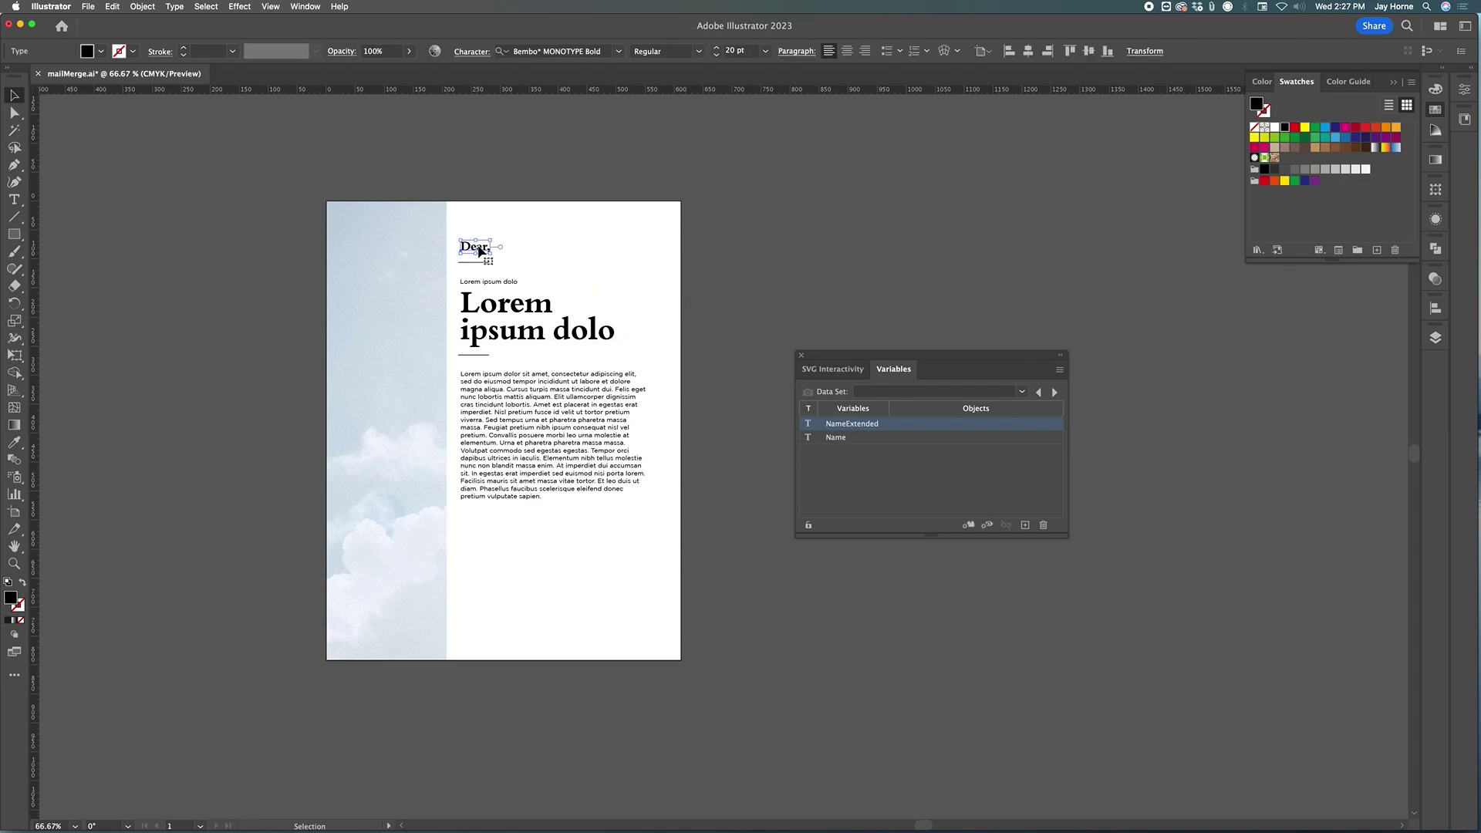
click(864, 429)
Bind the selected 'Dear,' text to NameExtended with Make Text Dynamic.
click(862, 428)
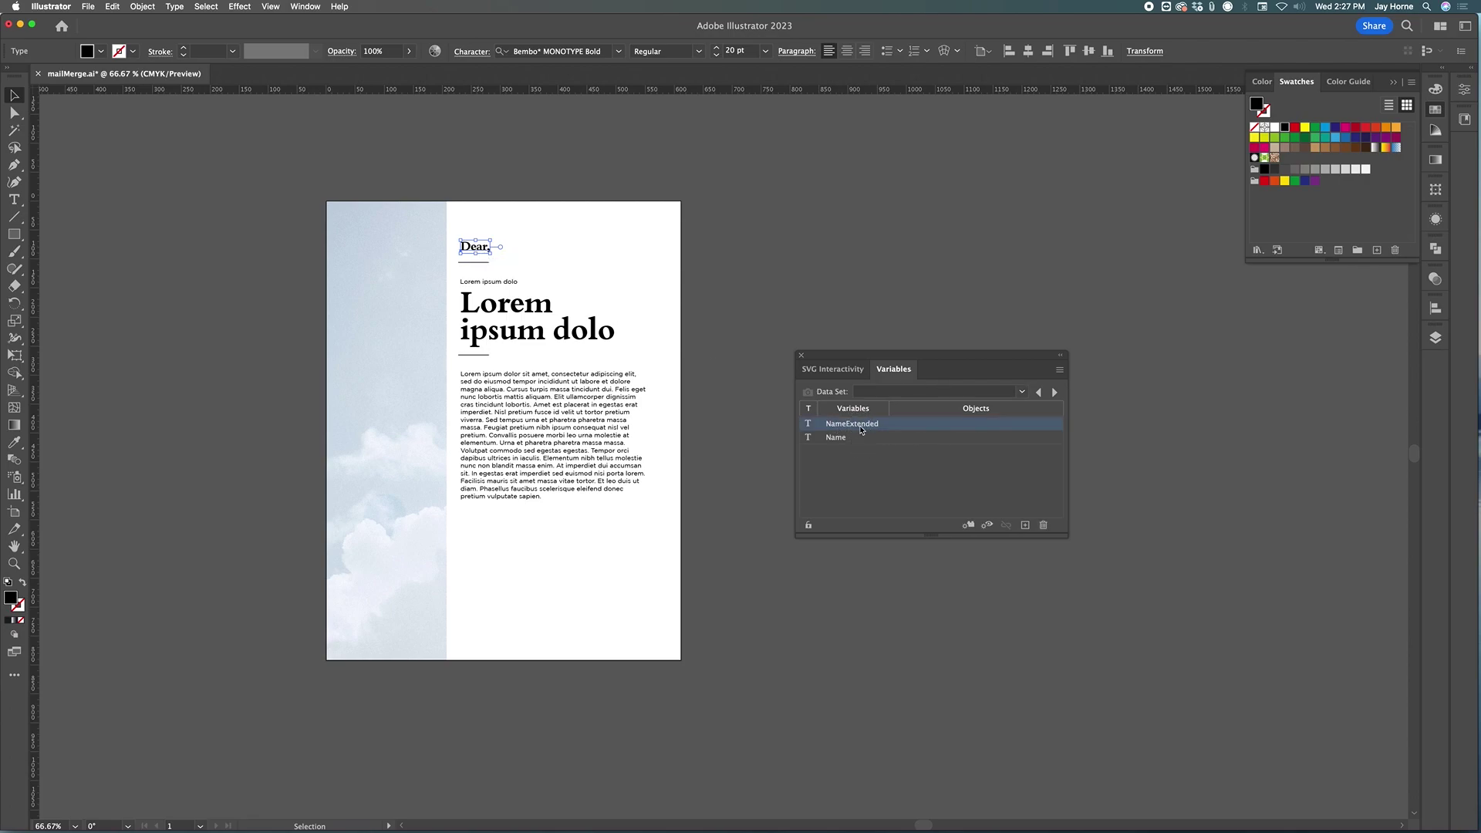
click(968, 525)
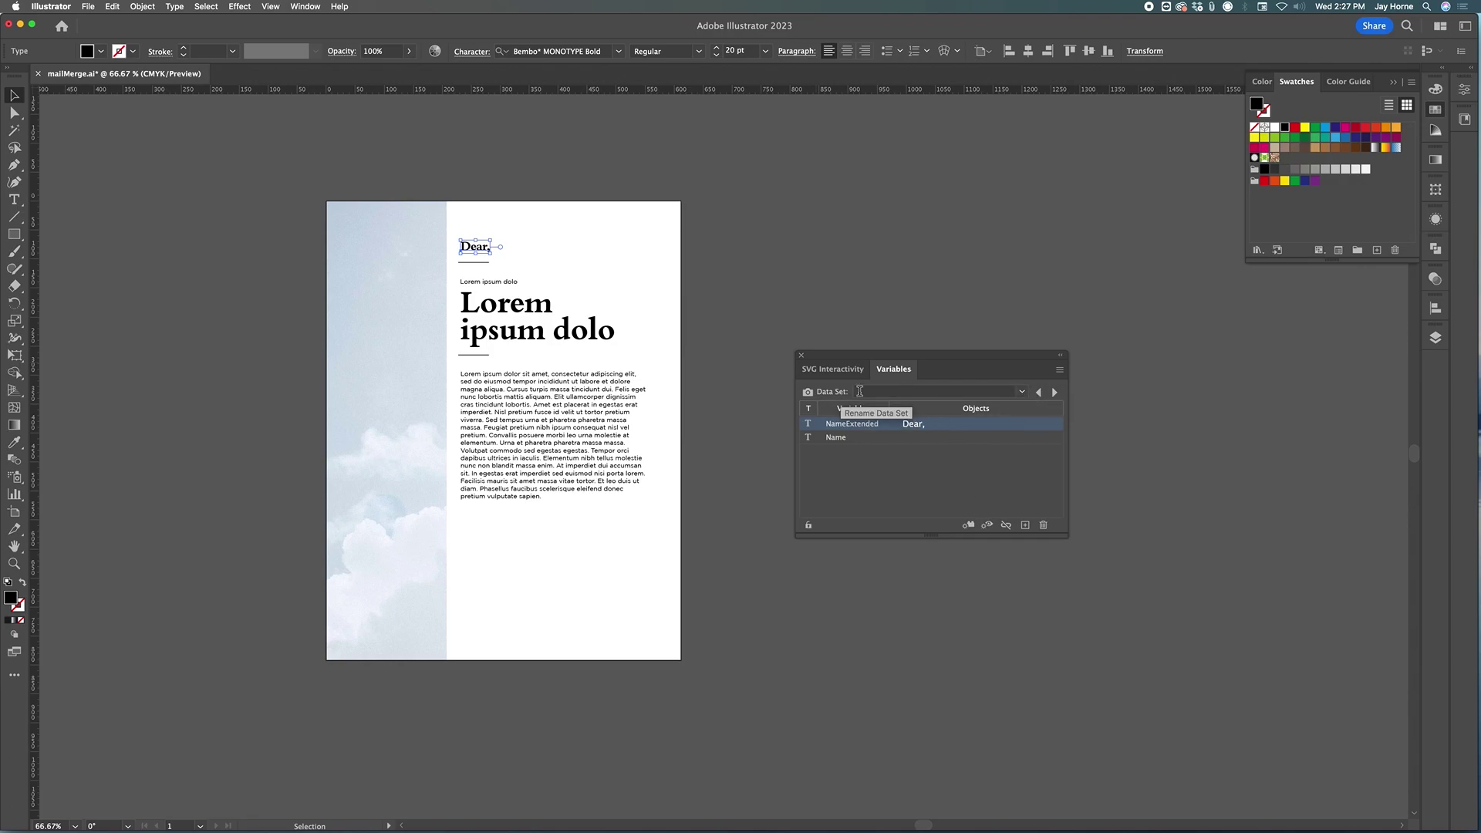
click(1022, 392)
scroll(995, 459, down, 3)
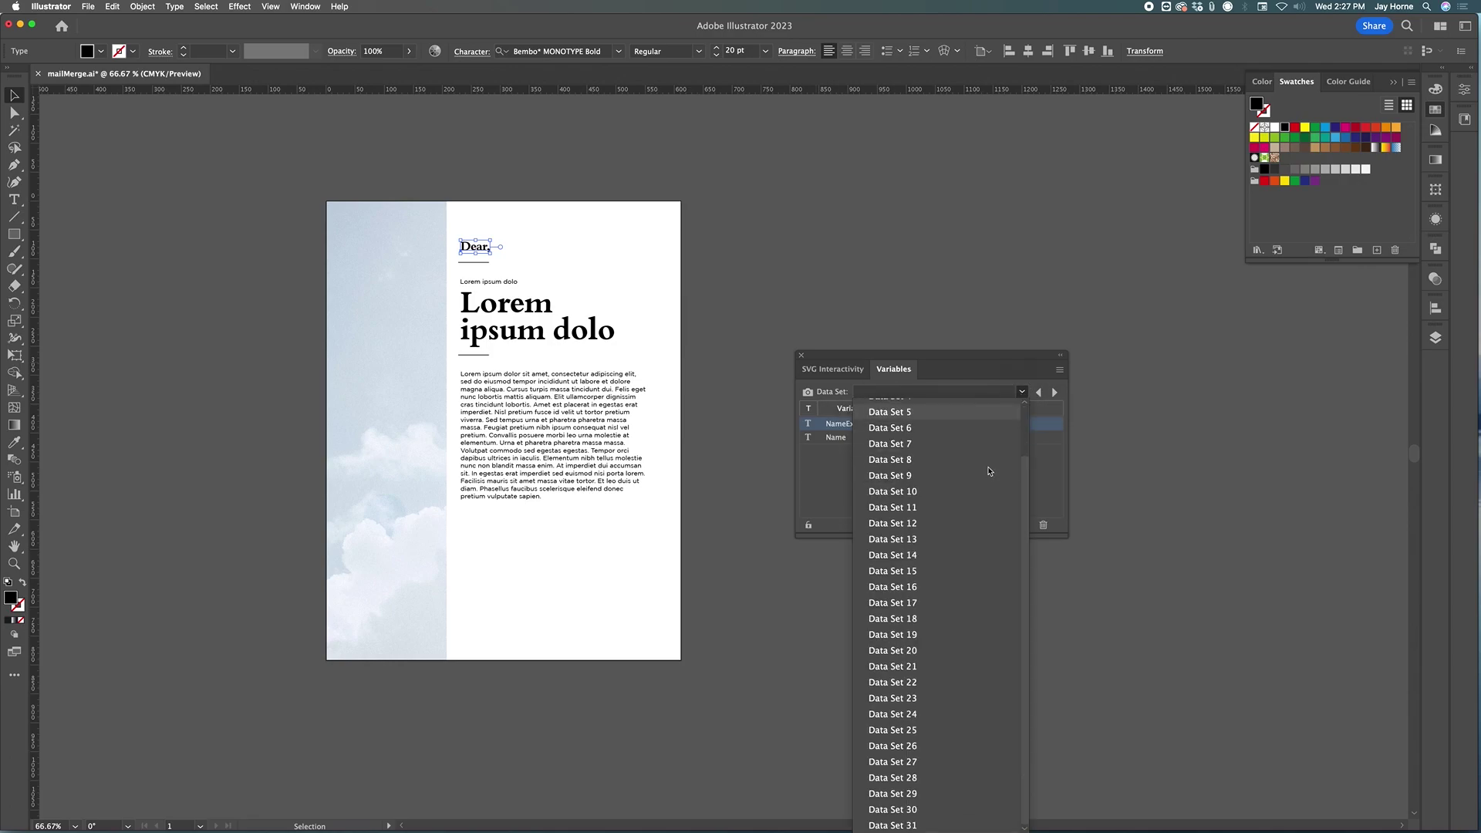
Preview Data Sets 18, 23 and 28 in the greeting after checking Numbers.
key(super+Tab)
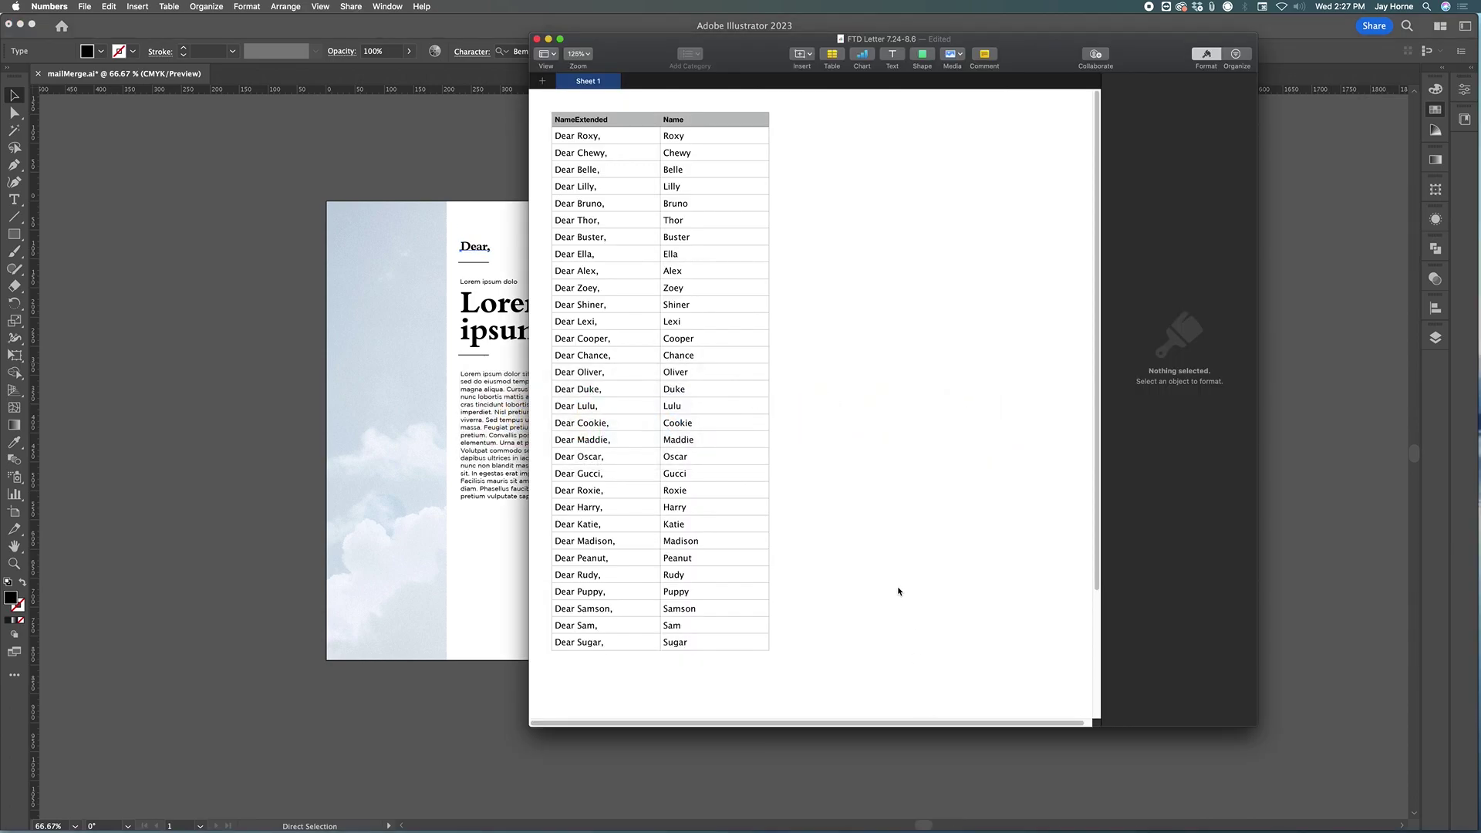
click(631, 609)
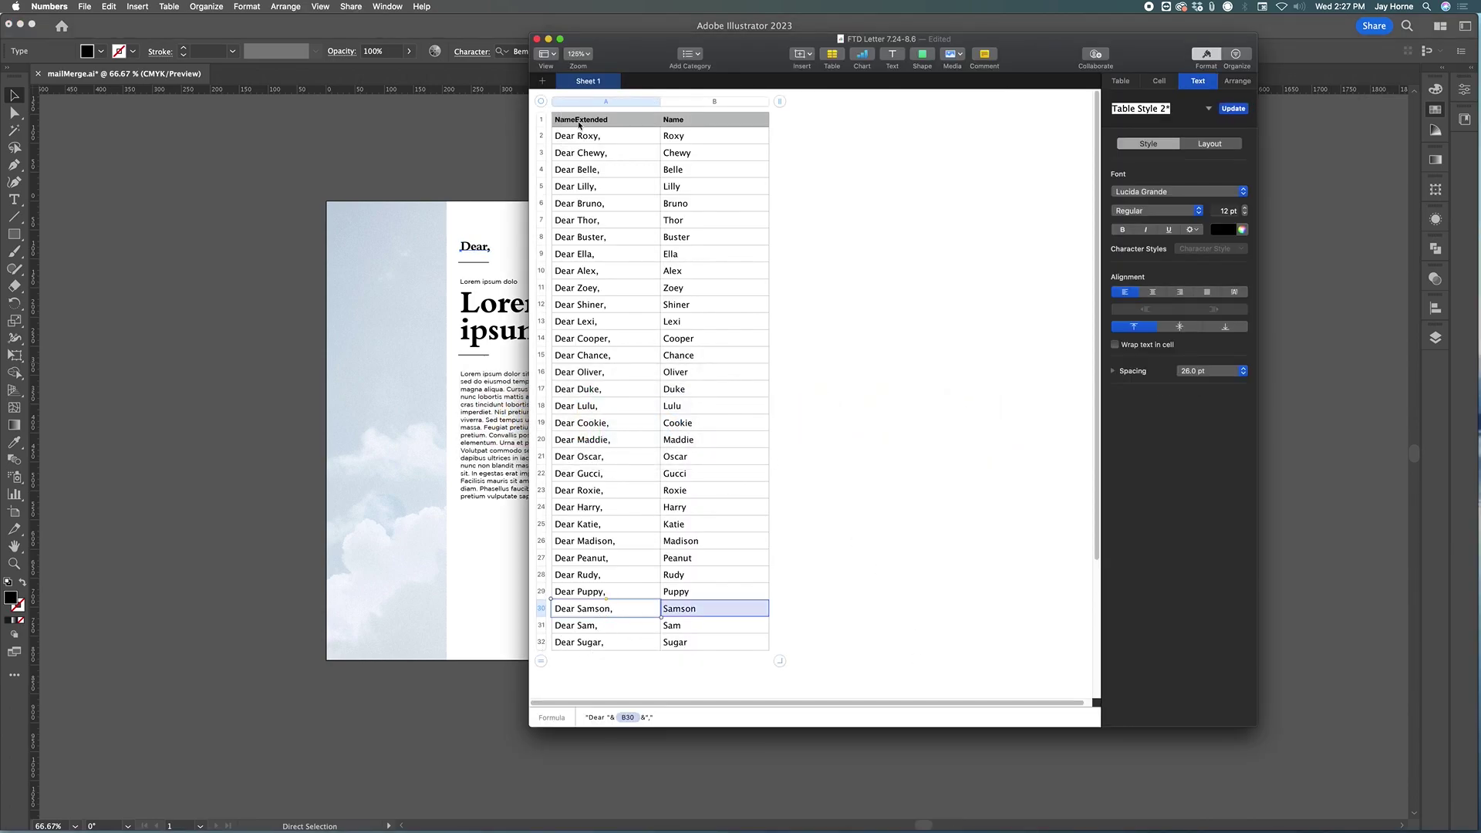
key(super+Tab)
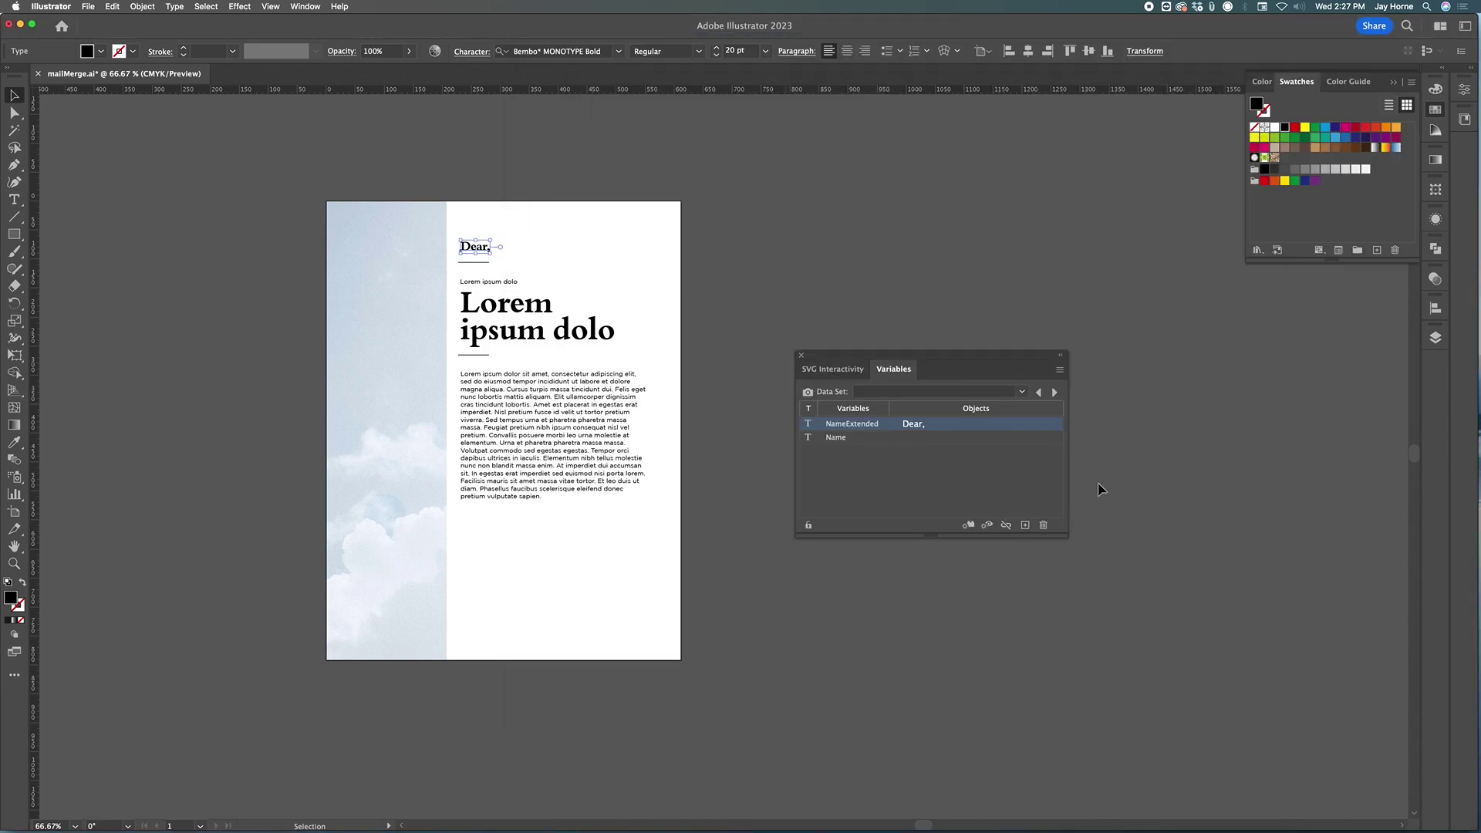
click(1022, 393)
scroll(974, 493, down, 2)
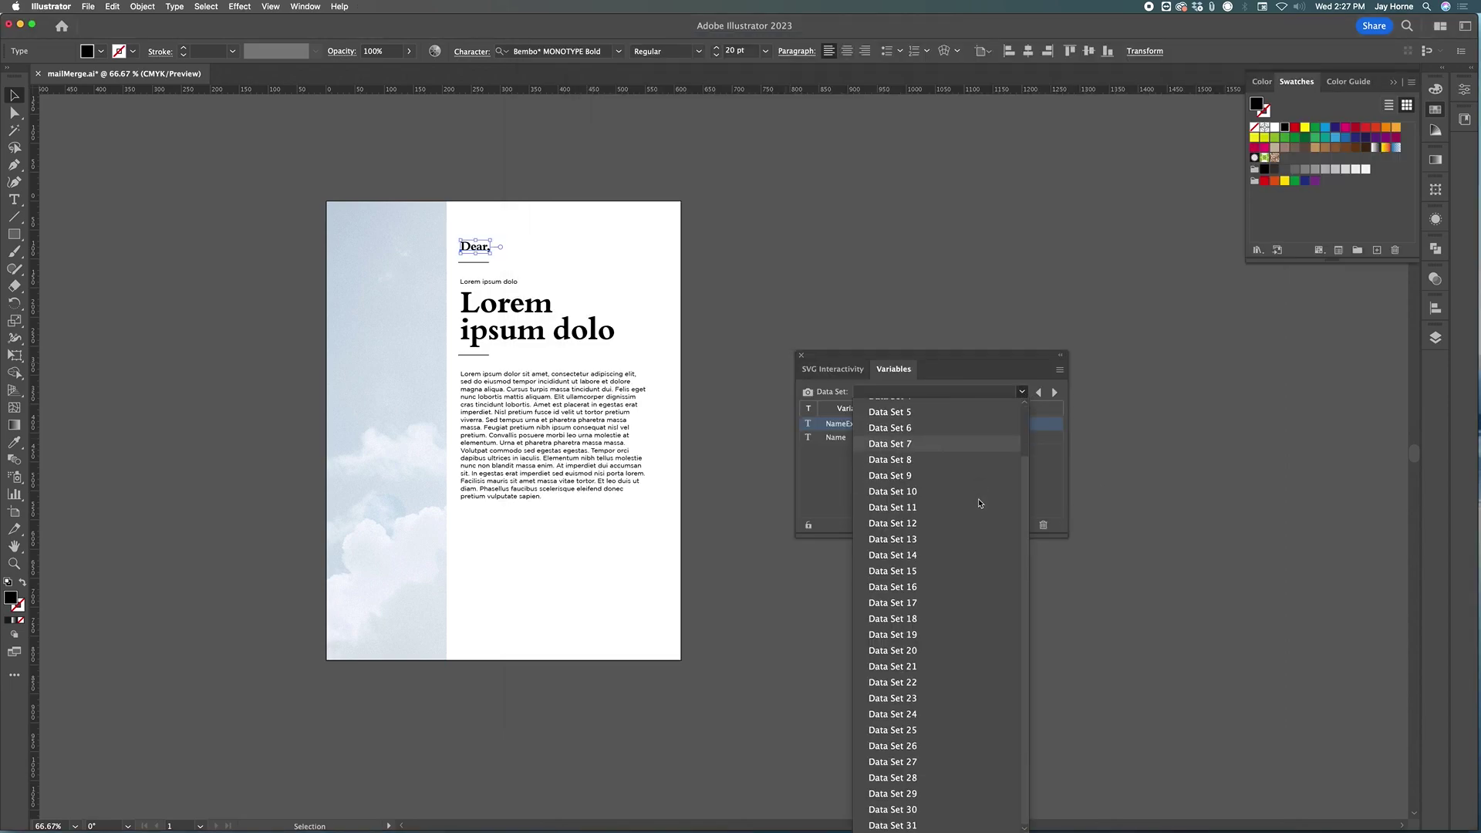
click(938, 621)
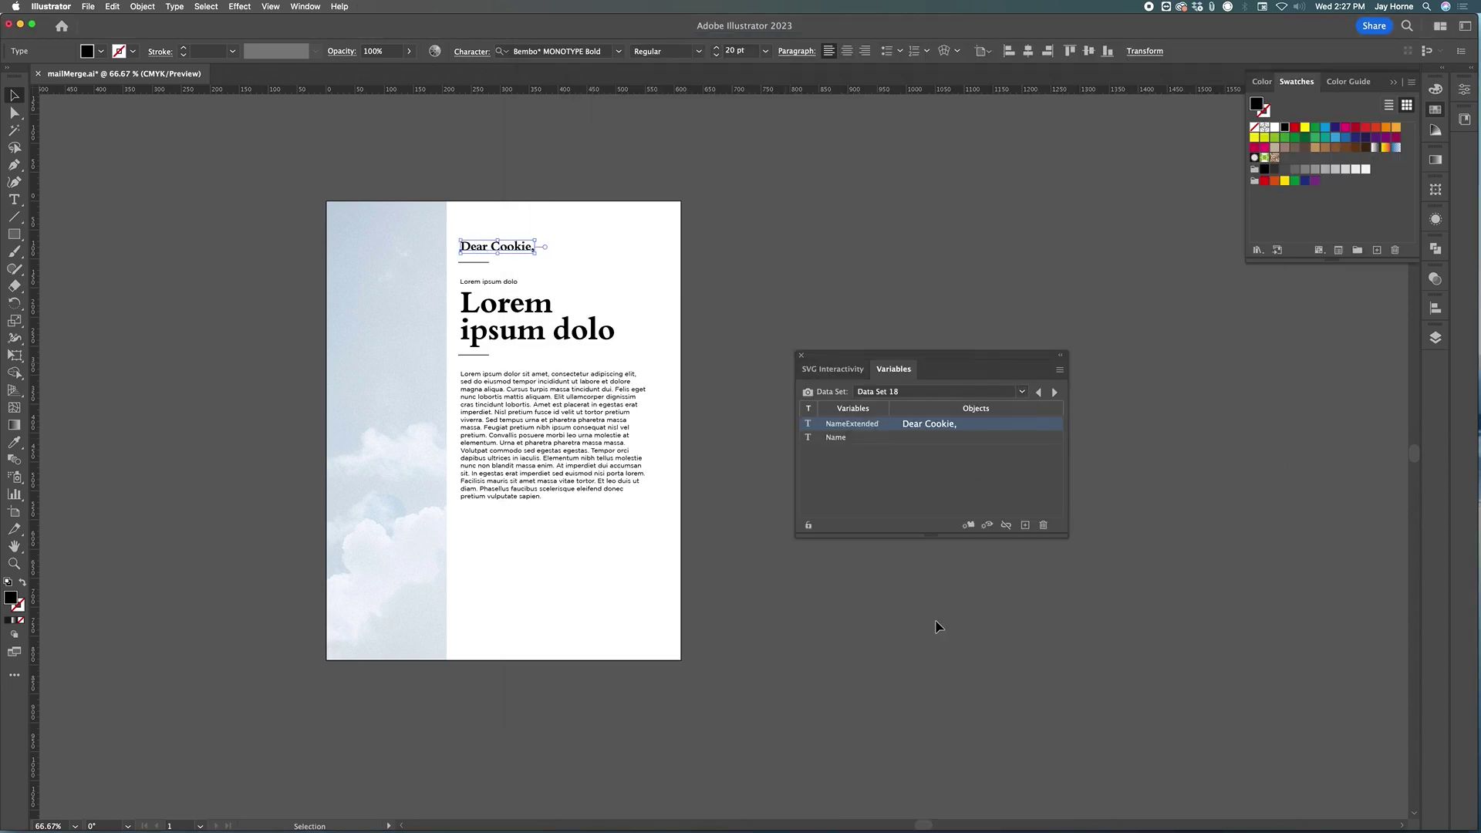
click(1022, 391)
click(938, 694)
click(1022, 391)
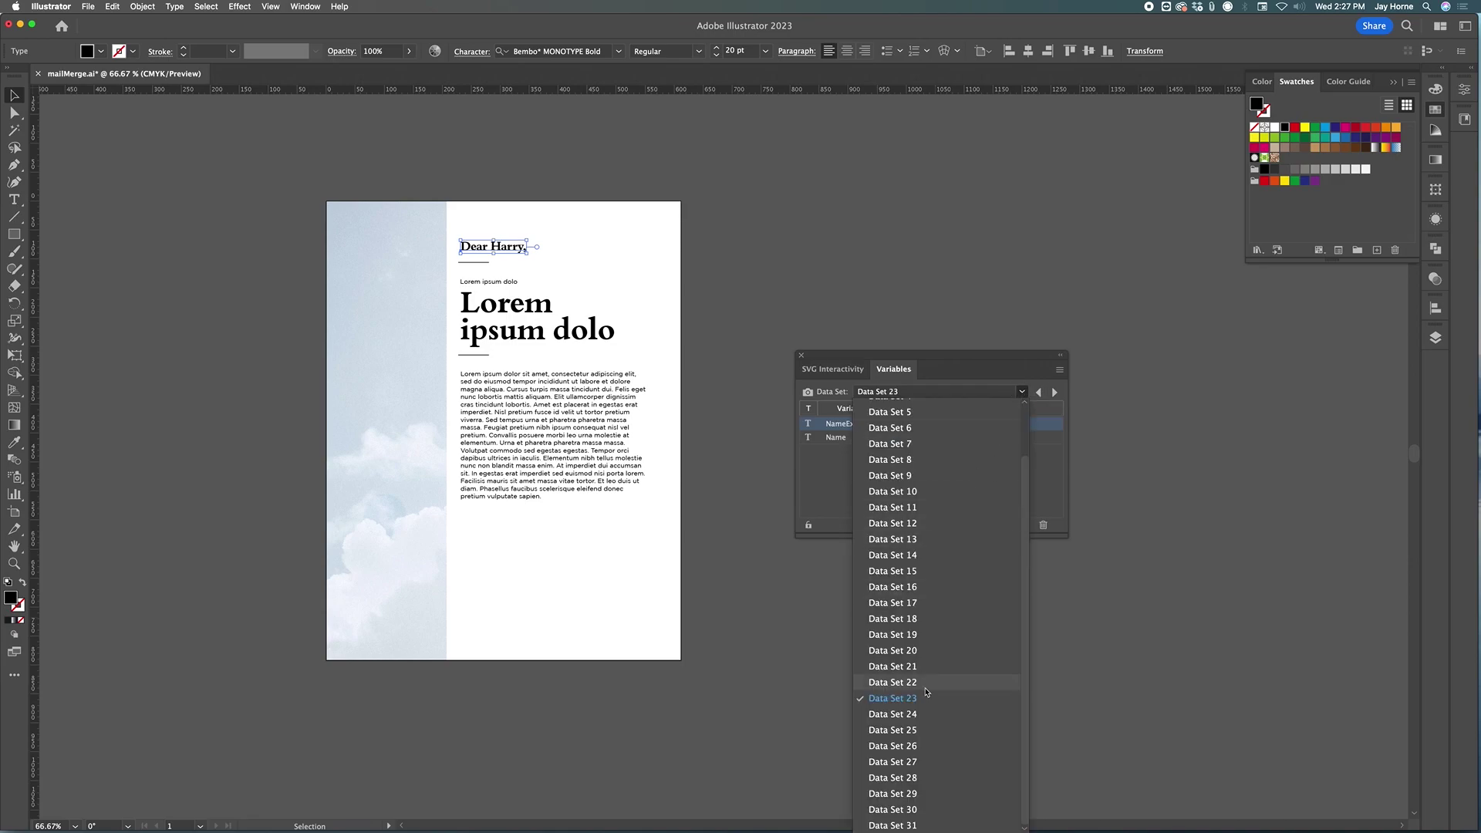
click(927, 777)
Locate 'Dear Madison,' in Numbers and apply Data Set 25 to the letter.
key(super+Tab)
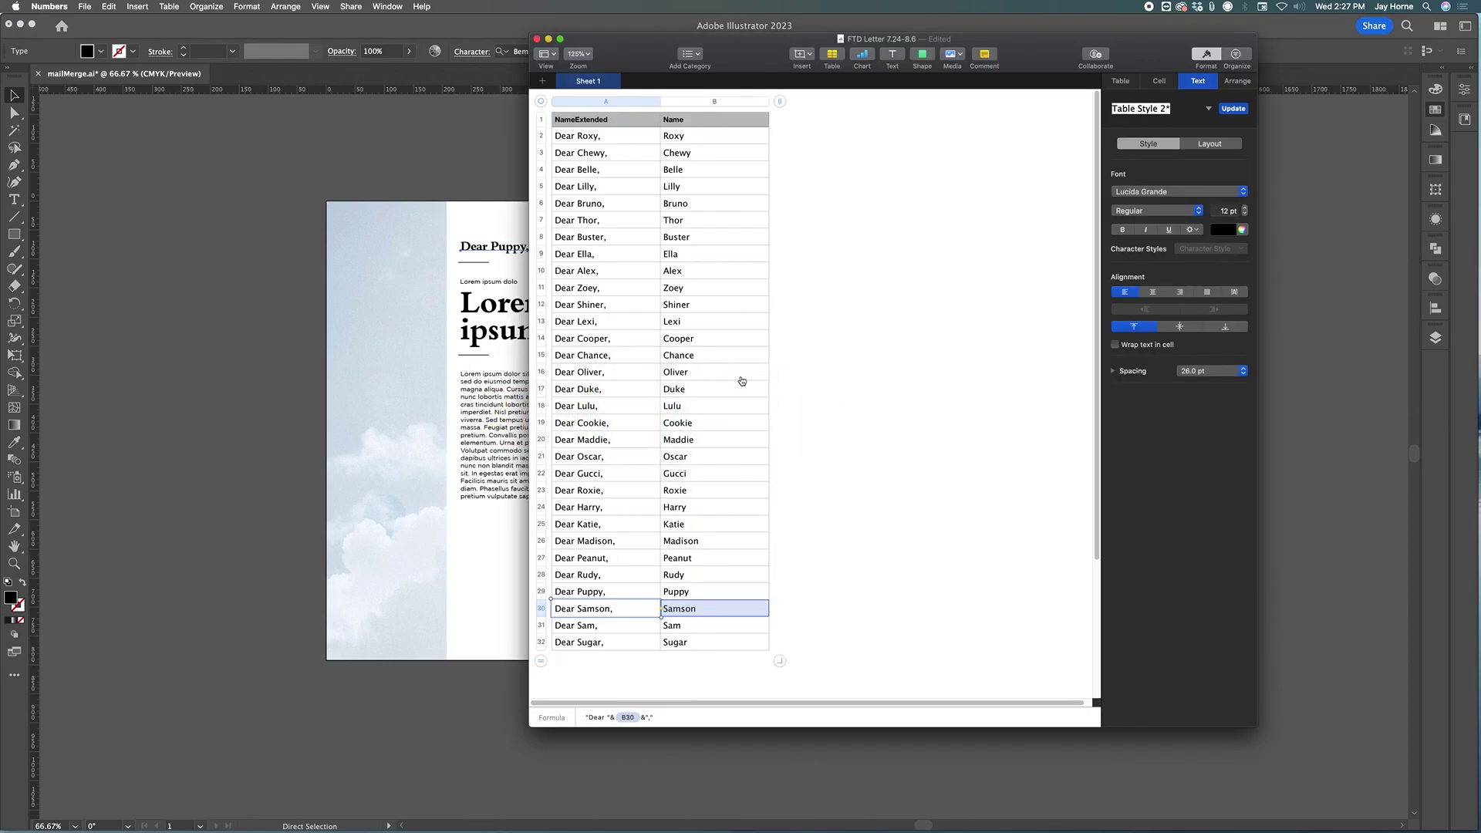
click(605, 542)
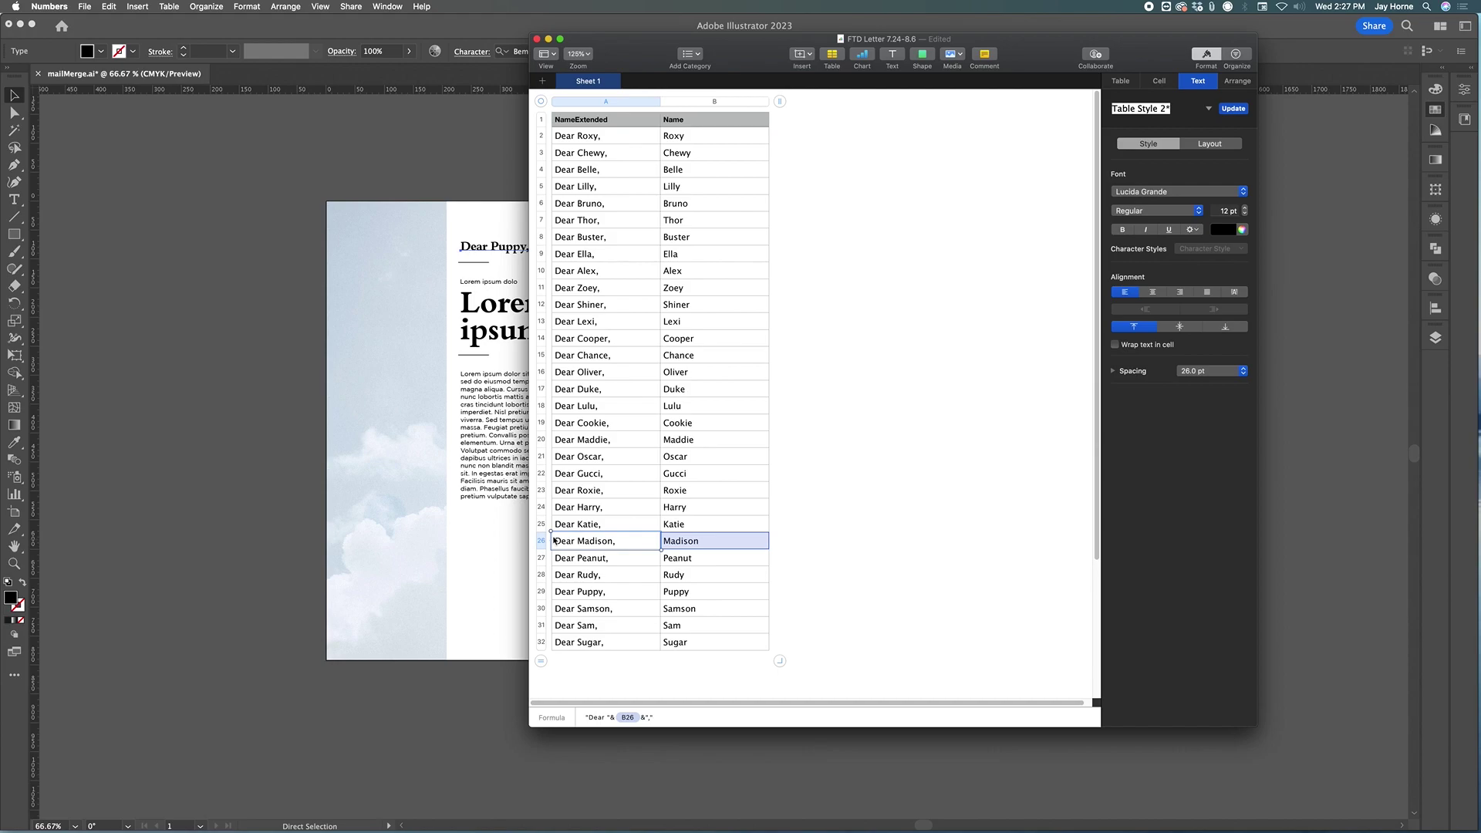
key(super+Tab)
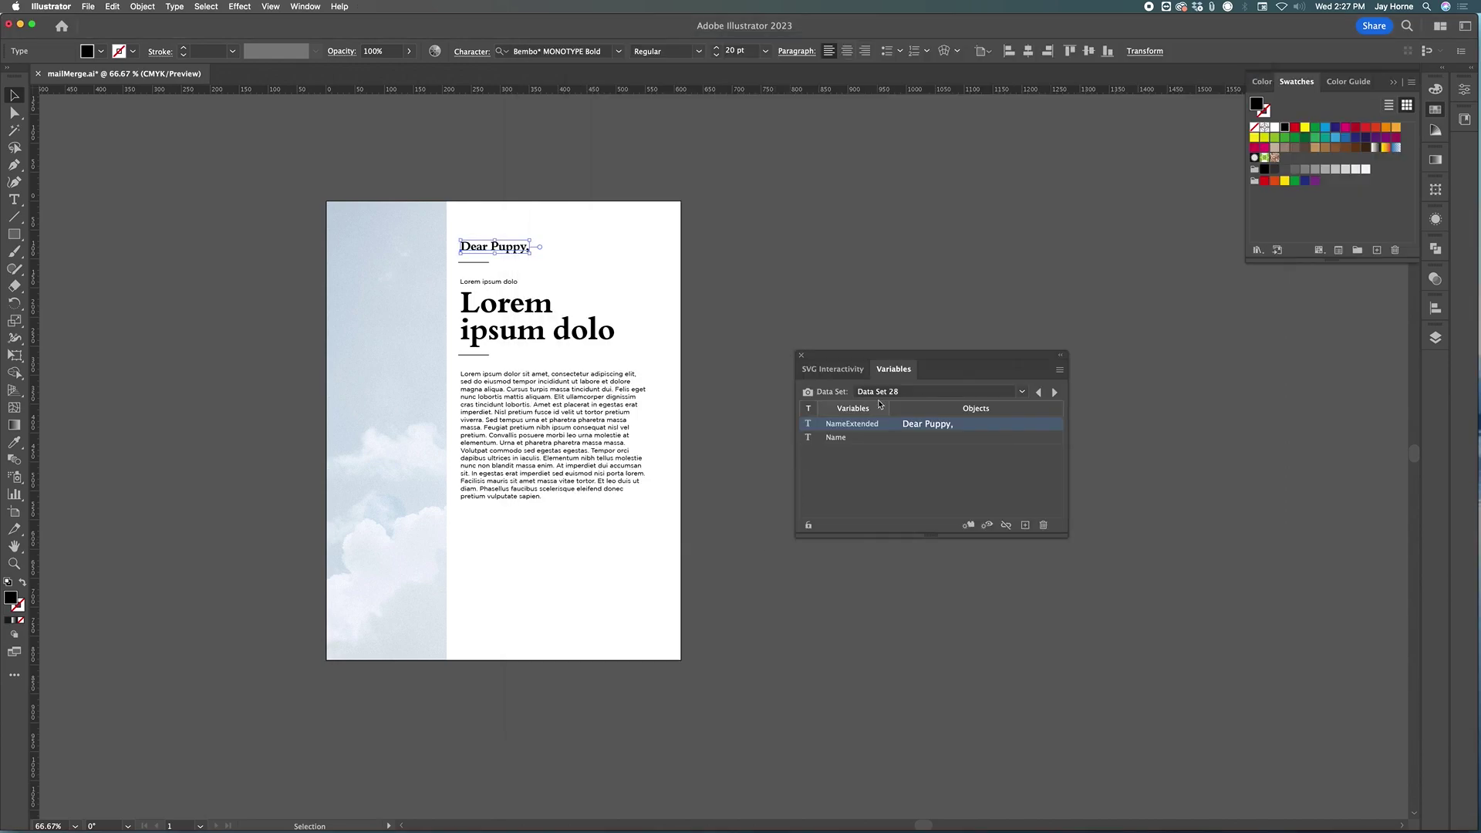
click(1021, 391)
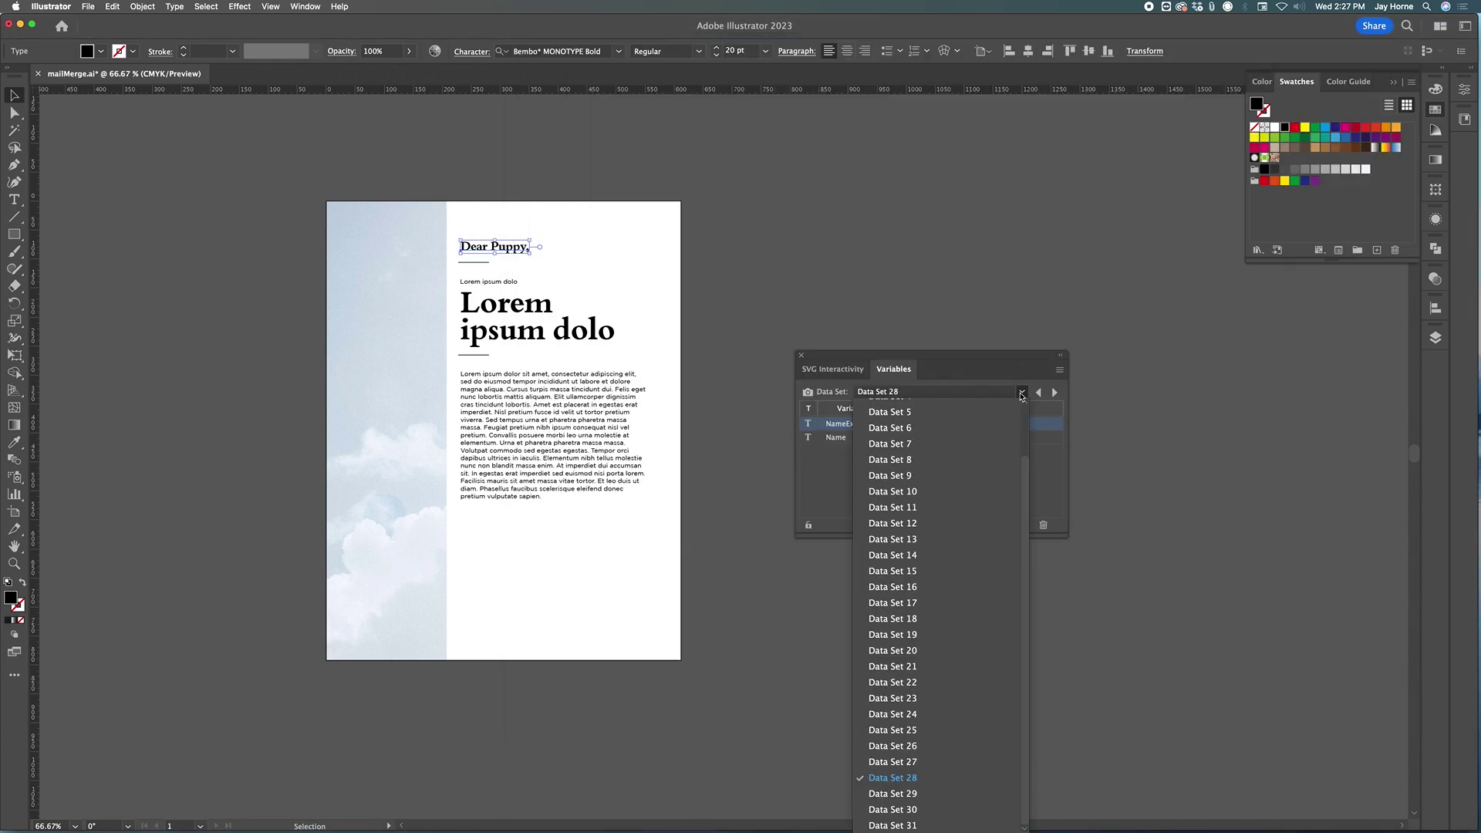
click(924, 731)
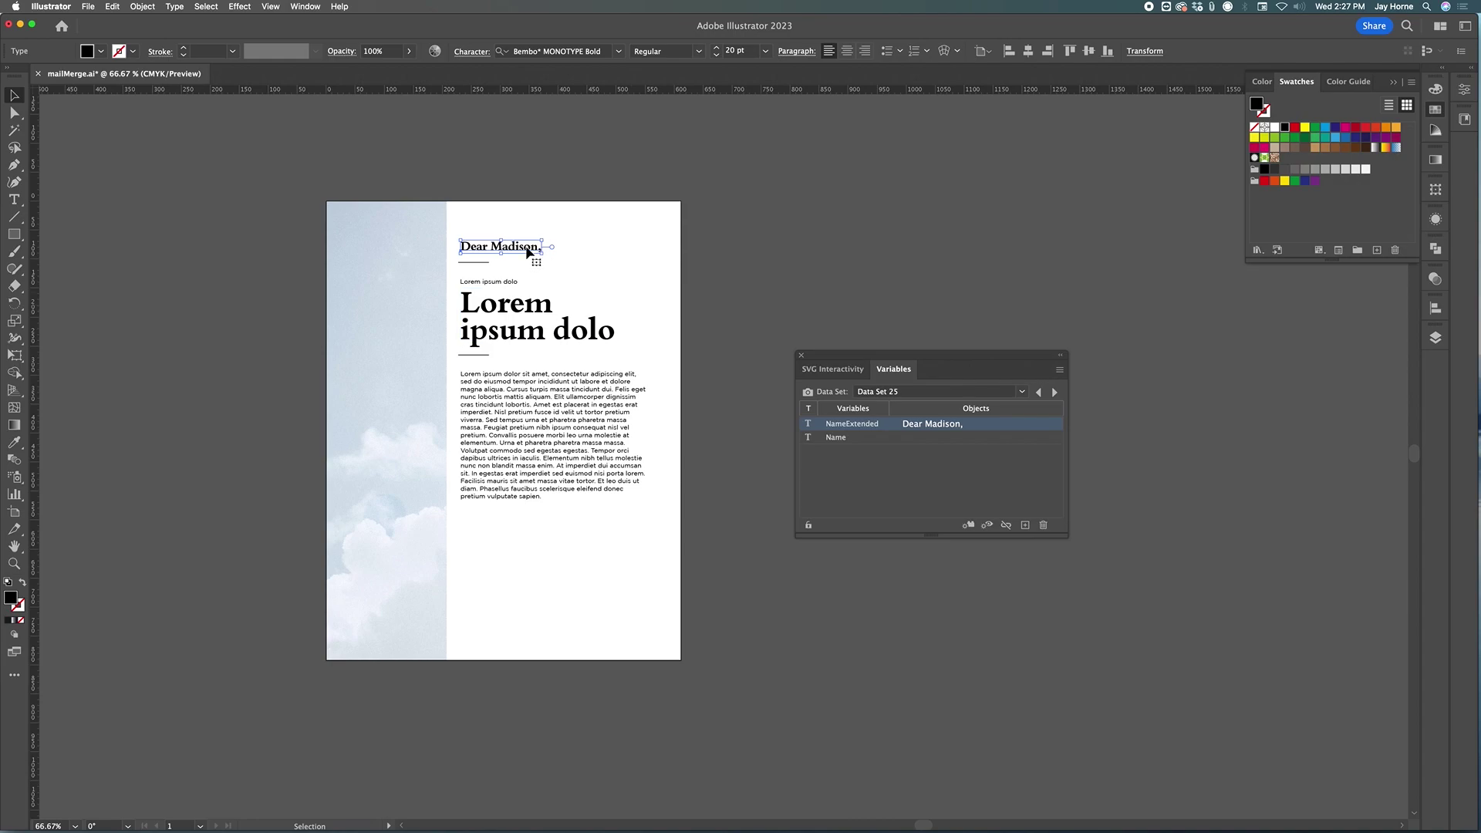
Enlarge the greeting text to 30 pt.
click(716, 49)
click(716, 48)
click(716, 49)
click(716, 49)
click(716, 49)
click(717, 49)
click(716, 49)
click(716, 48)
click(716, 48)
click(717, 49)
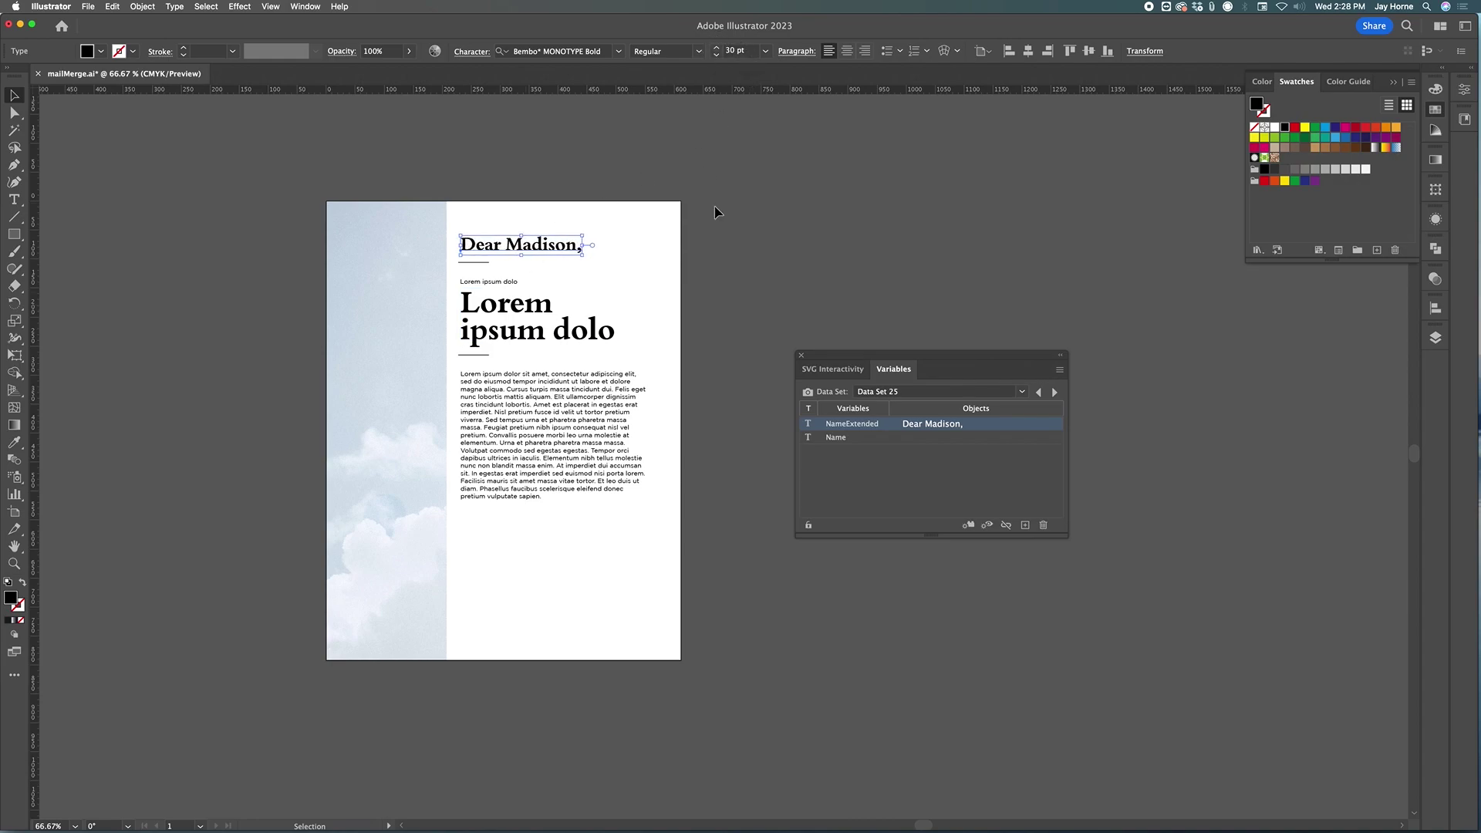
click(714, 224)
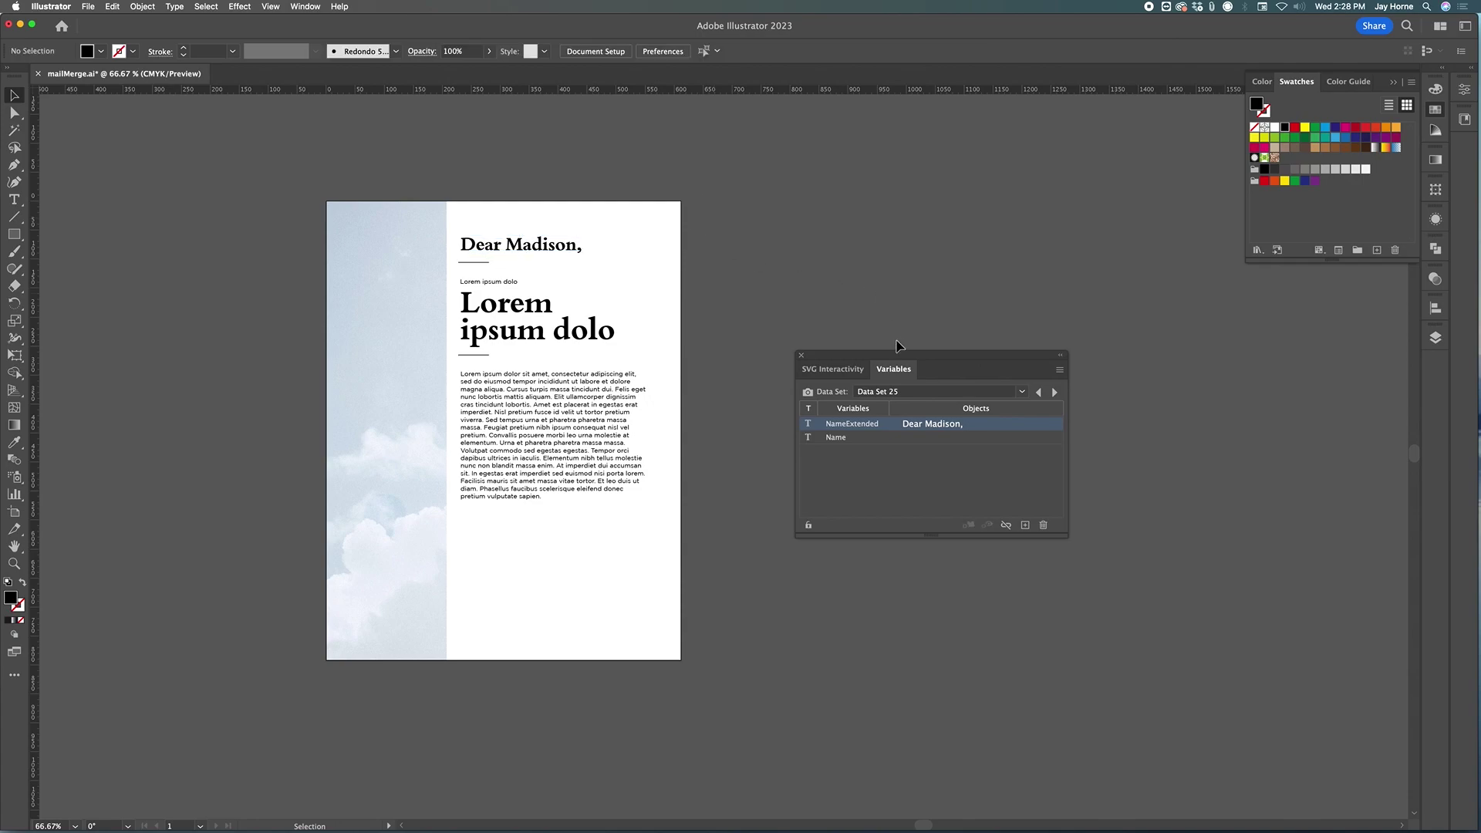
drag(895, 357, 824, 270)
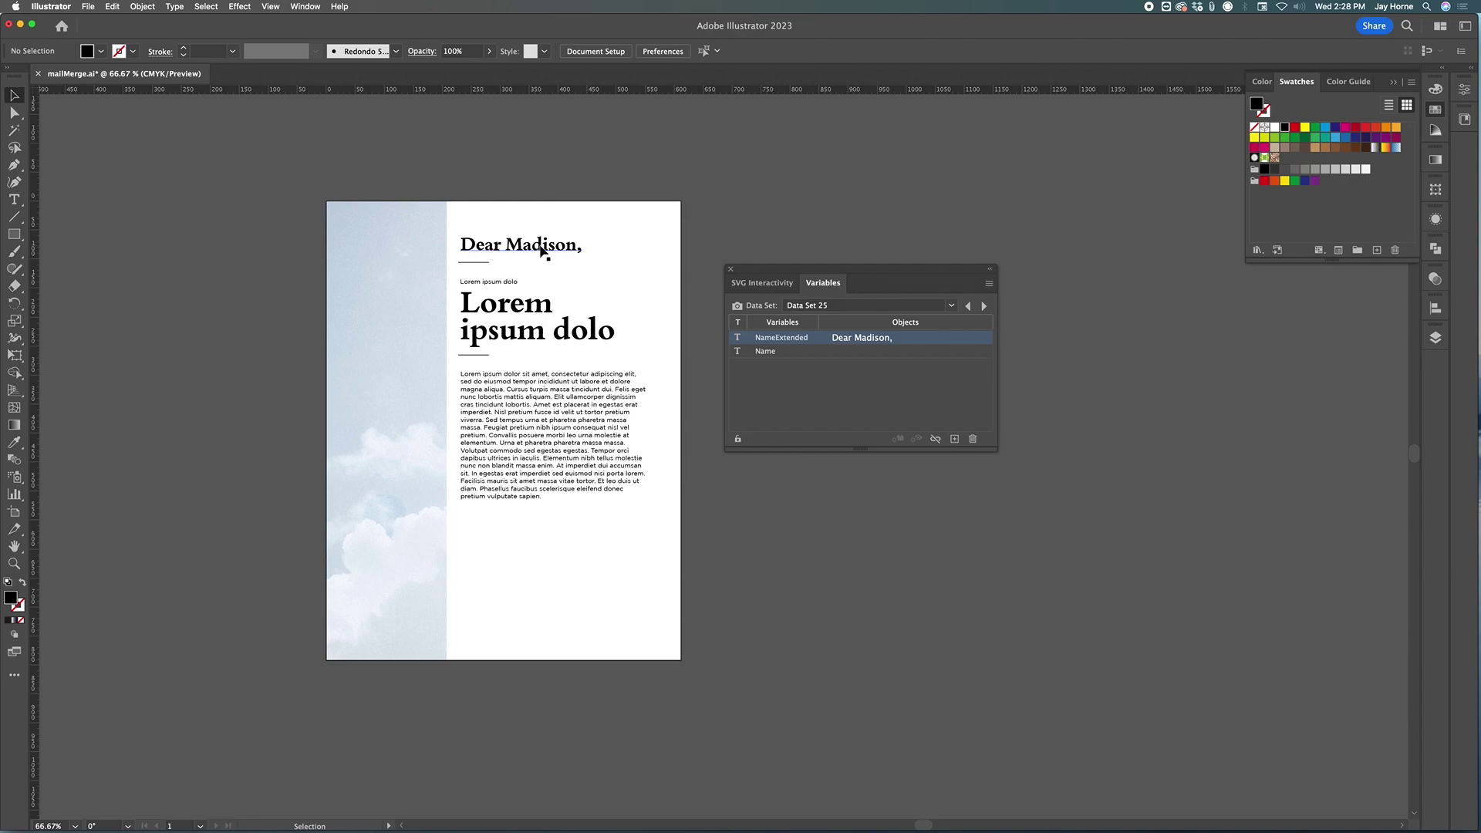
drag(746, 263, 722, 205)
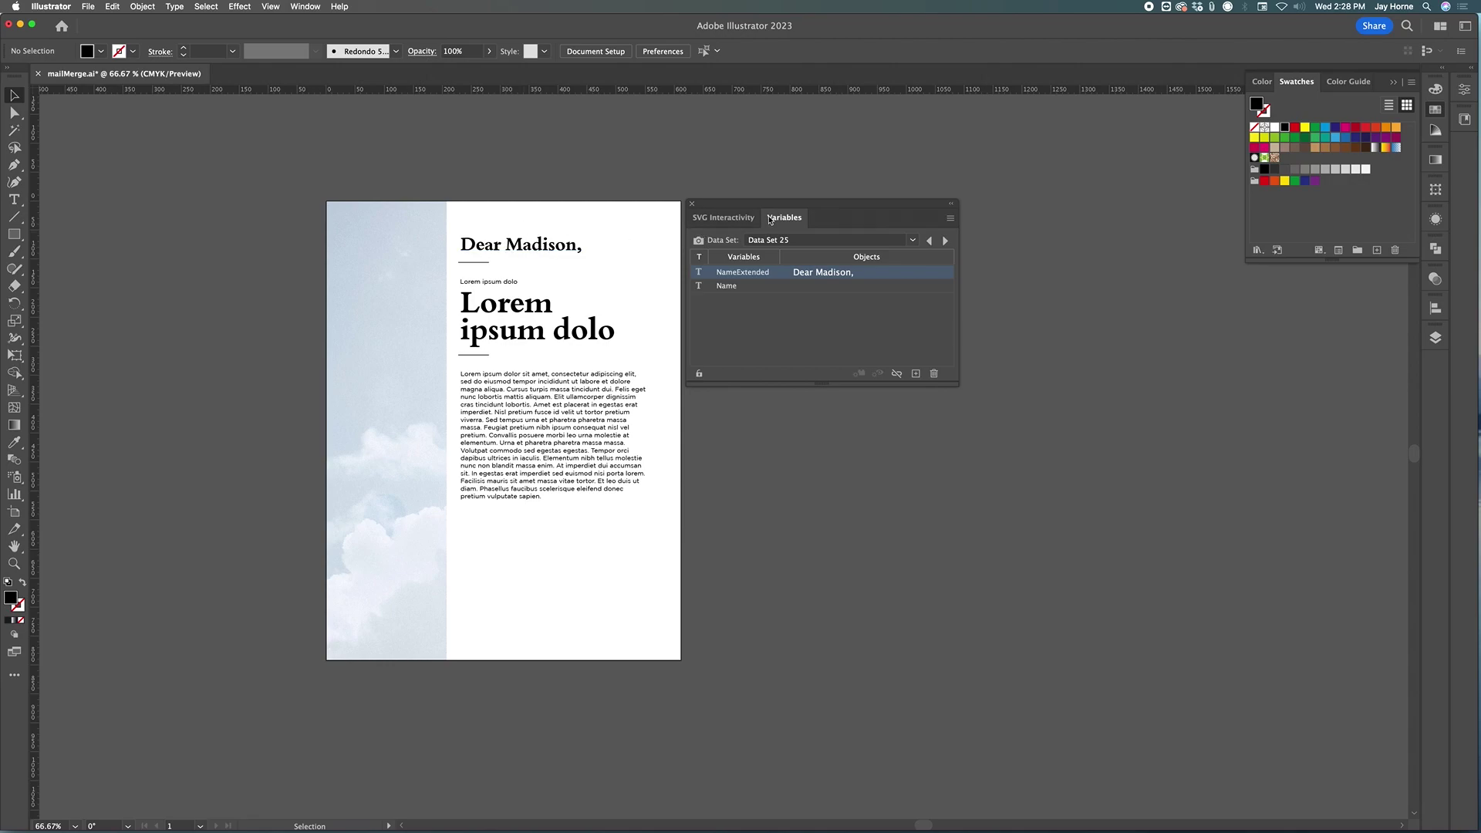
drag(771, 206, 797, 207)
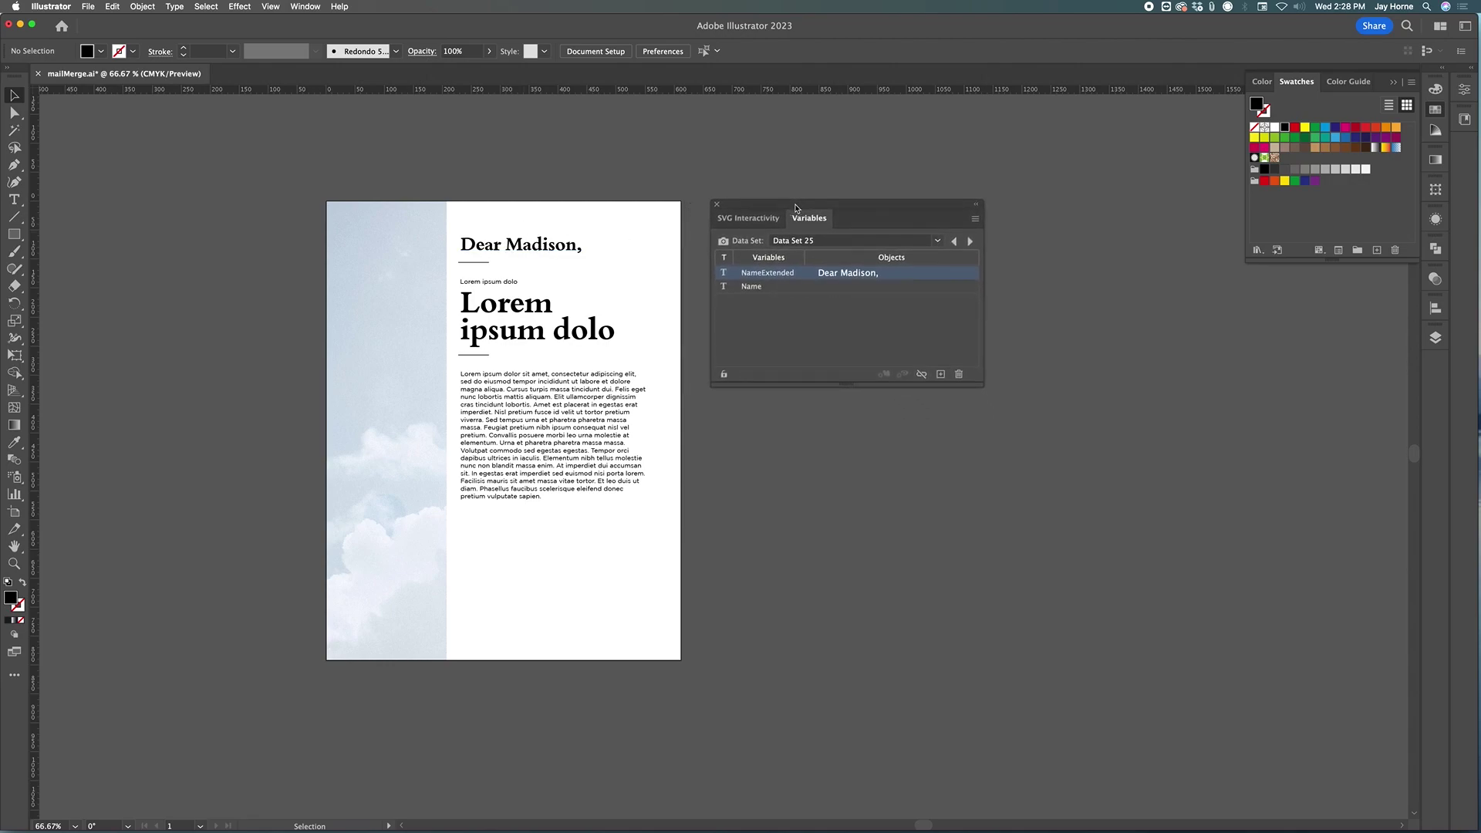
click(308, 6)
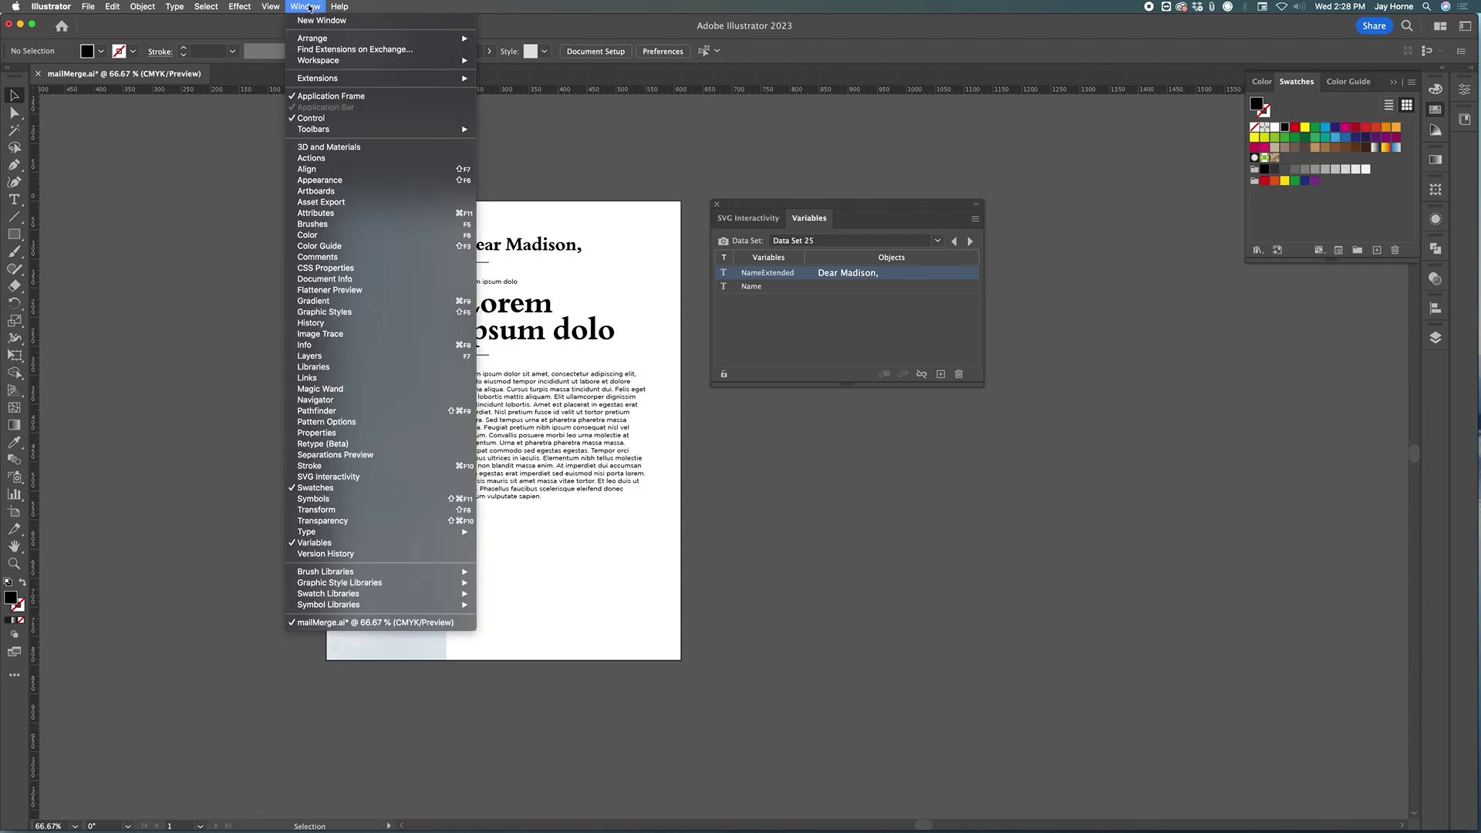
Show the Actions panel, select the Jay's Actions set, and begin a new action.
click(323, 160)
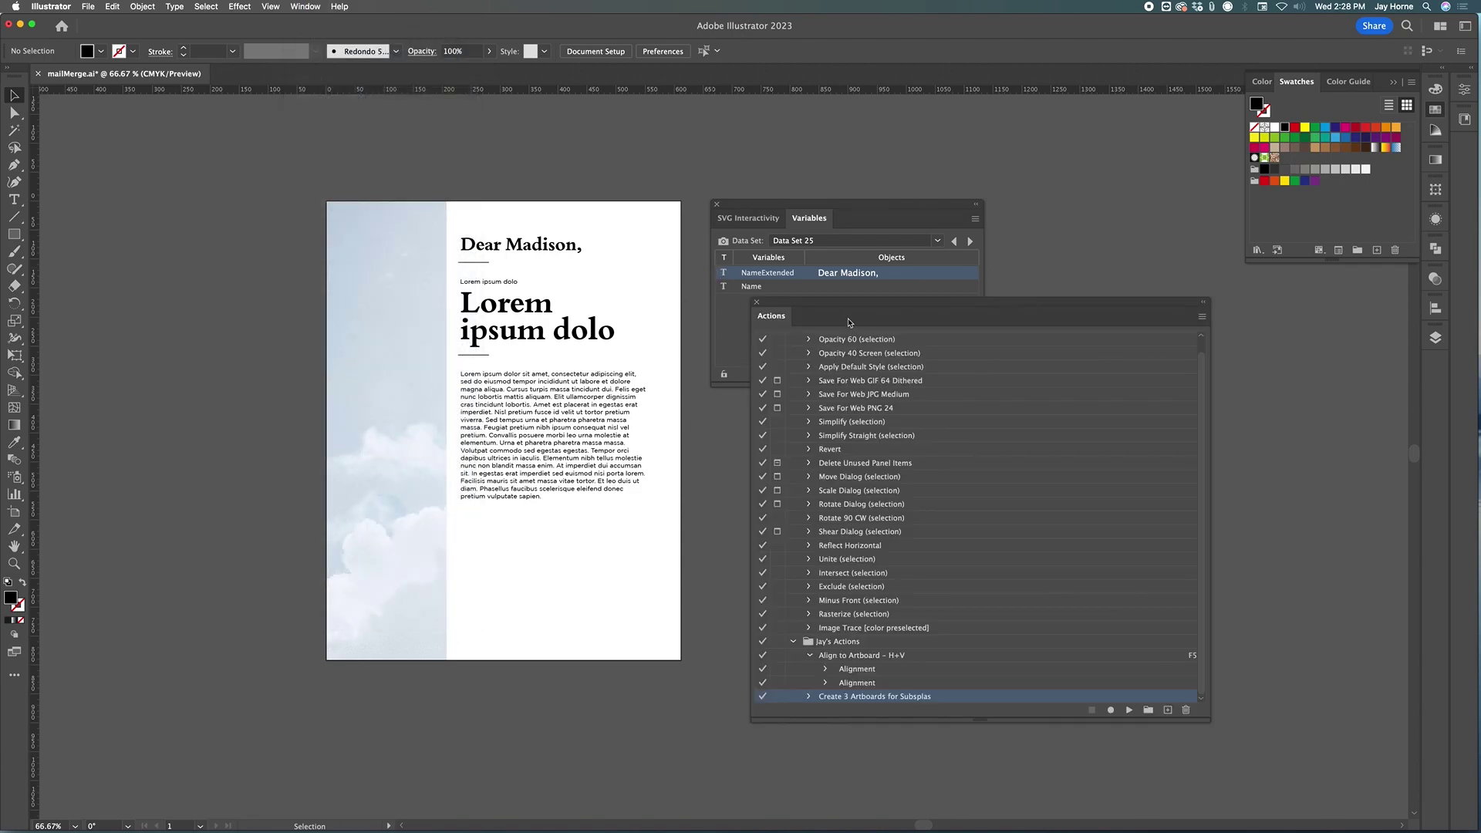
drag(844, 304, 810, 397)
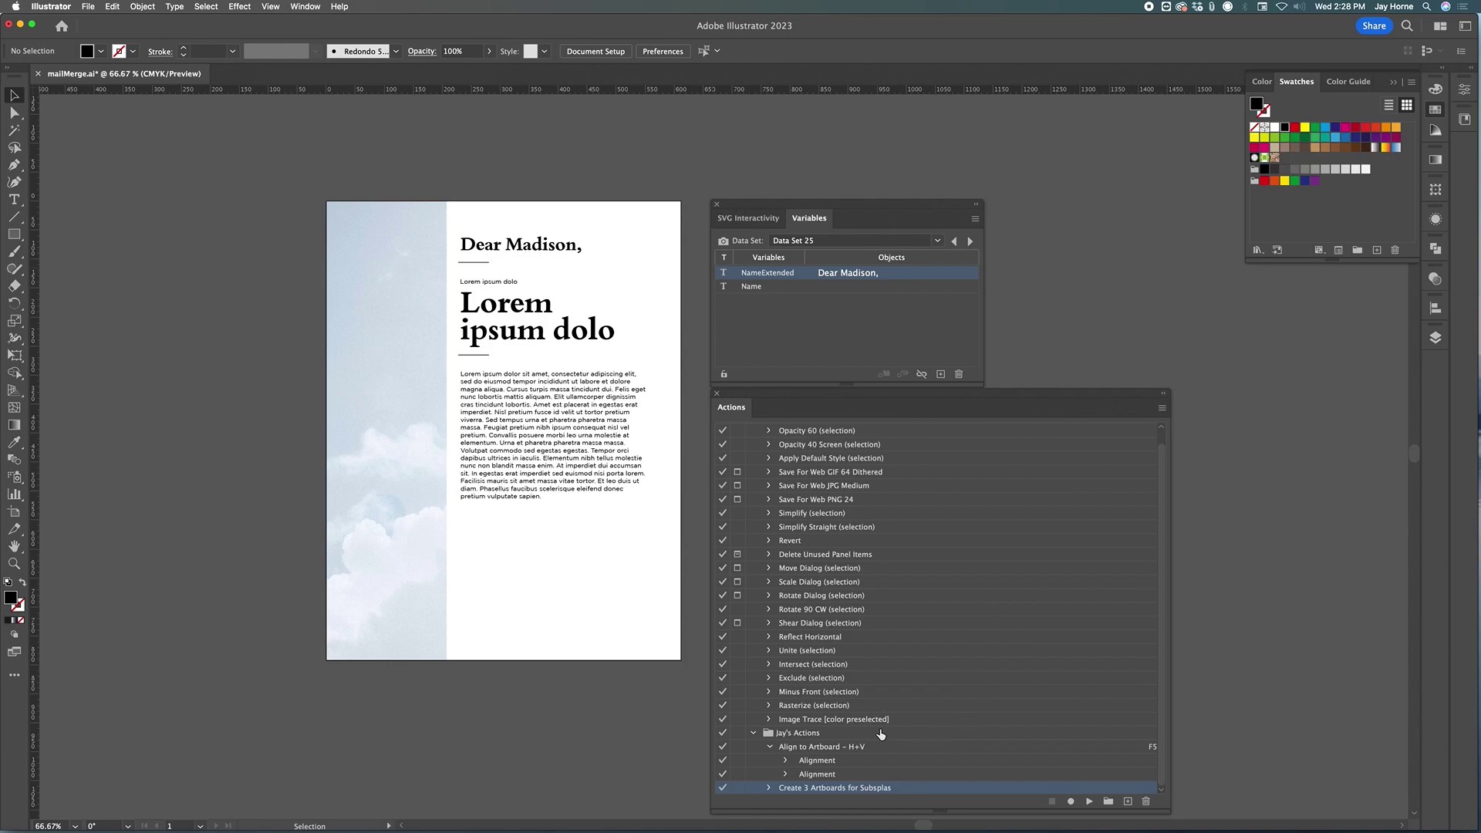
click(850, 734)
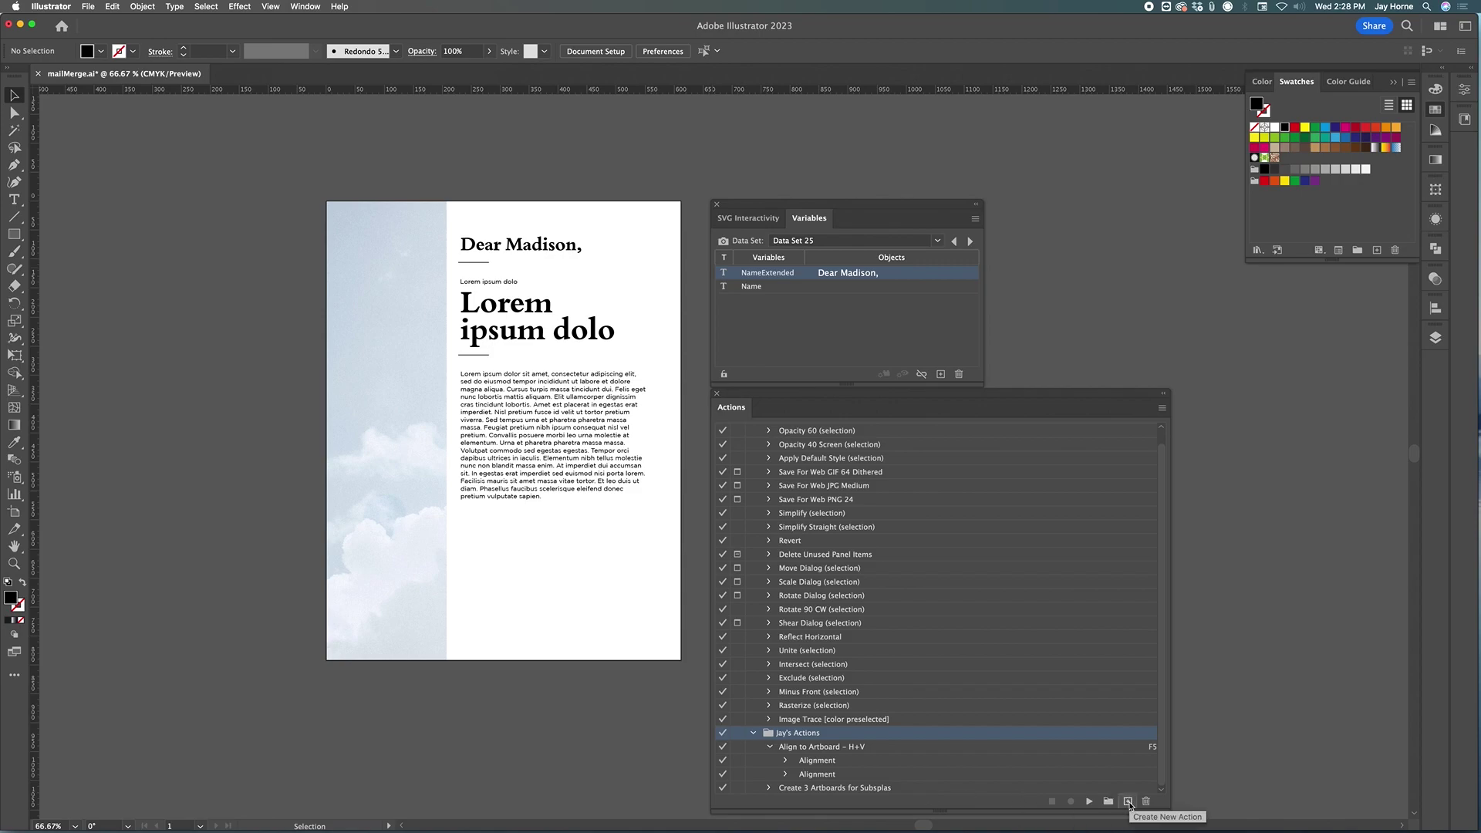
click(1127, 802)
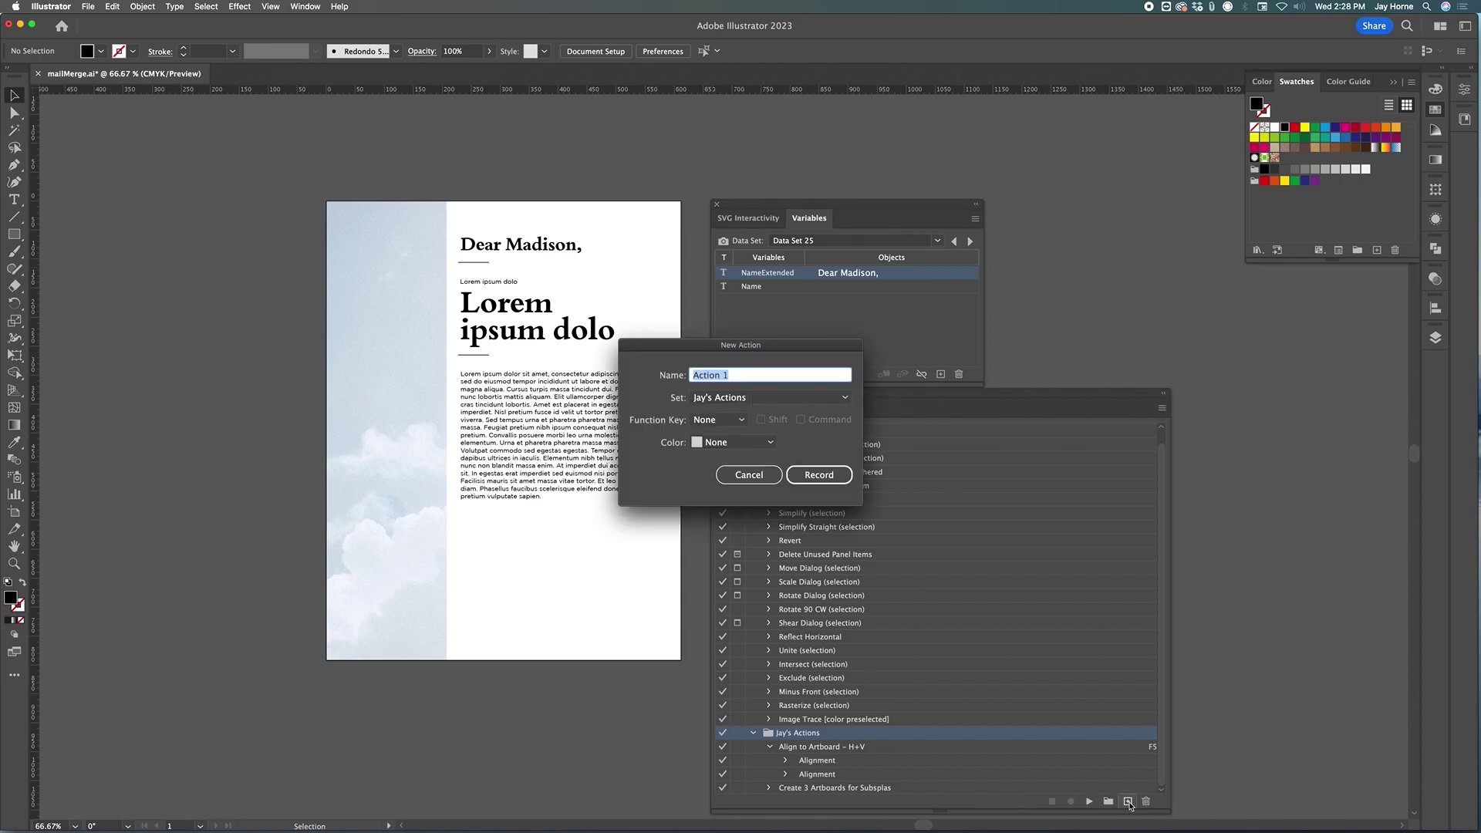
Name the new action 'Save a copy as a PDF' and start recording it.
text(Save a copy as a PDF)
click(819, 474)
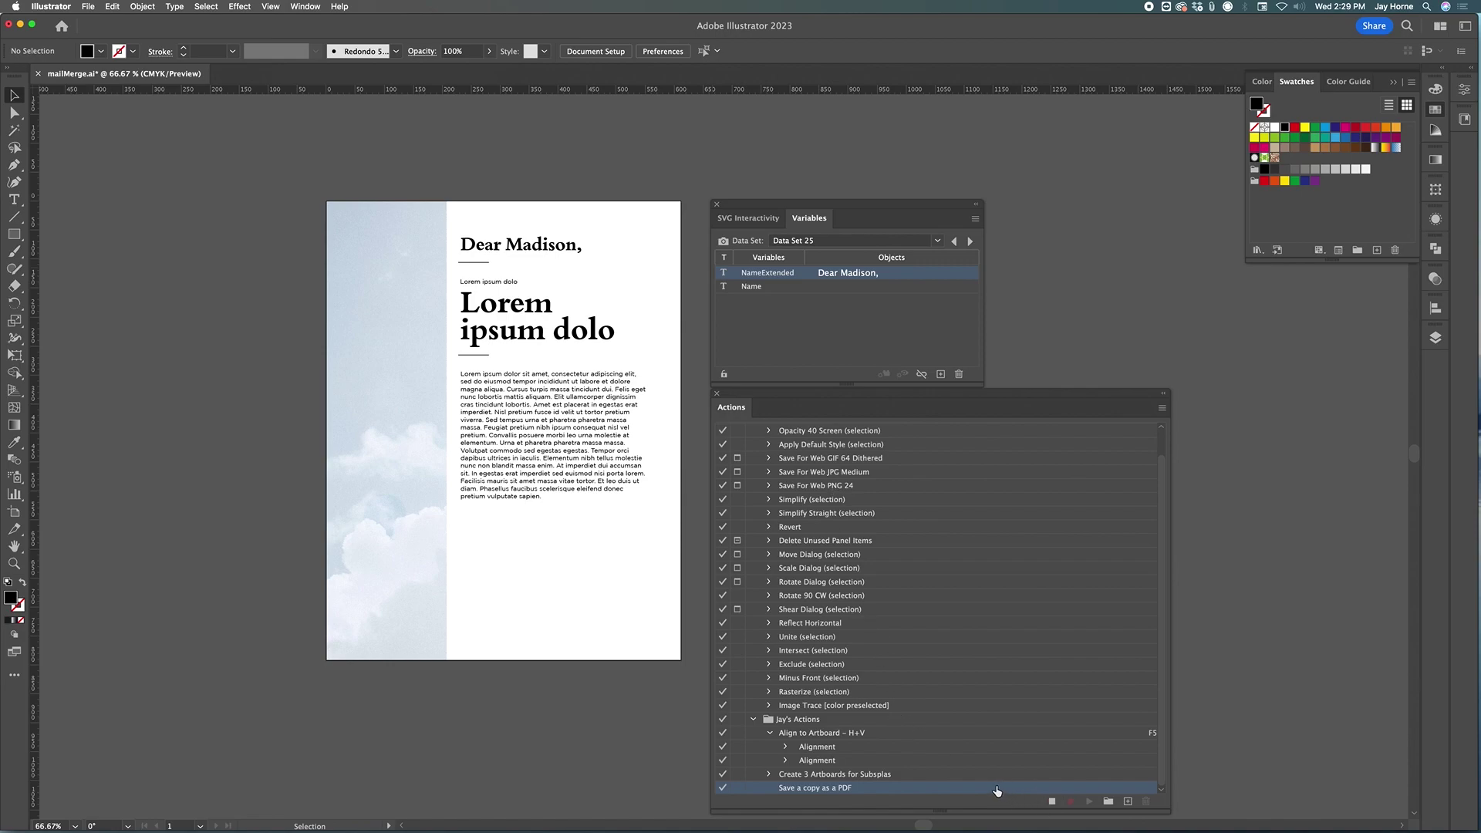
click(89, 7)
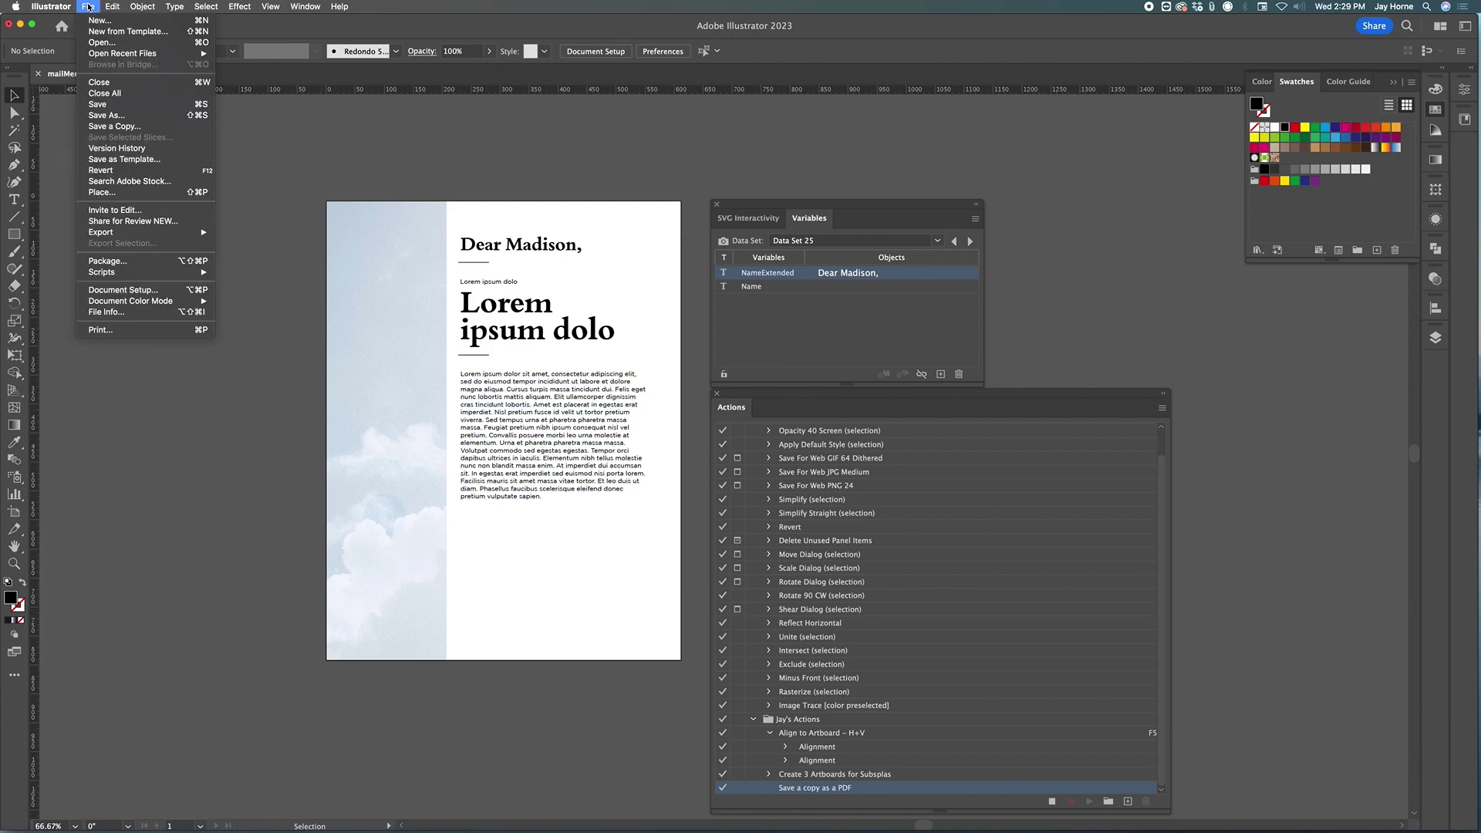
Save a copy into the MailMerge folder, creating a new folder named My Doc there.
click(138, 129)
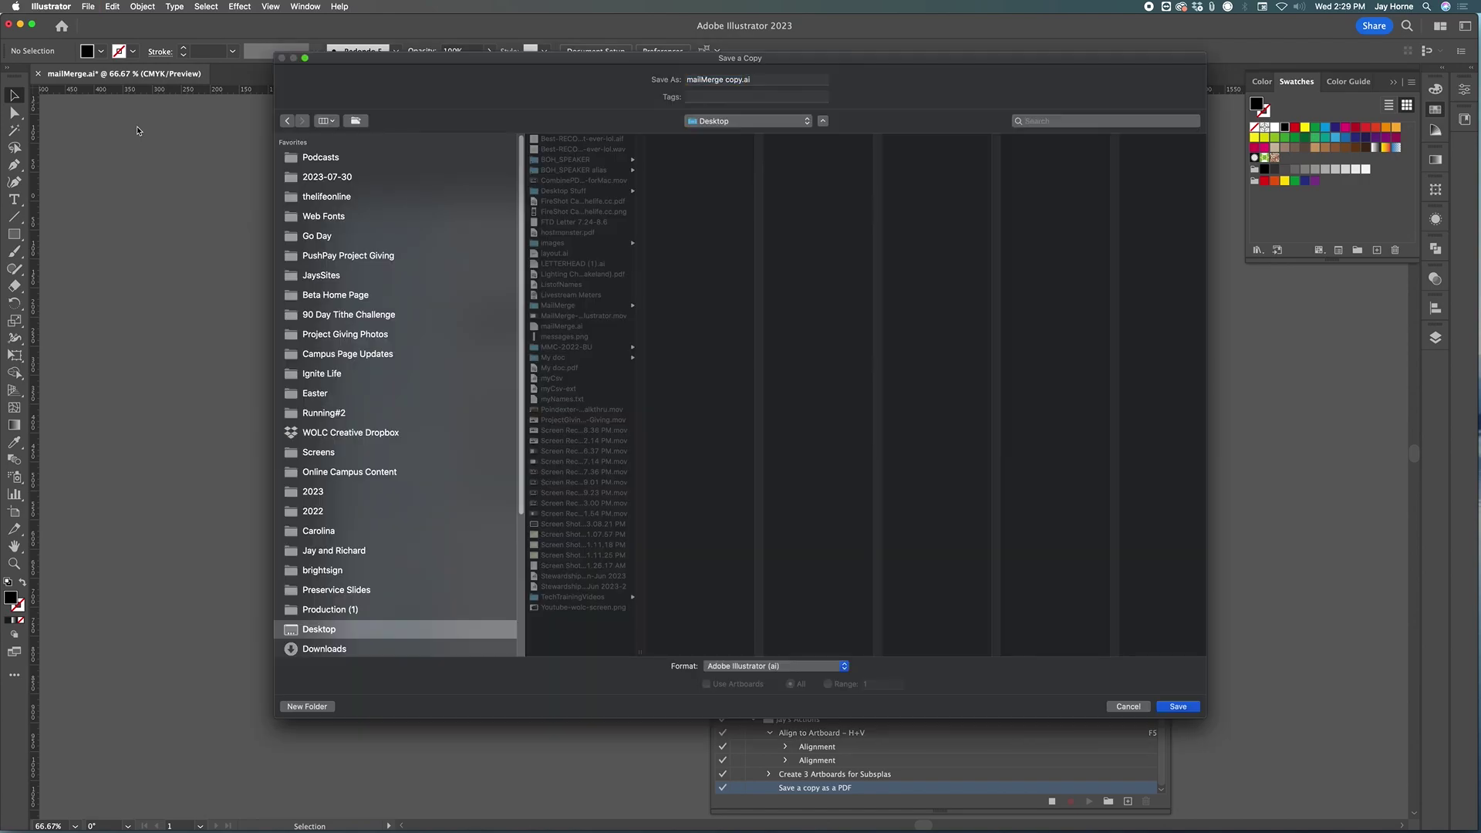
scroll(461, 486, down, 2)
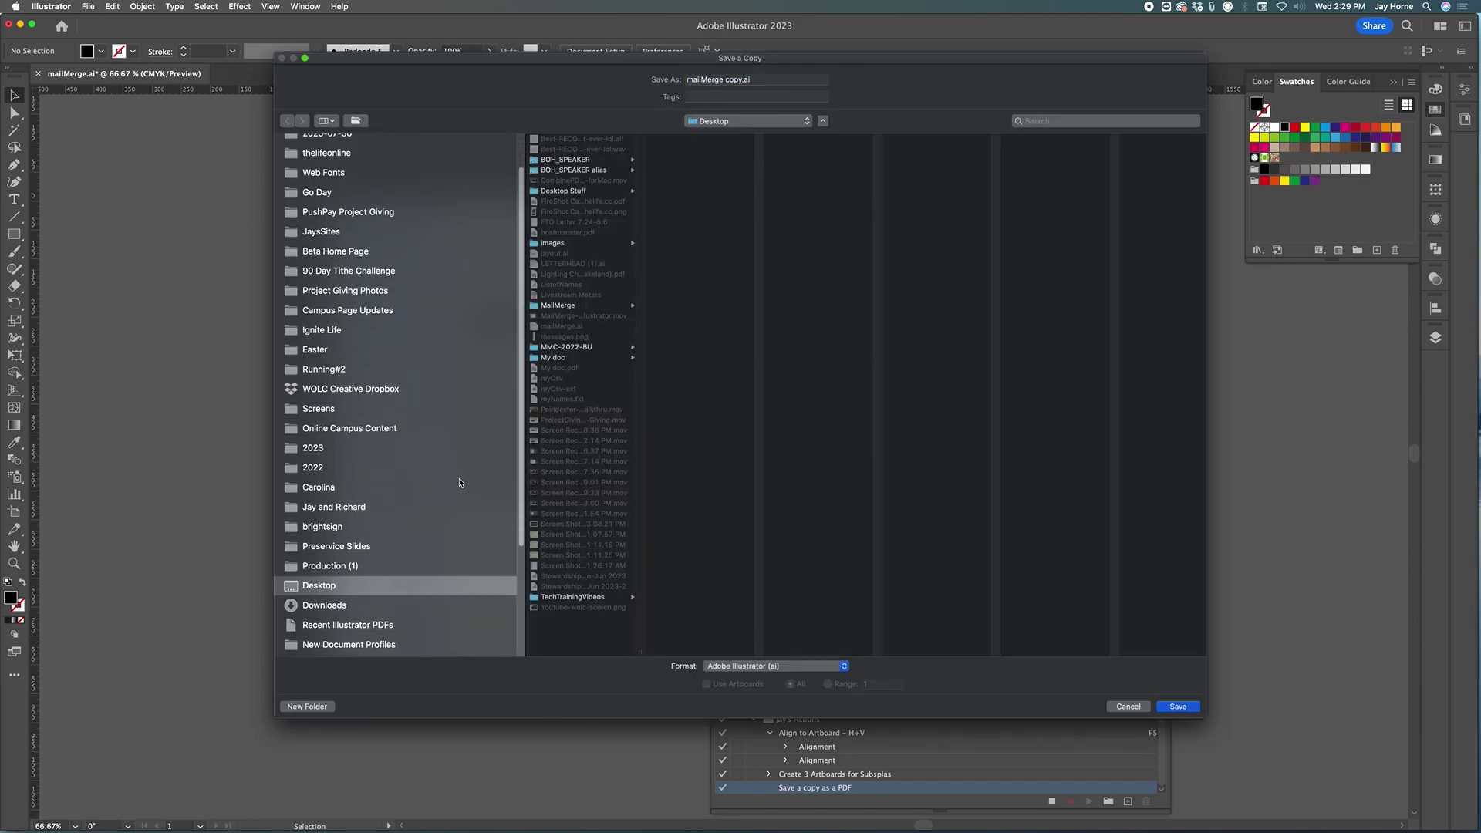
scroll(417, 475, up, 1)
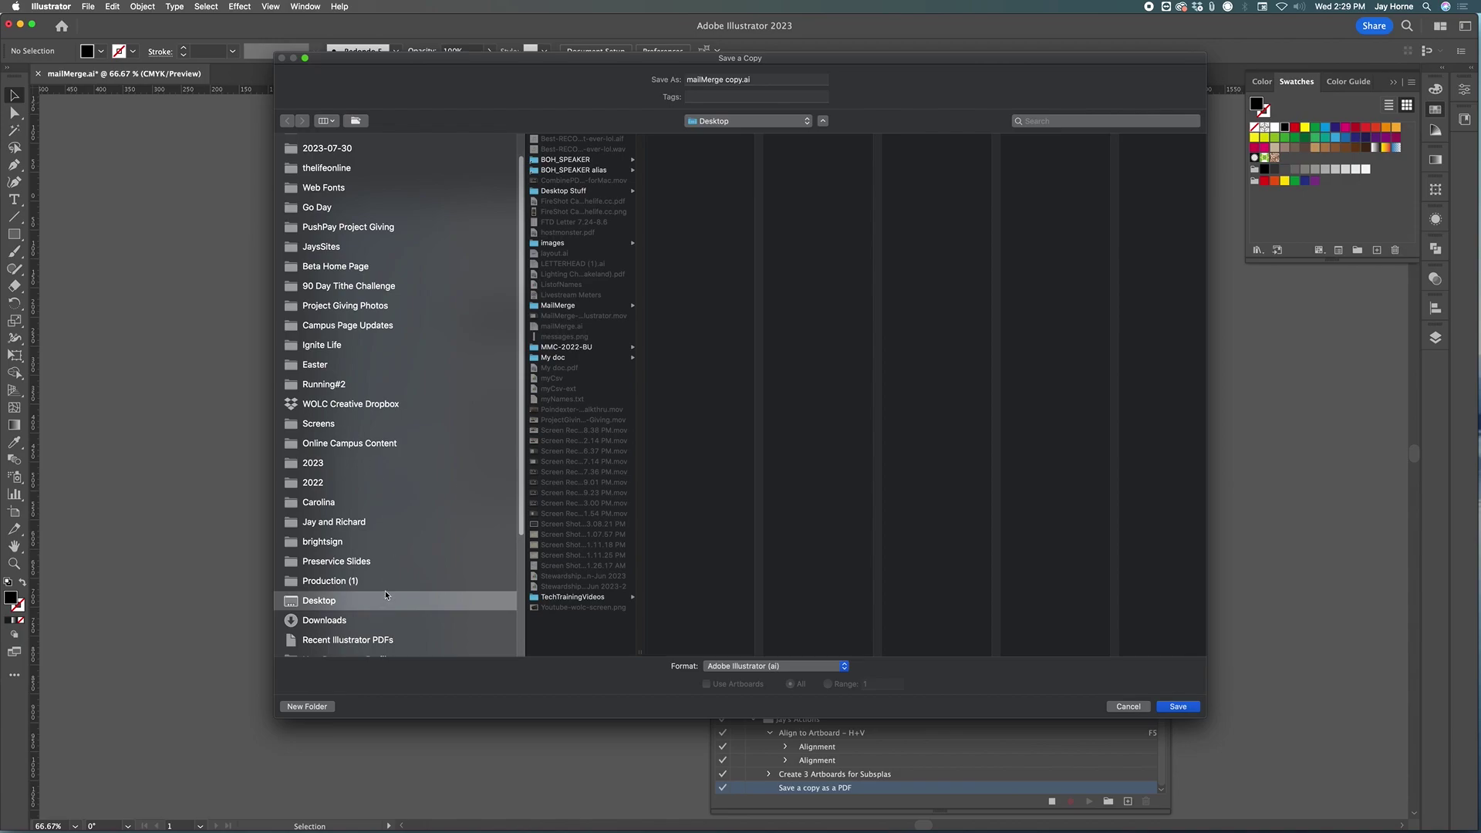
click(582, 306)
key(super+shift+n)
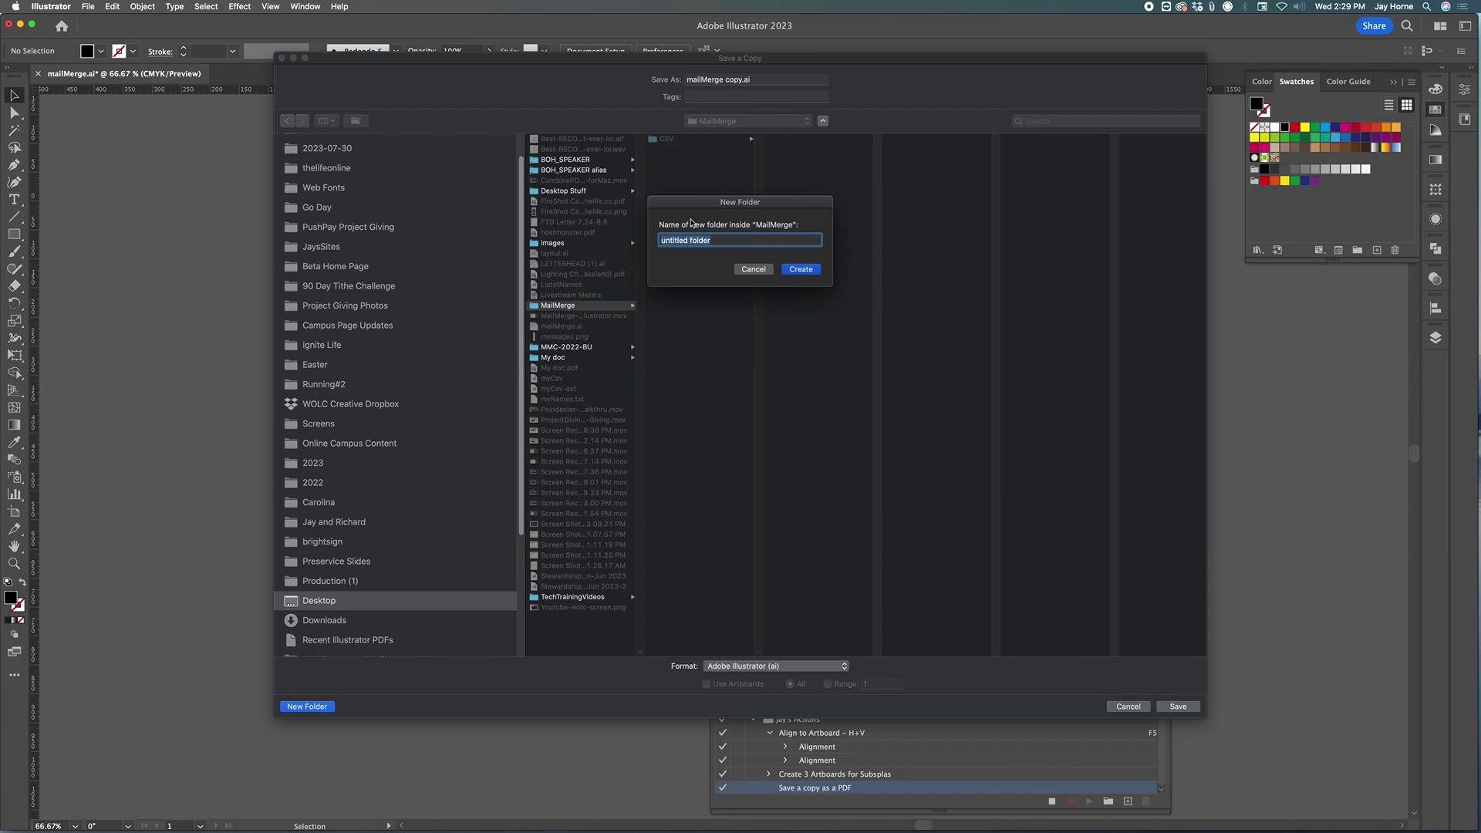
text(My Doc)
click(806, 272)
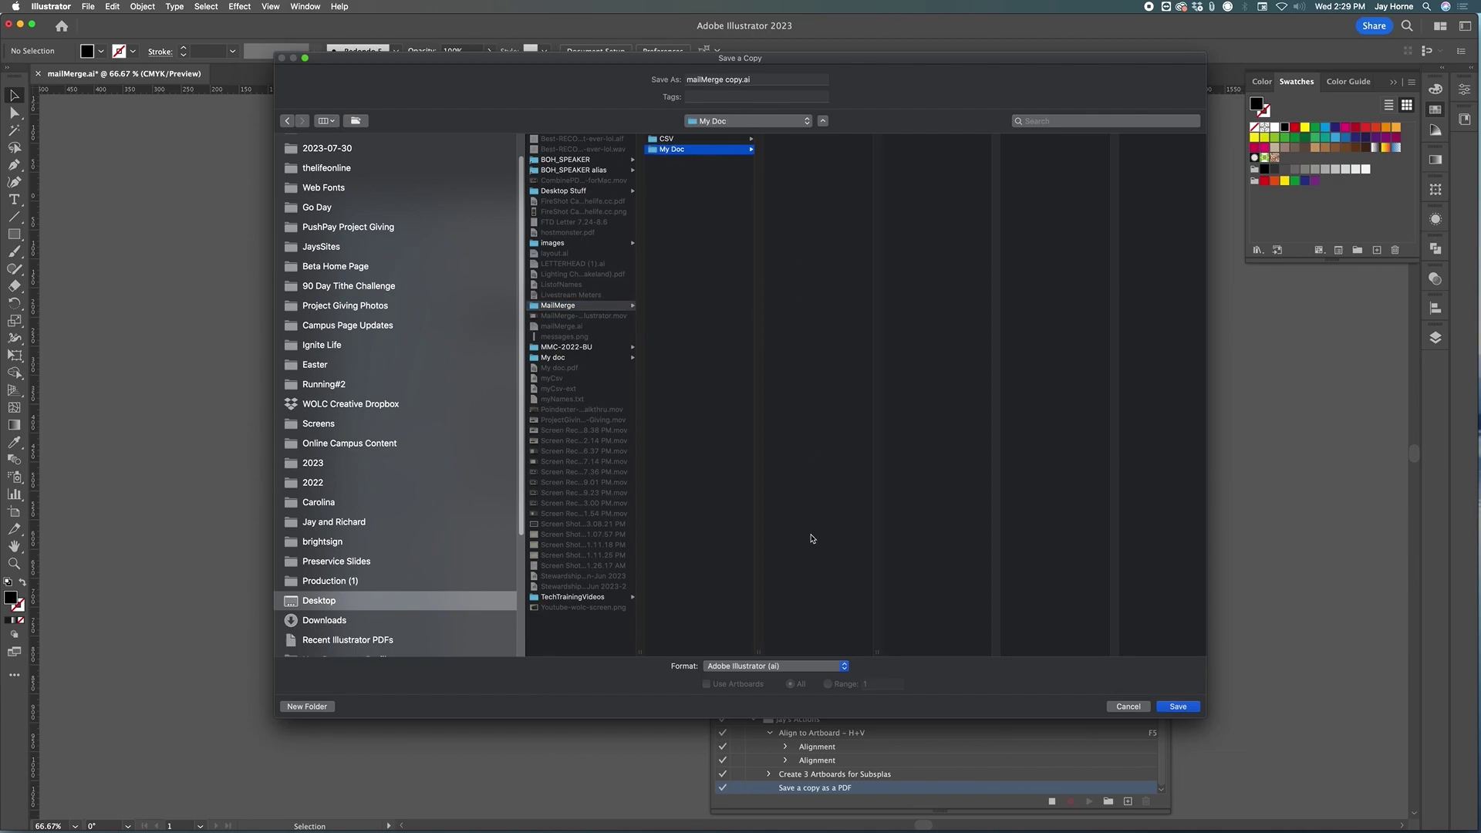
Save the copy in My Doc as PDF with the Hederman Printers (bleed) preset.
click(794, 668)
click(789, 704)
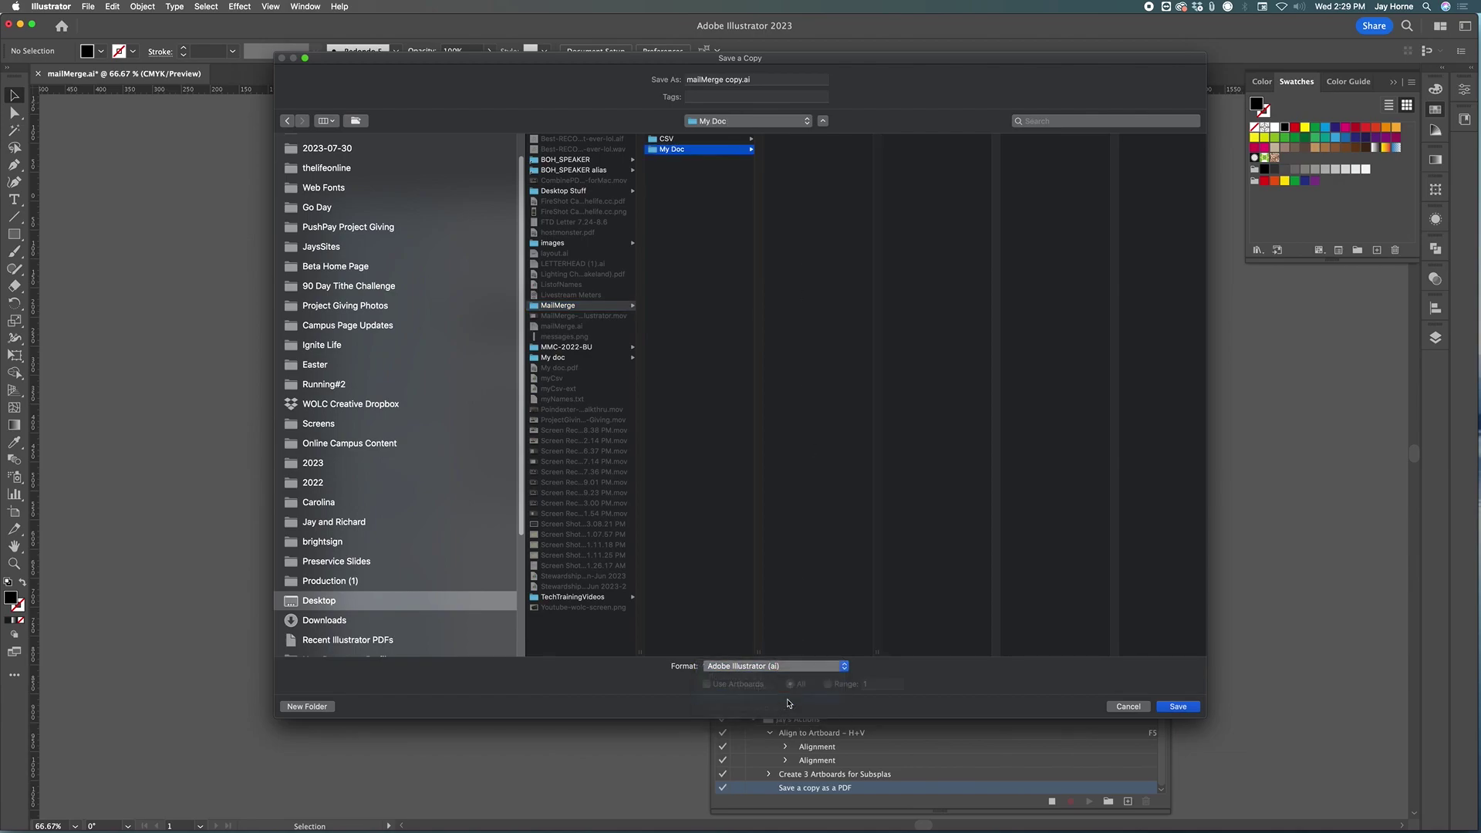
click(1178, 706)
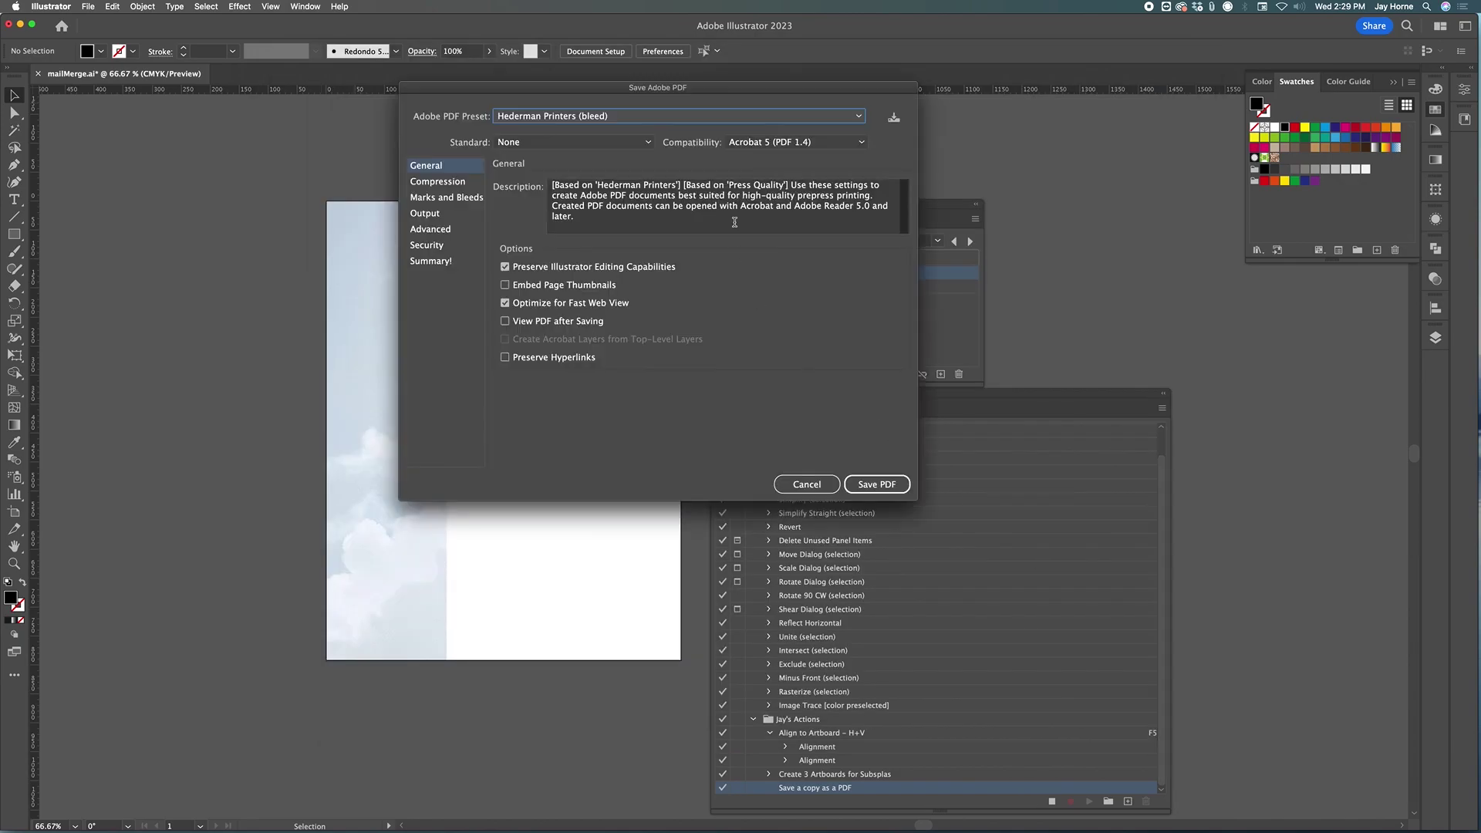
click(652, 117)
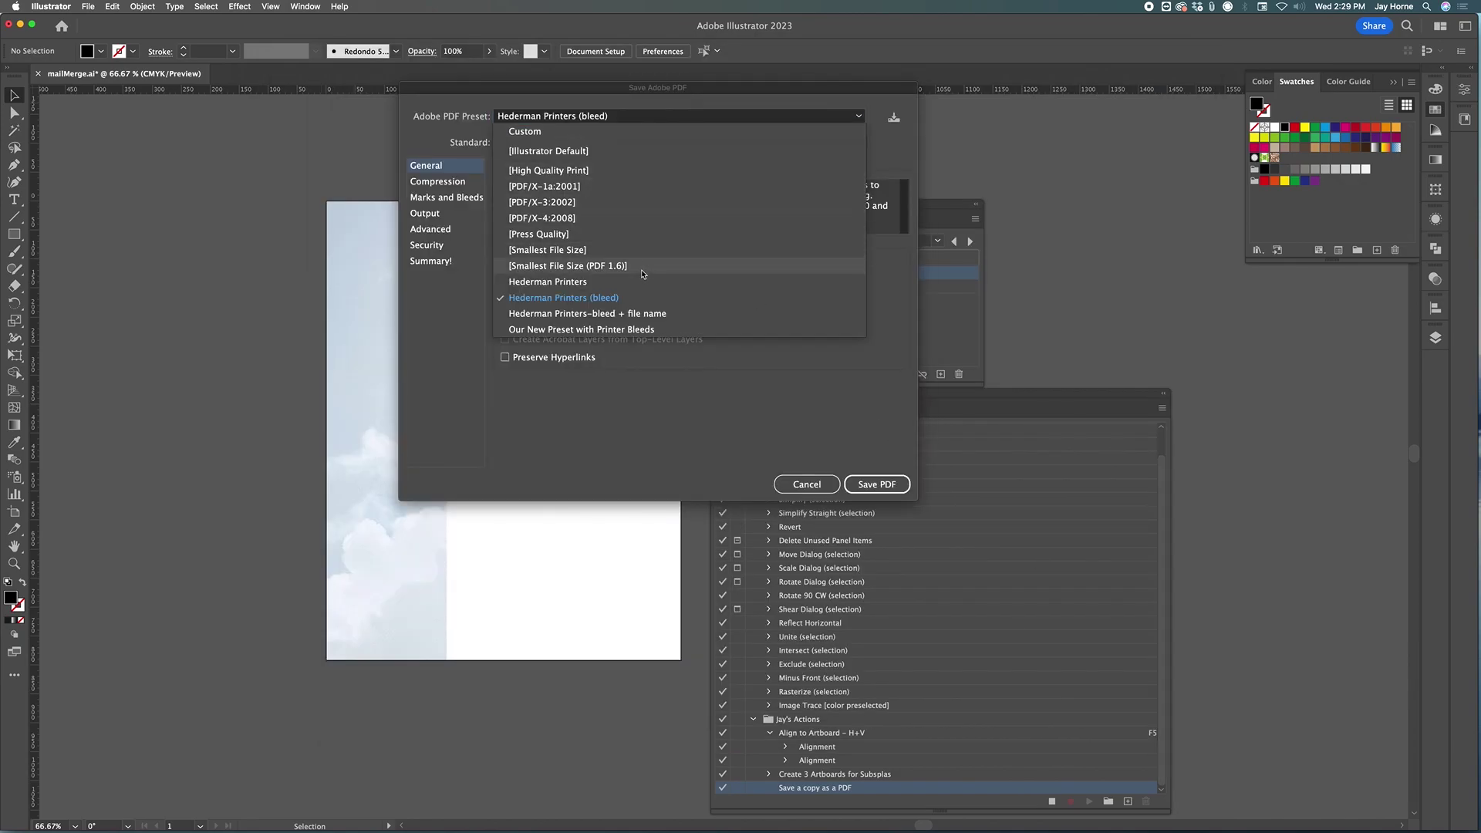
click(613, 301)
click(873, 486)
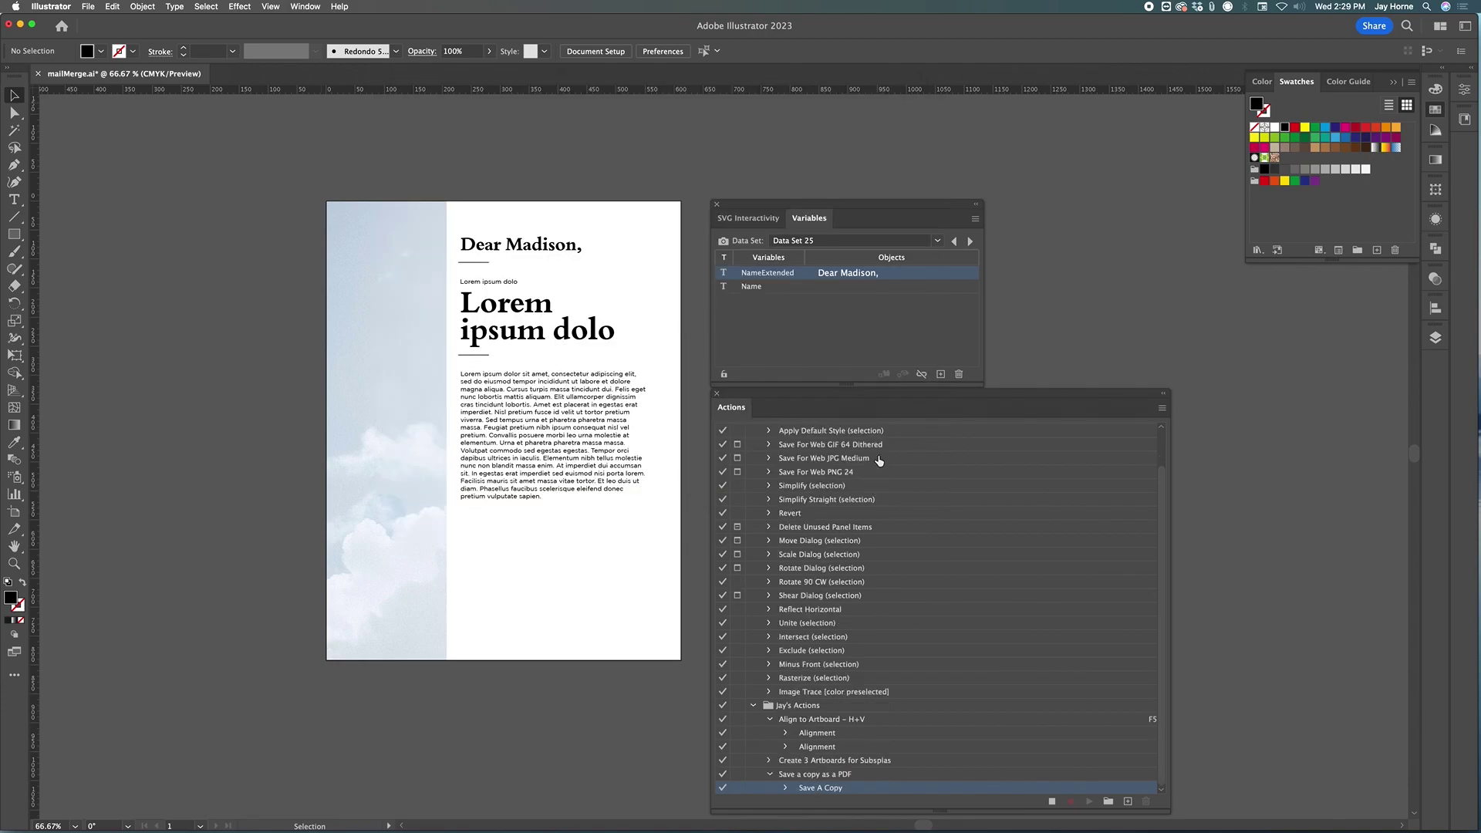
Stop recording the action and open Batch from the Actions panel menu.
click(1053, 802)
click(1163, 409)
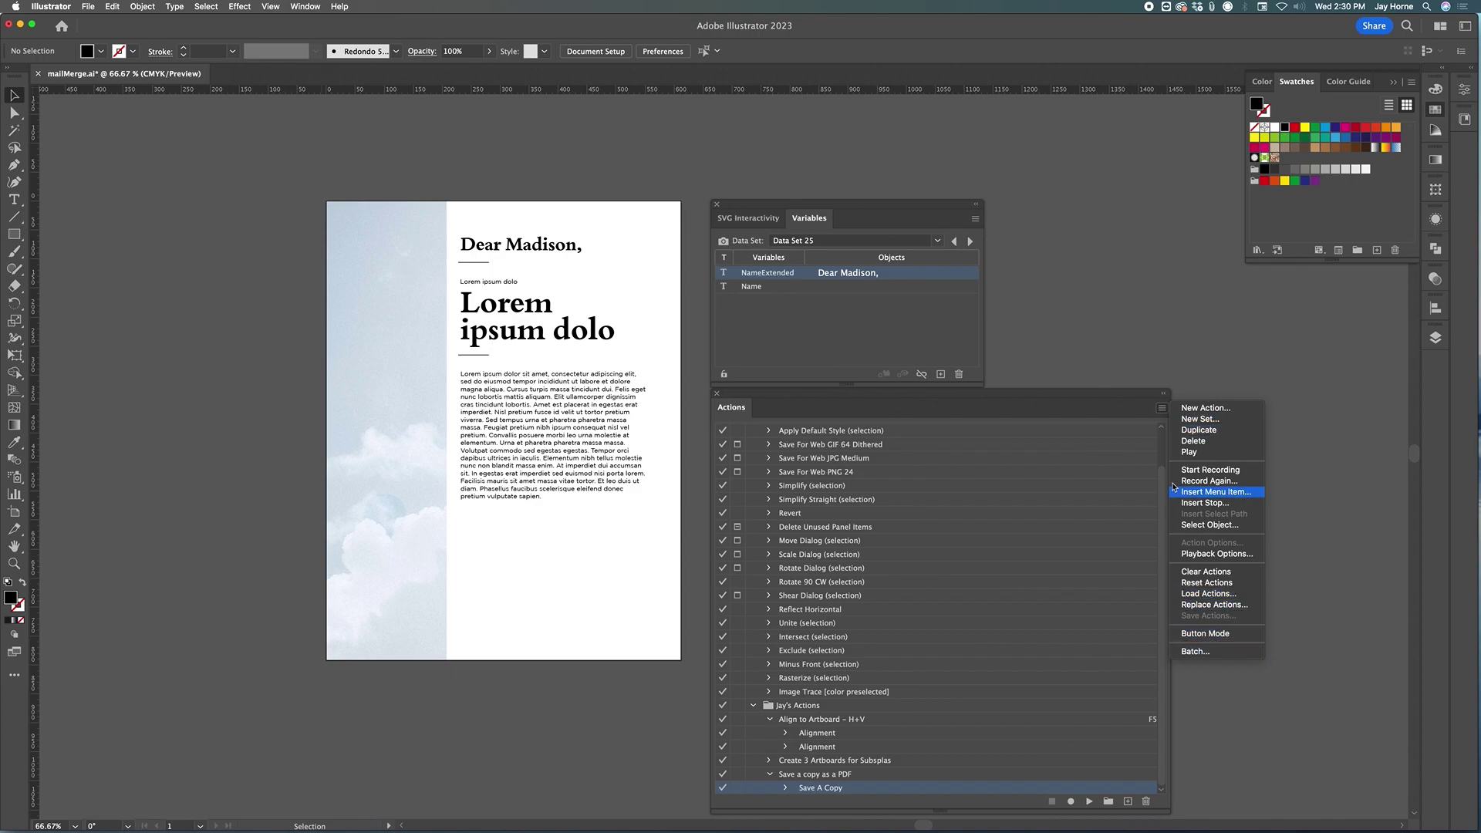
click(1162, 409)
click(1163, 409)
click(1198, 658)
Set the batch Action to Save a copy as a PDF and Source to Data Sets.
drag(464, 212, 1161, 260)
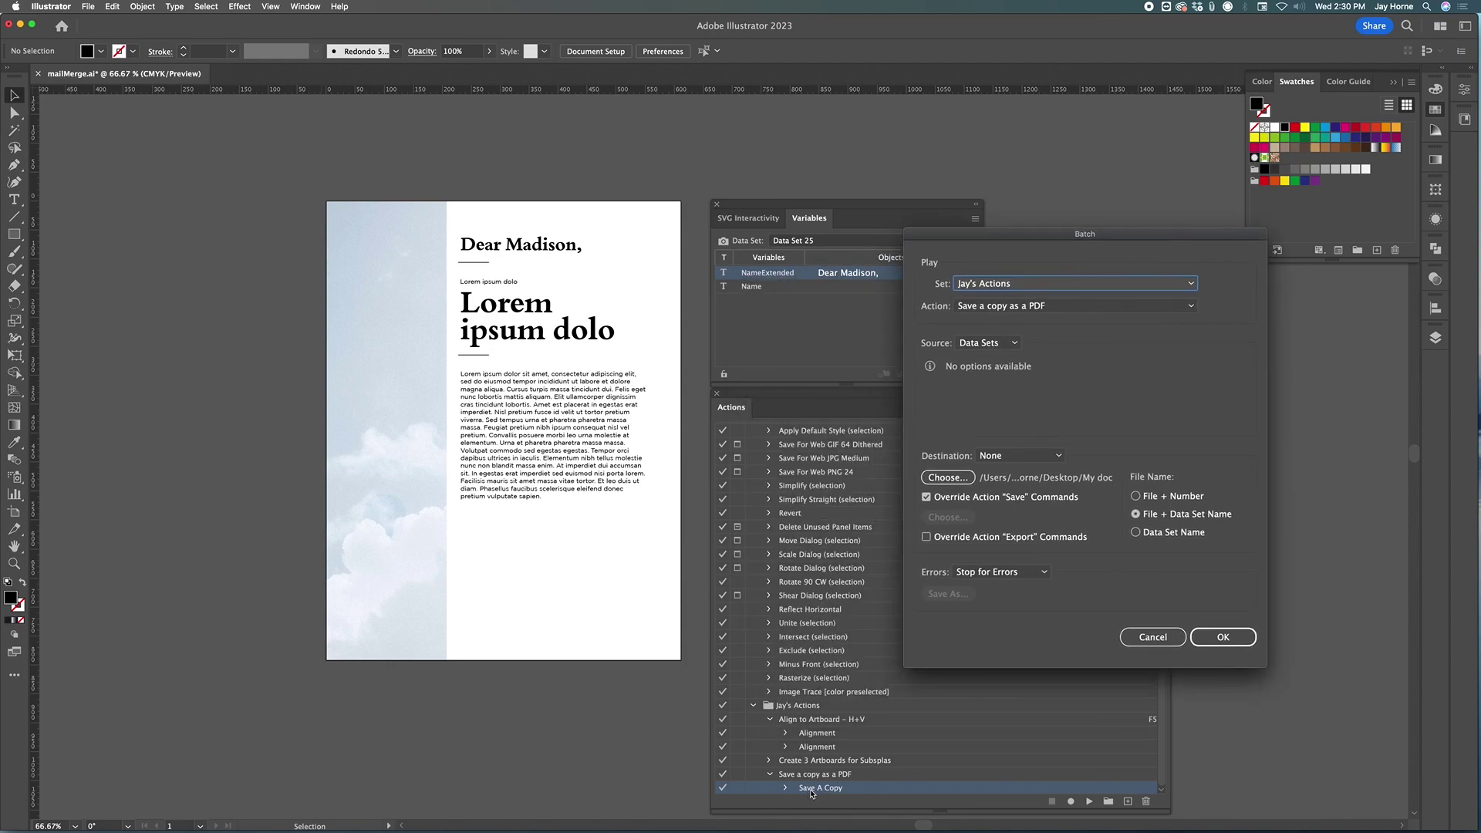
click(1049, 307)
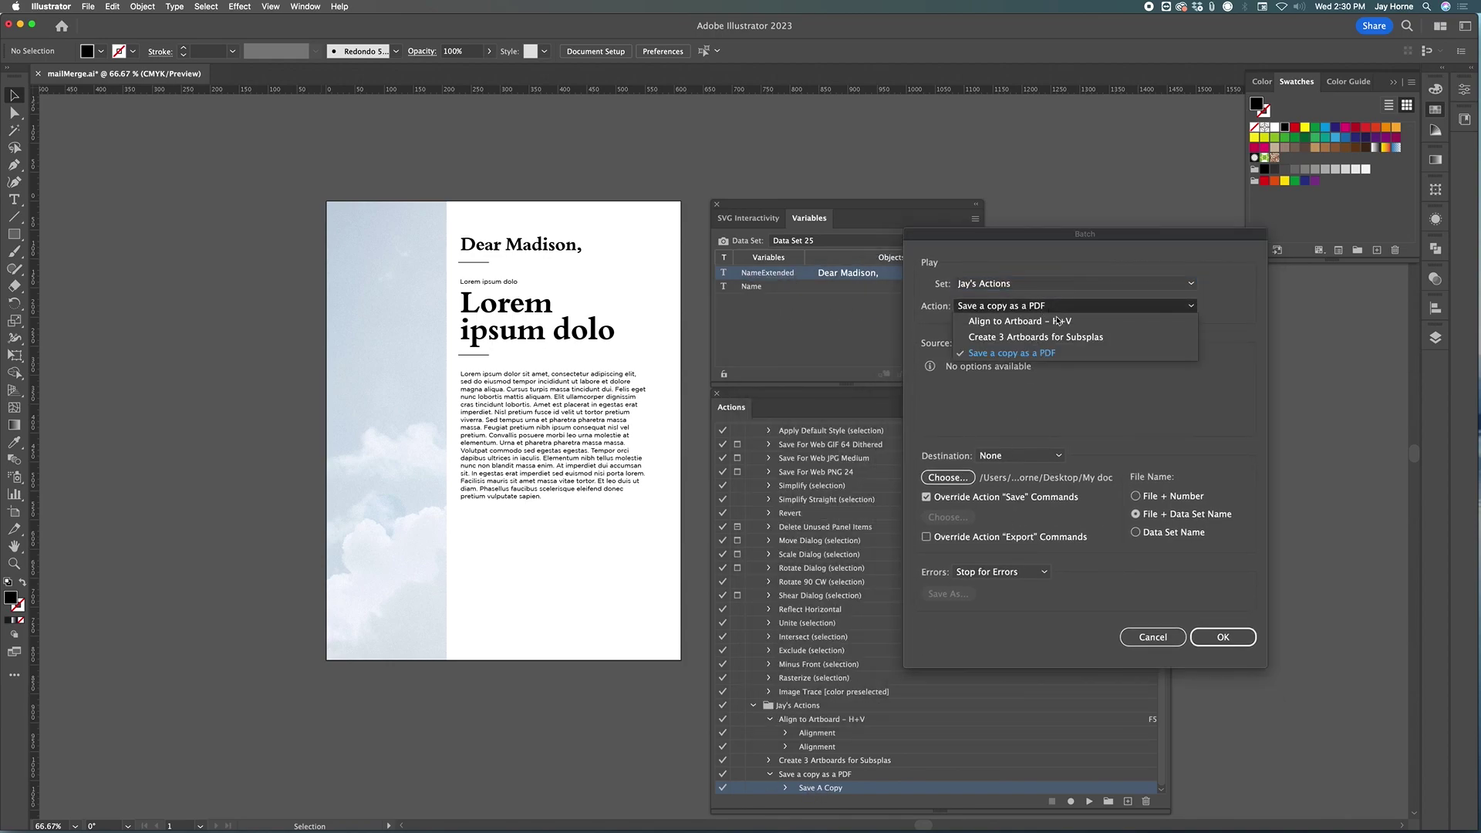
click(1053, 360)
click(1011, 344)
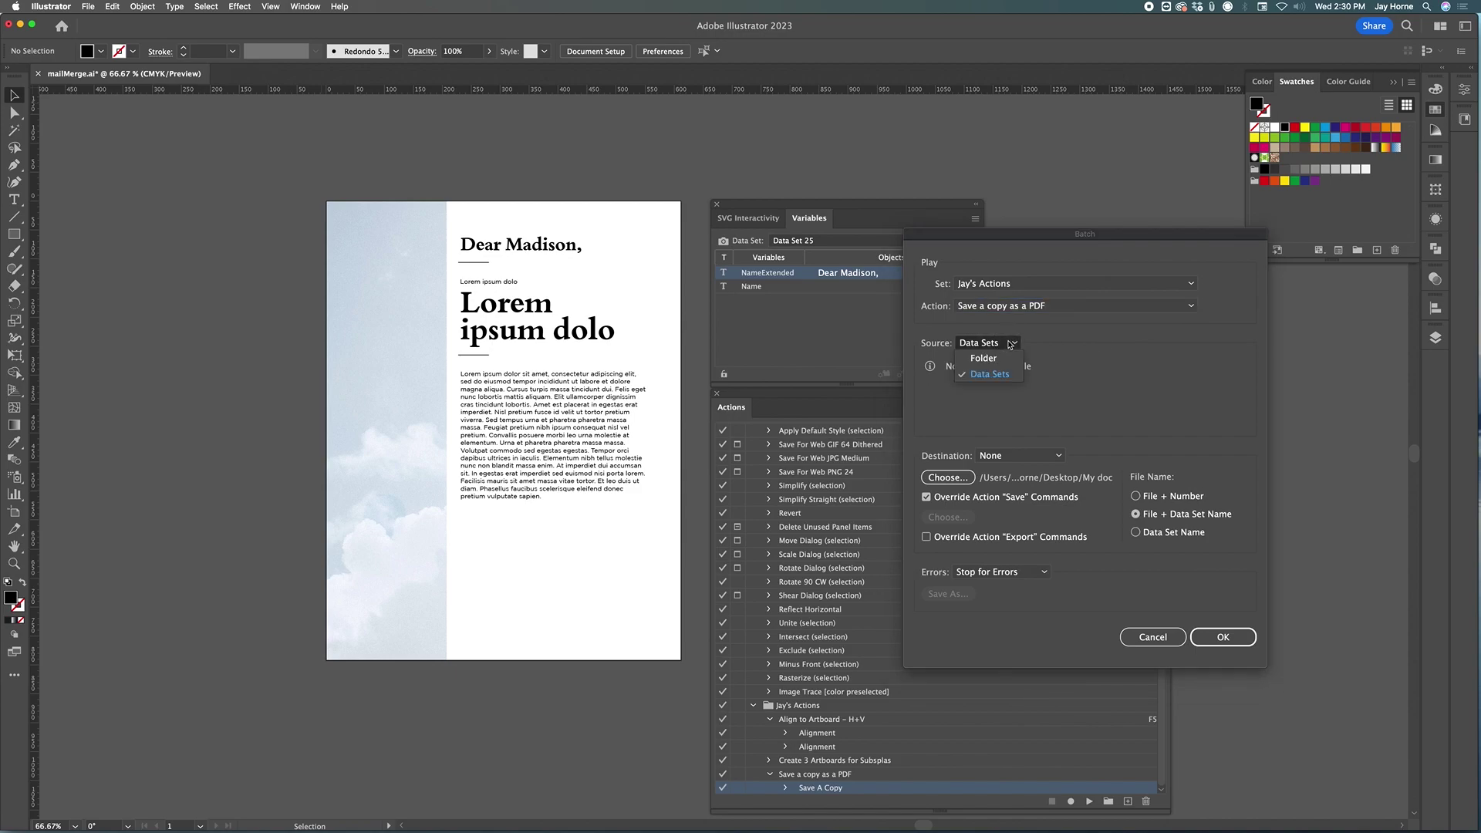
click(990, 374)
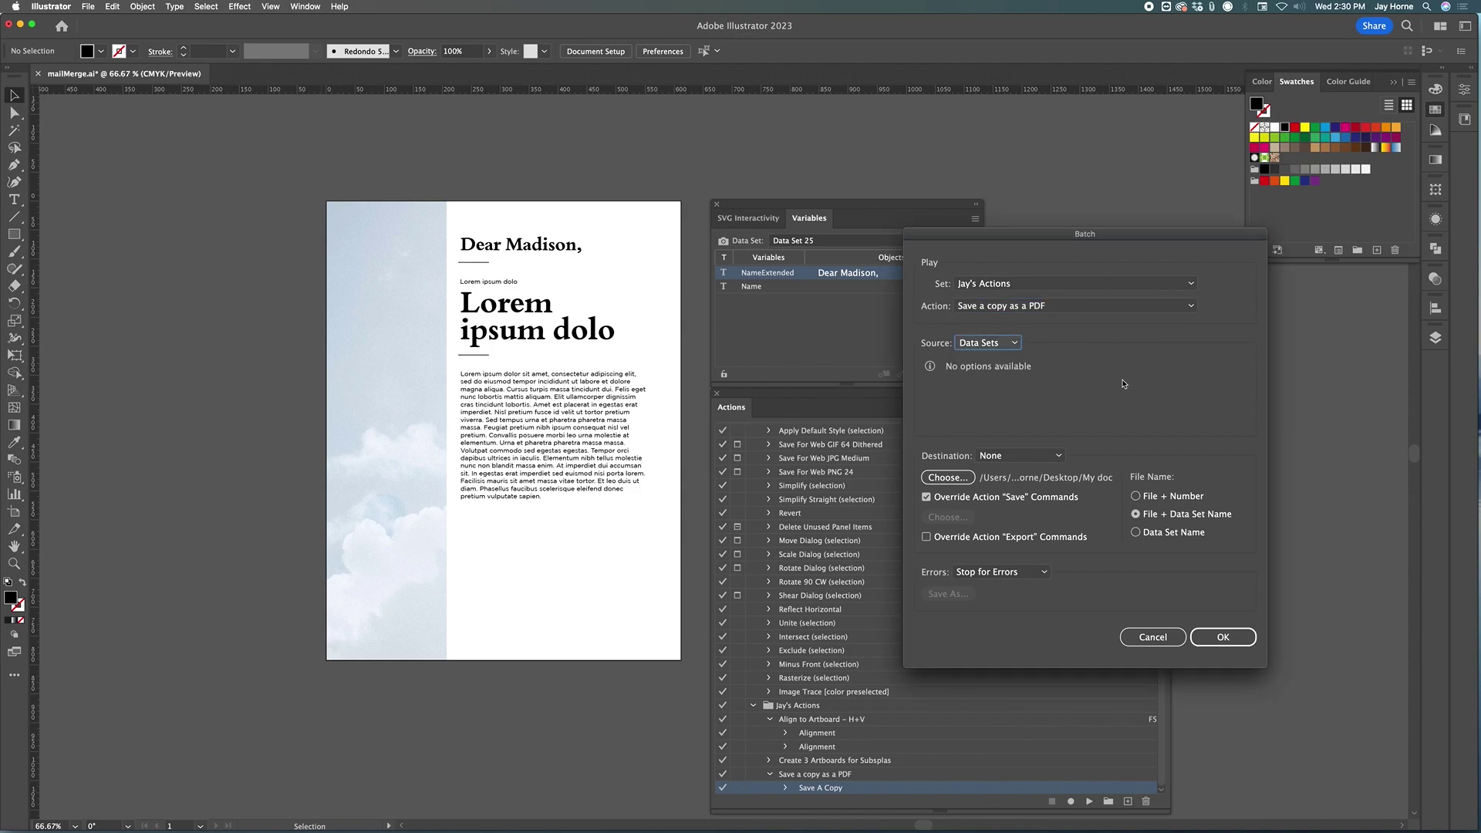
Enable Override Action "Save" Commands and begin choosing the destination folder.
click(926, 497)
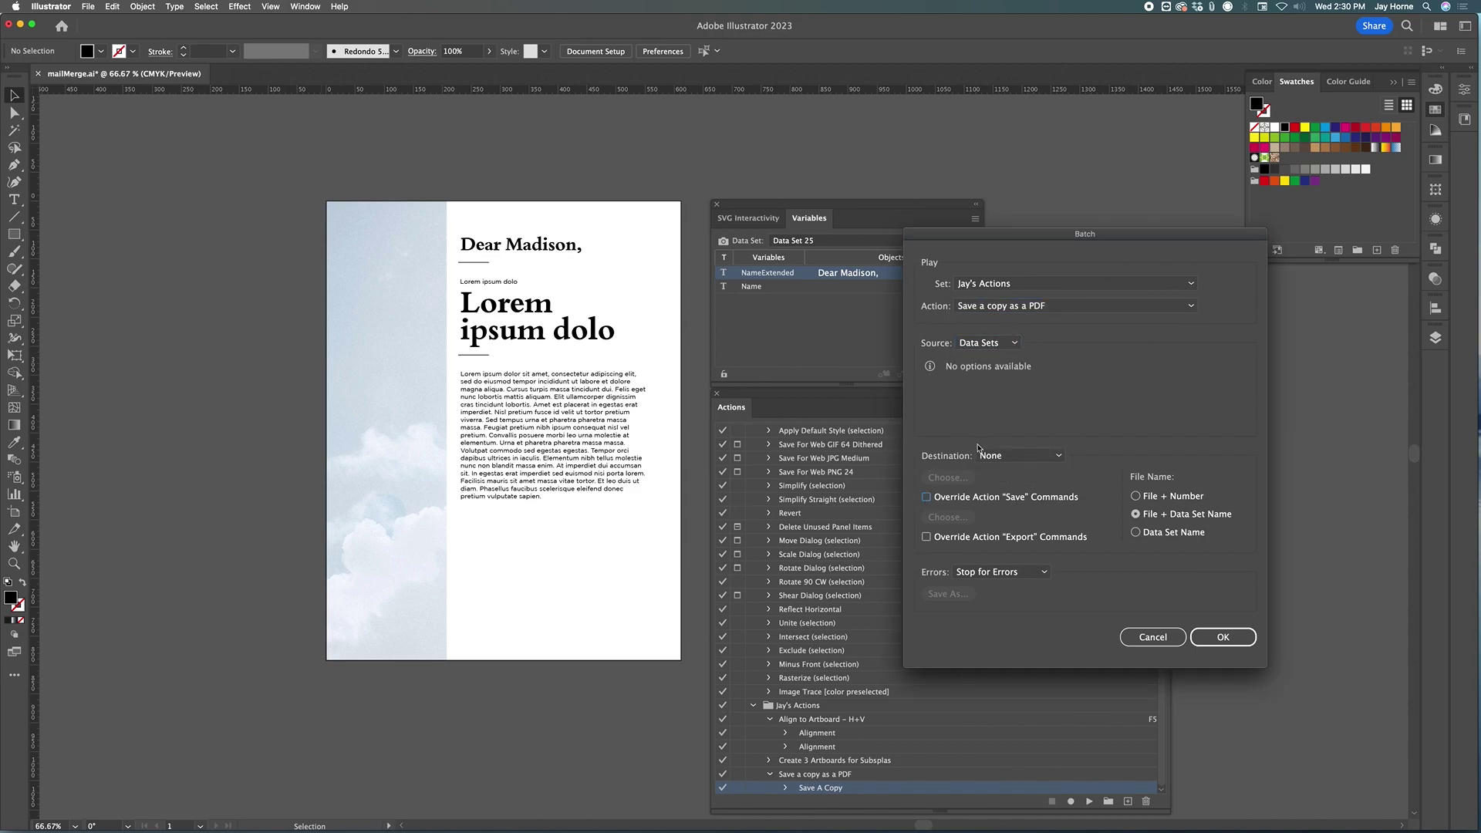
click(1005, 458)
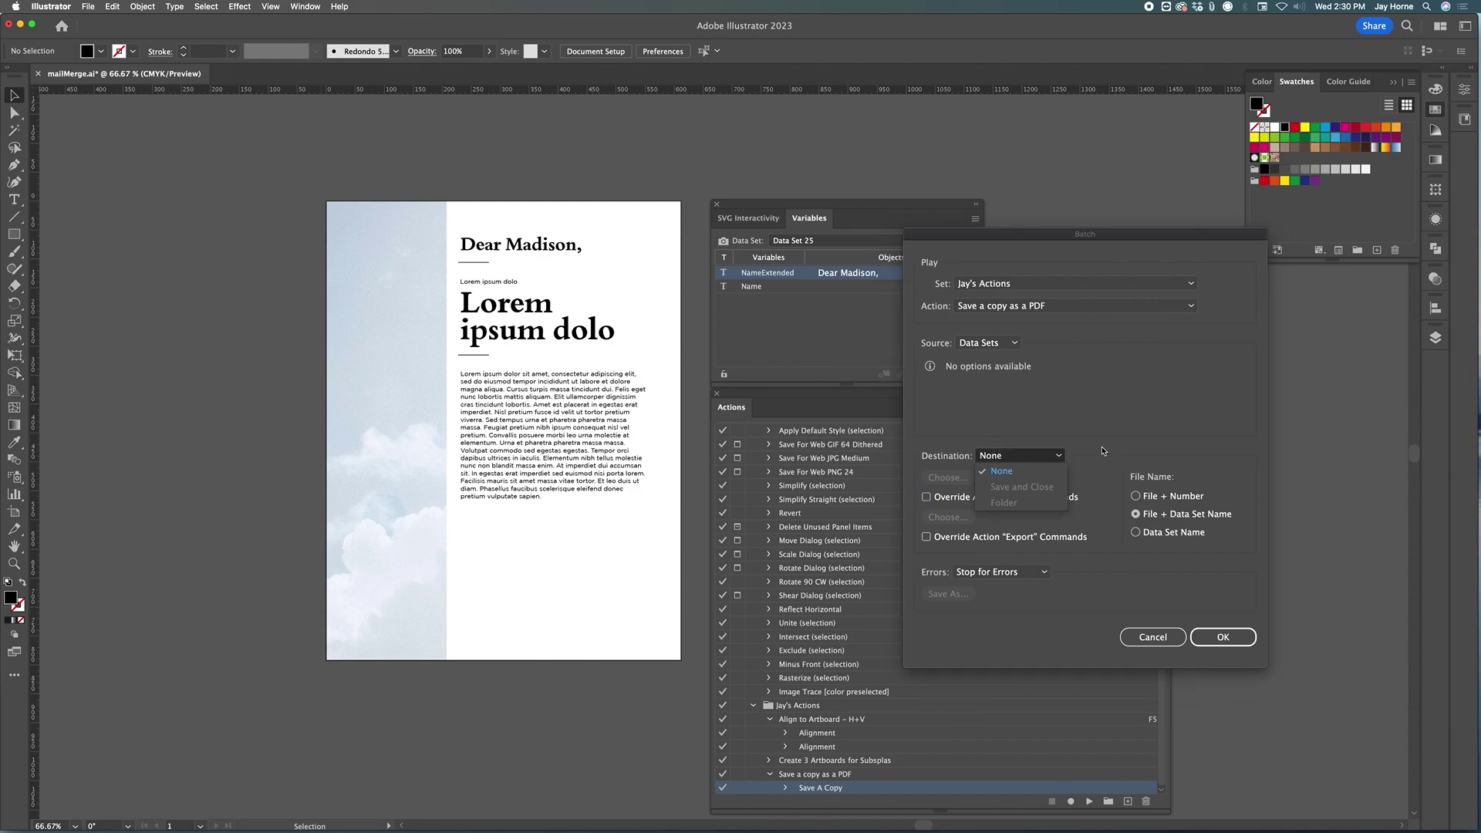
click(1035, 492)
click(926, 498)
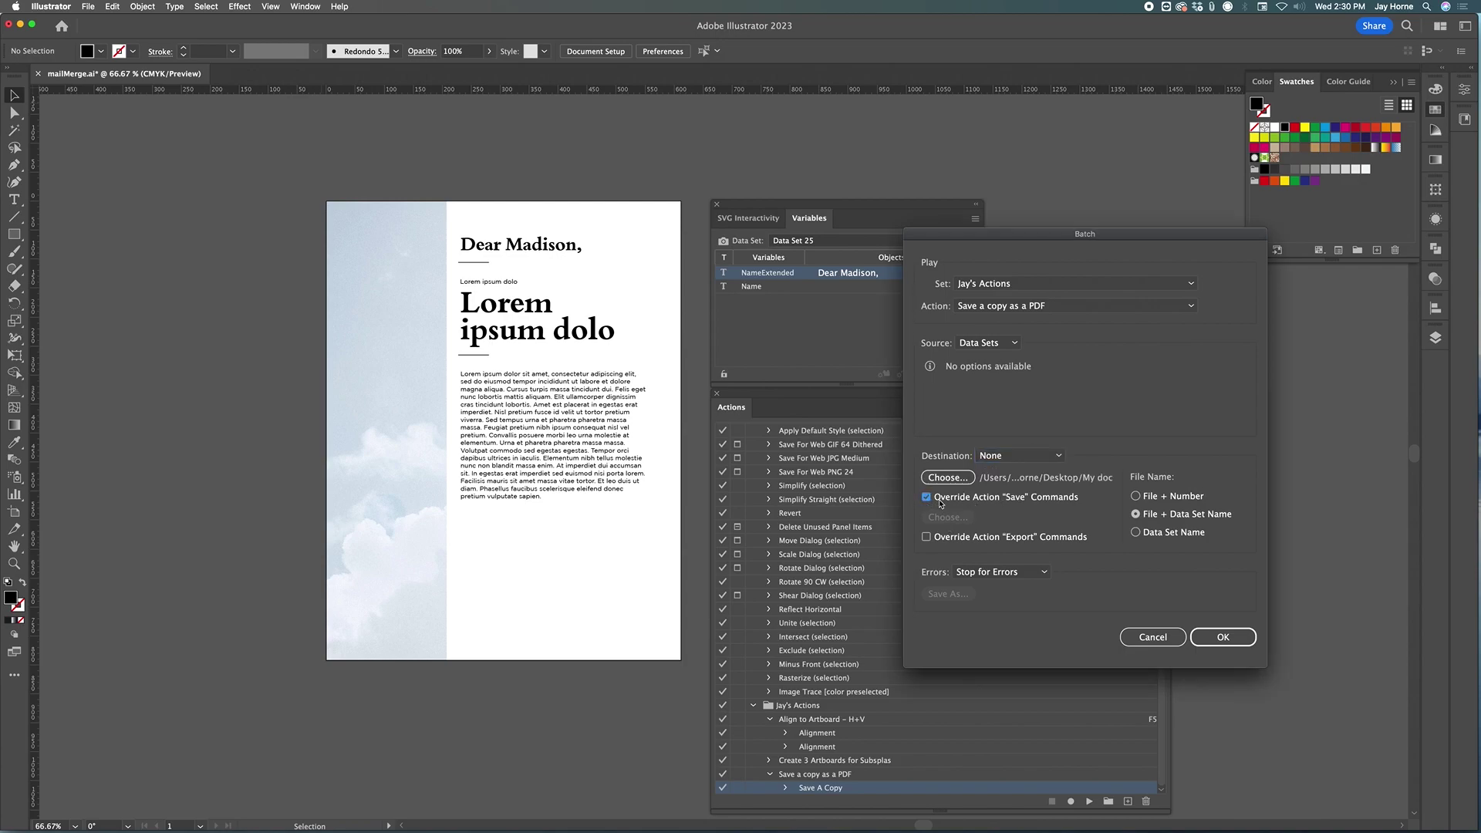
click(953, 479)
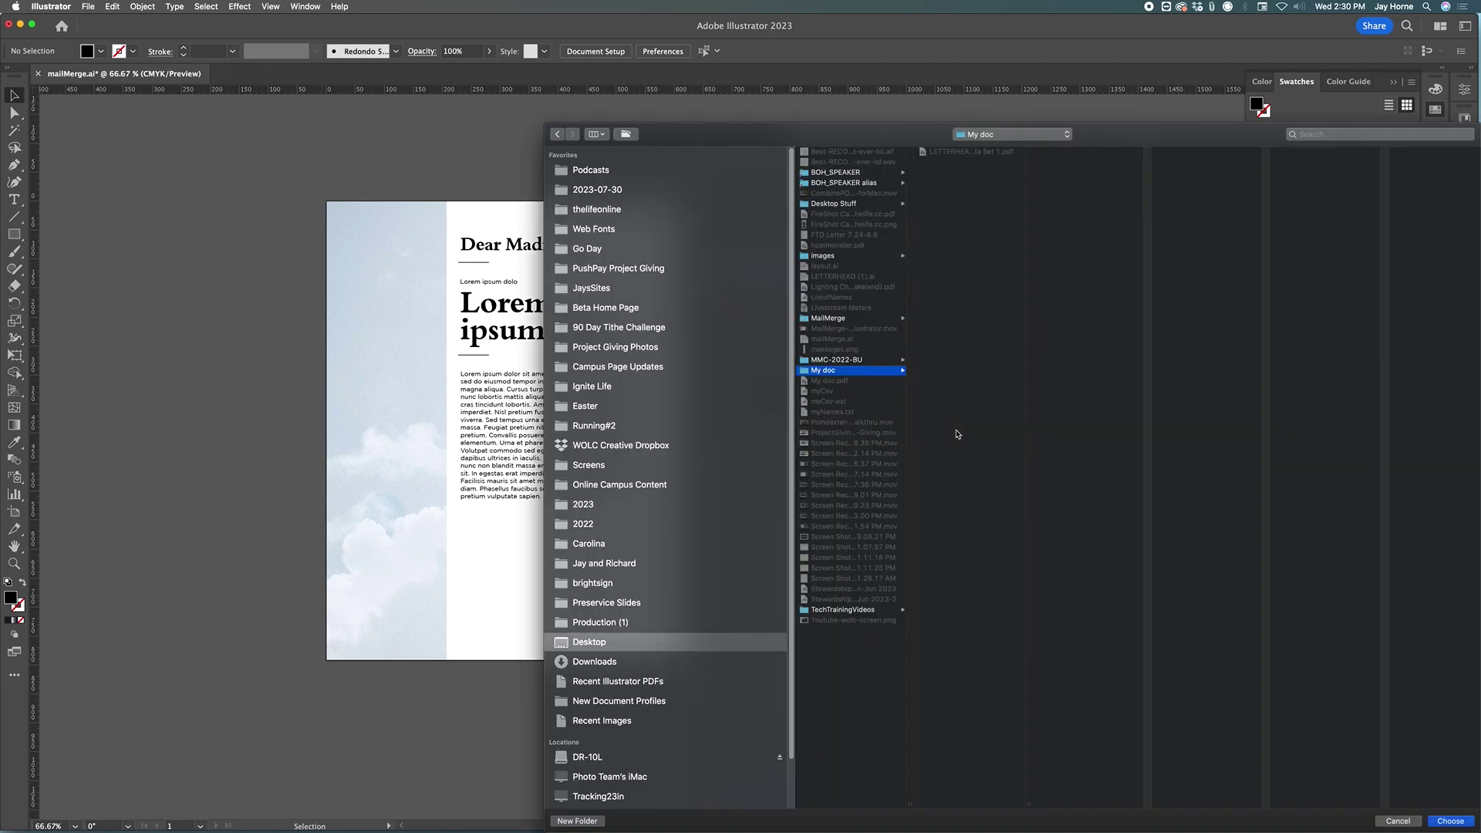
Choose MailMerge > My Doc as the batch destination folder.
click(856, 319)
click(943, 163)
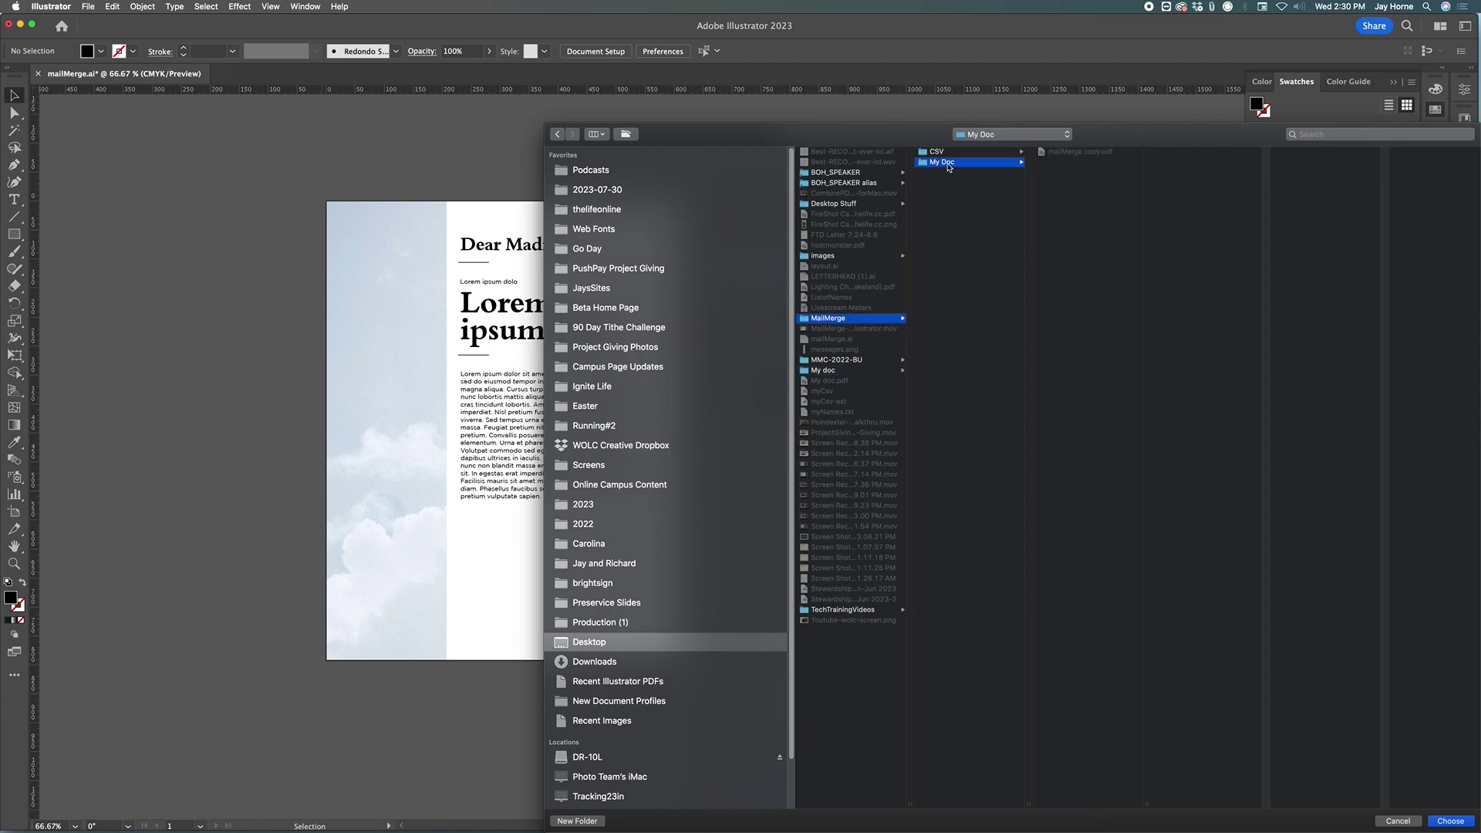
drag(1124, 140, 842, 71)
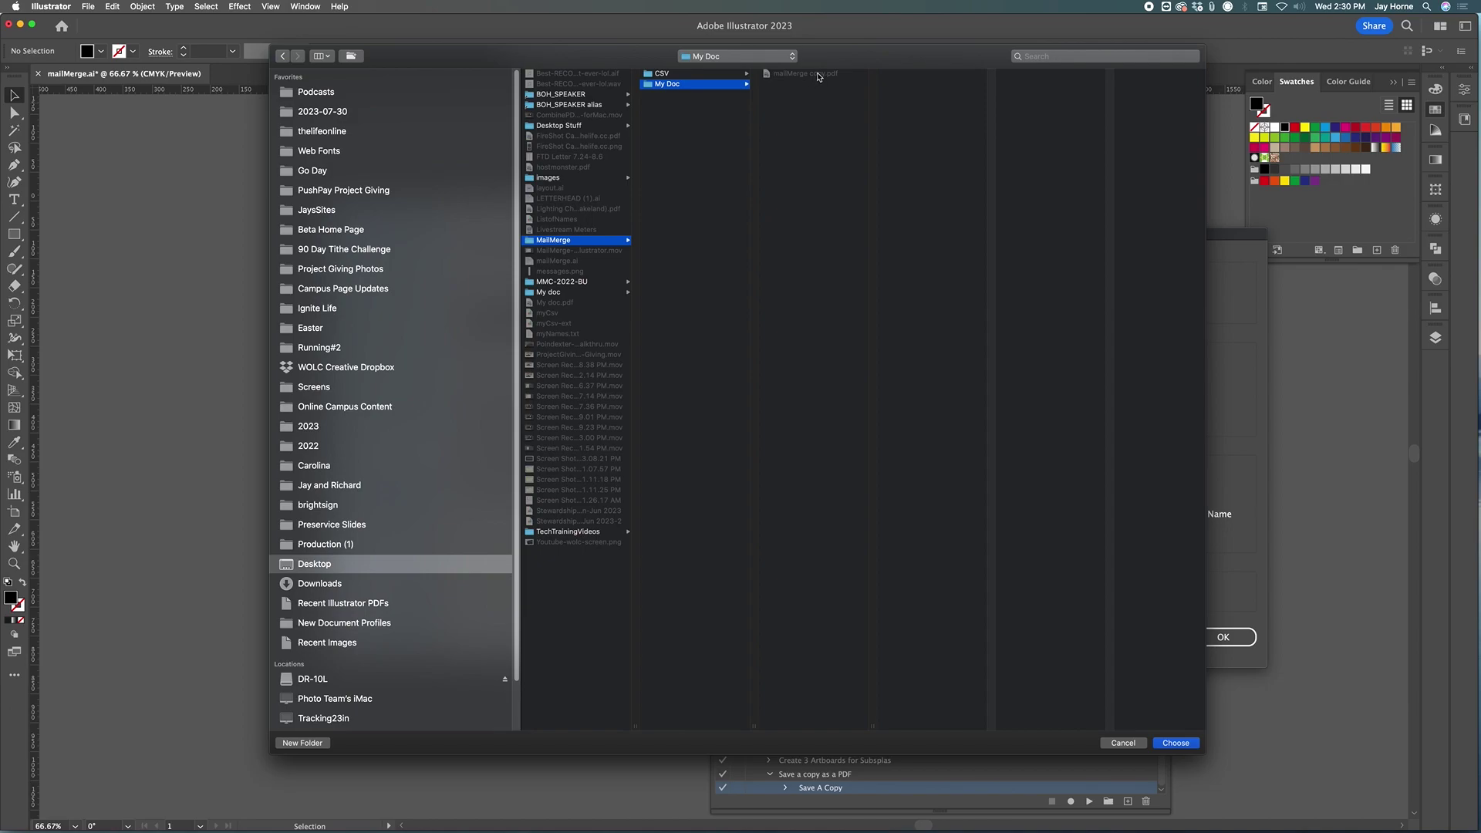
click(1176, 741)
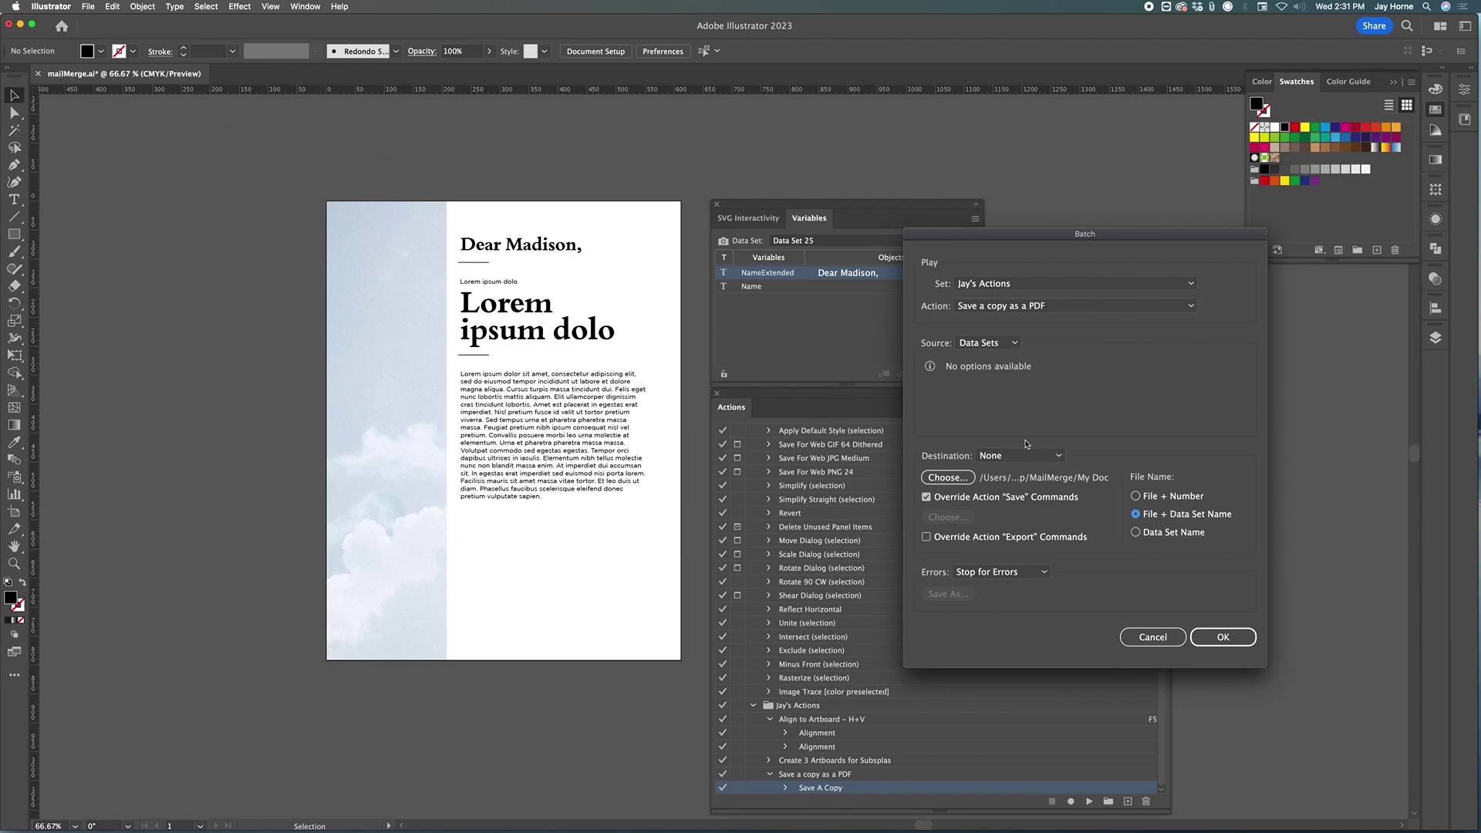
Run the batch to save every data set as a PDF, then switch to Finder.
drag(1011, 235, 1084, 251)
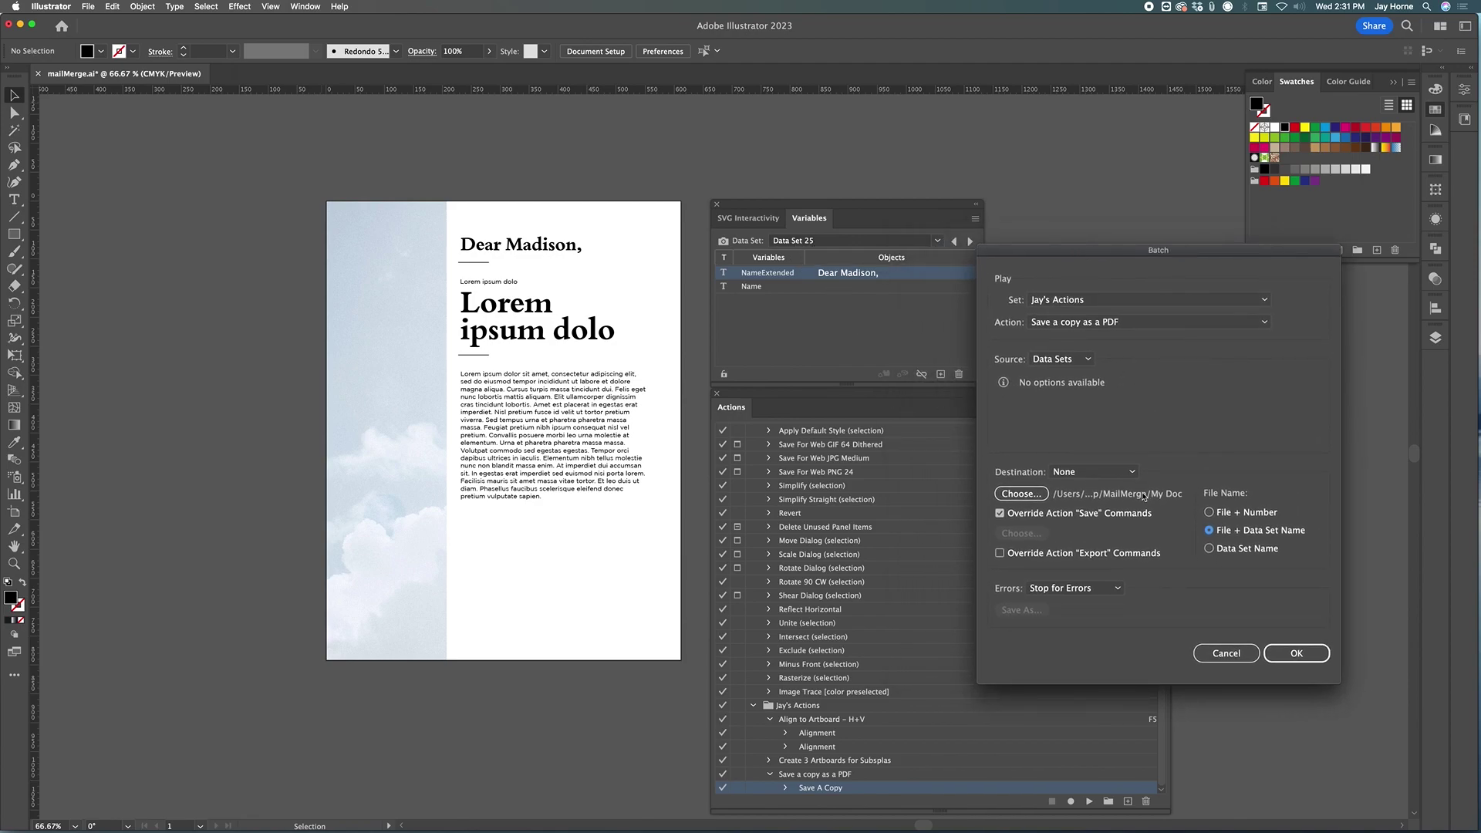
click(1305, 656)
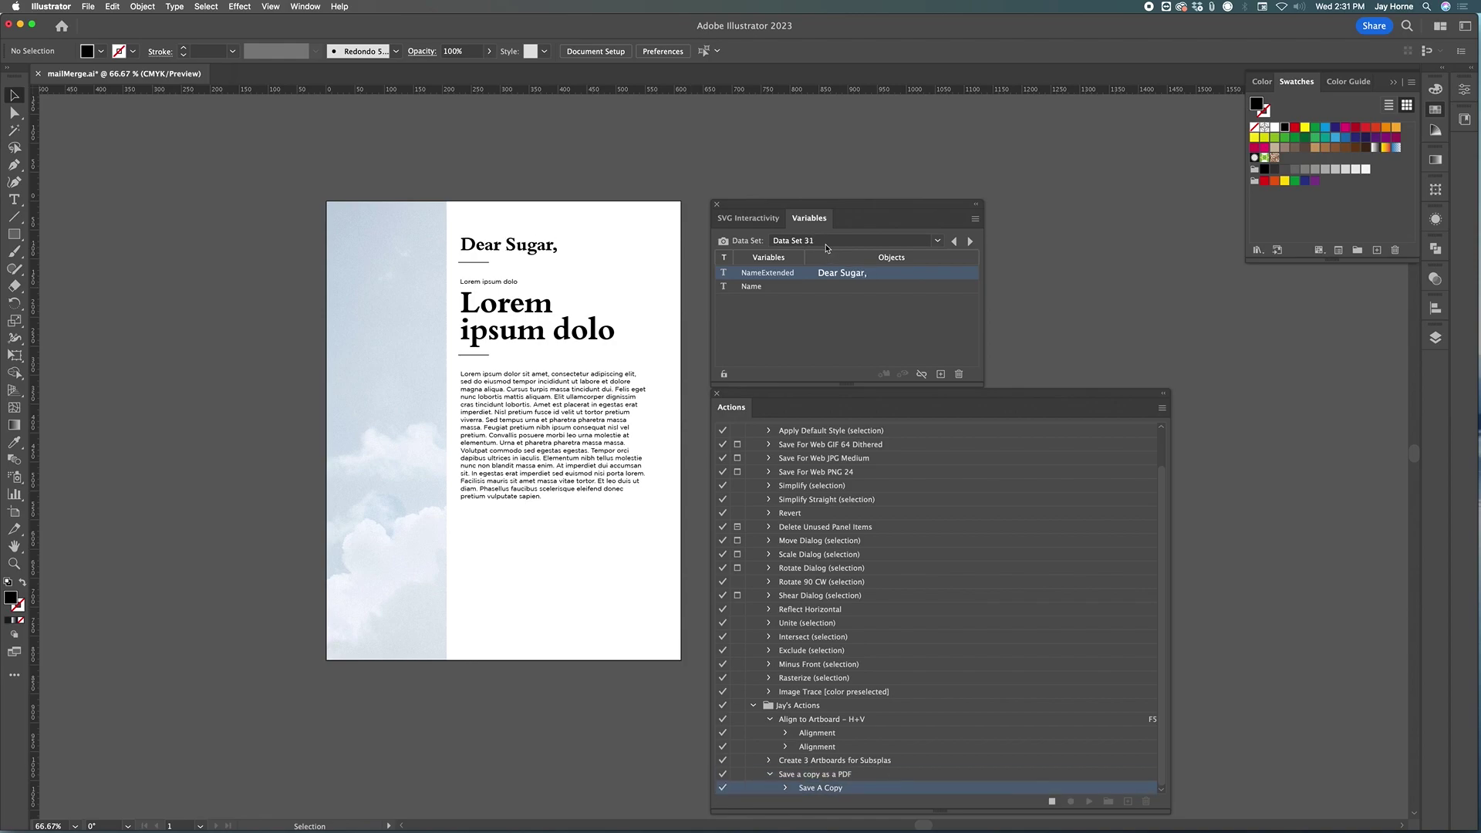
mouse_move(3, 139)
click(31, 73)
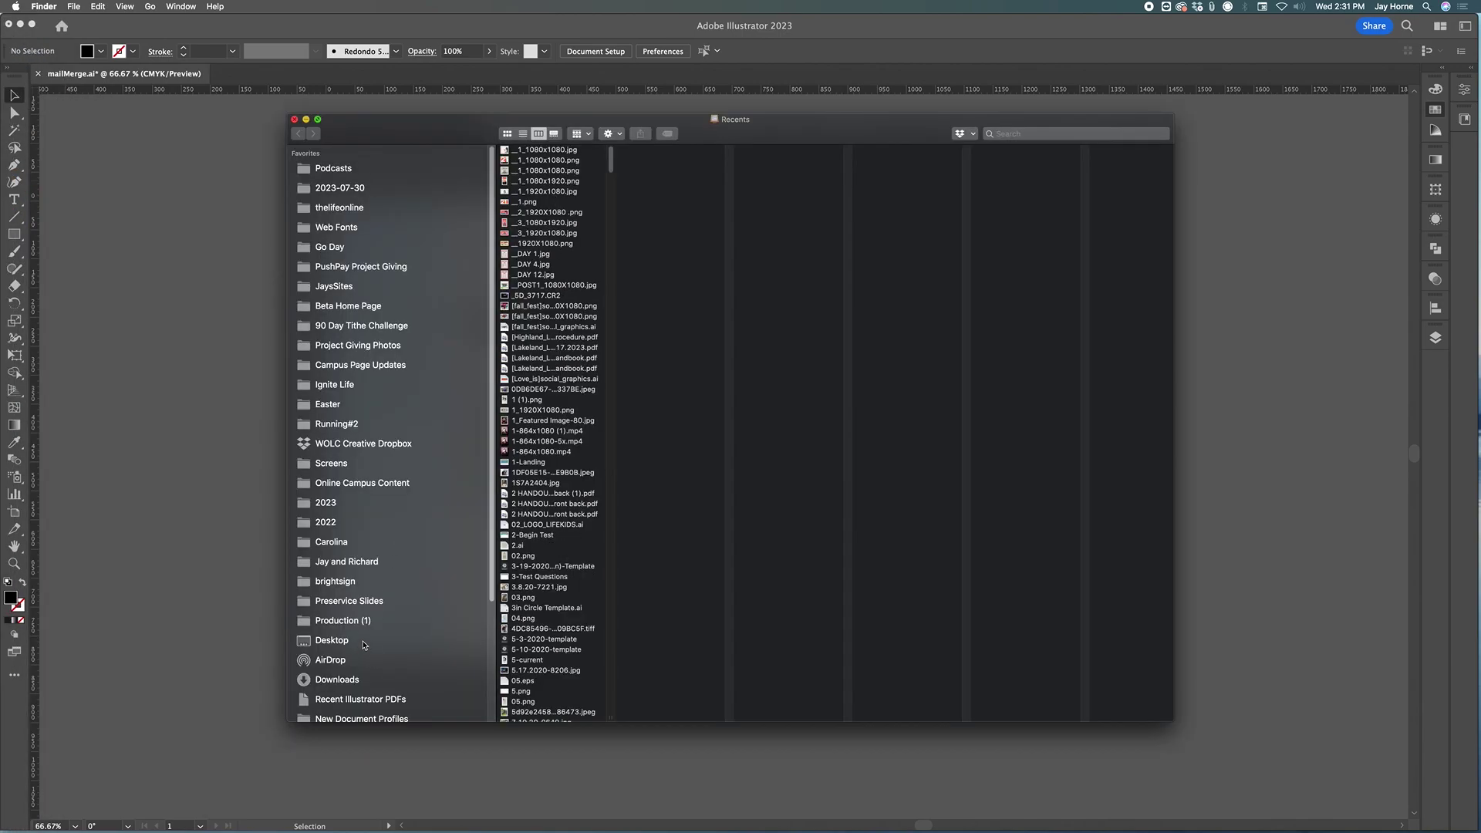
Trash mailMerge copy.pdf from Desktop > MailMerge > My Doc, leaving only the Data Set PDFs.
click(362, 641)
click(547, 317)
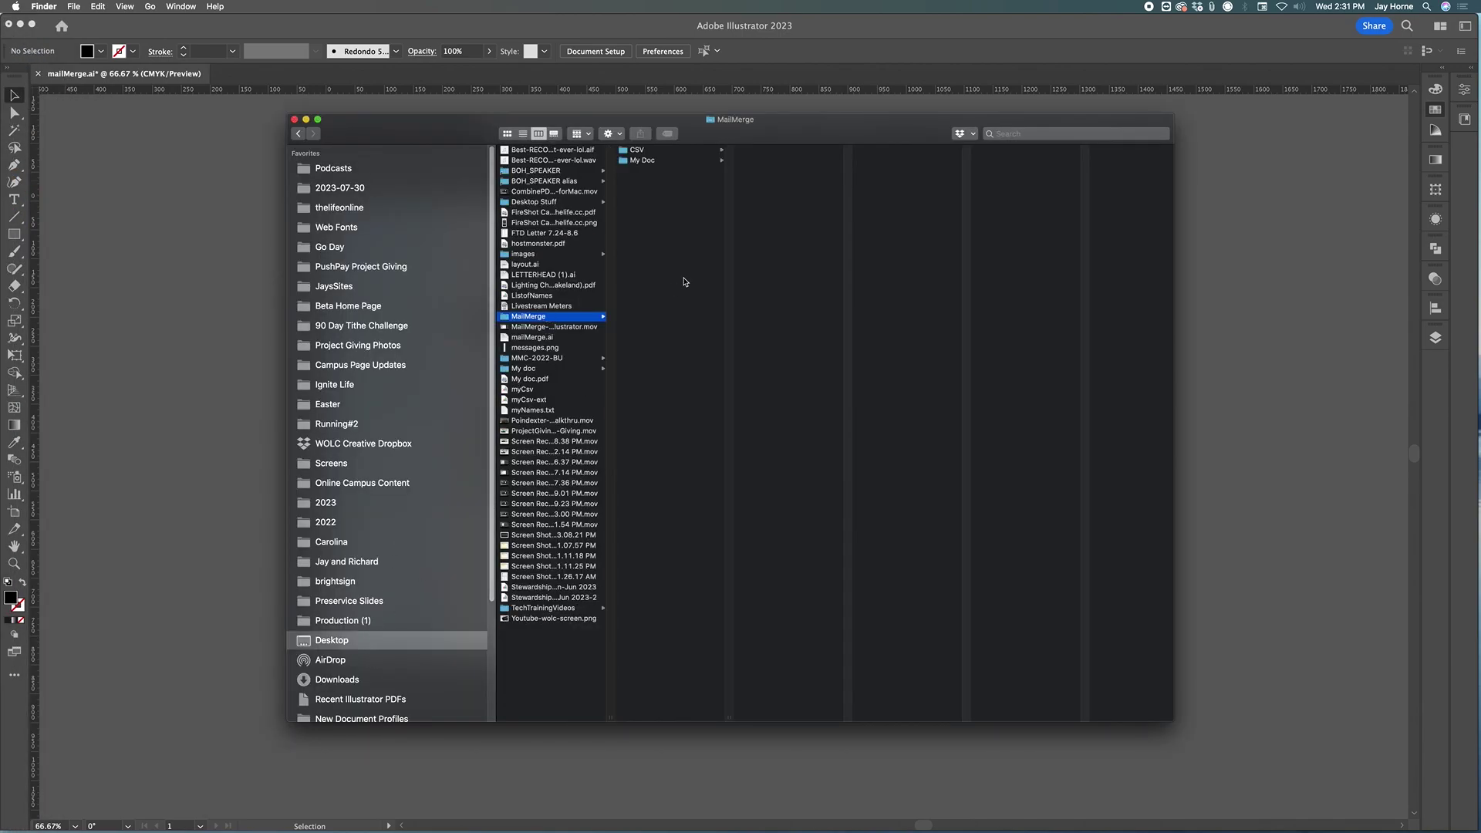
click(662, 161)
click(779, 151)
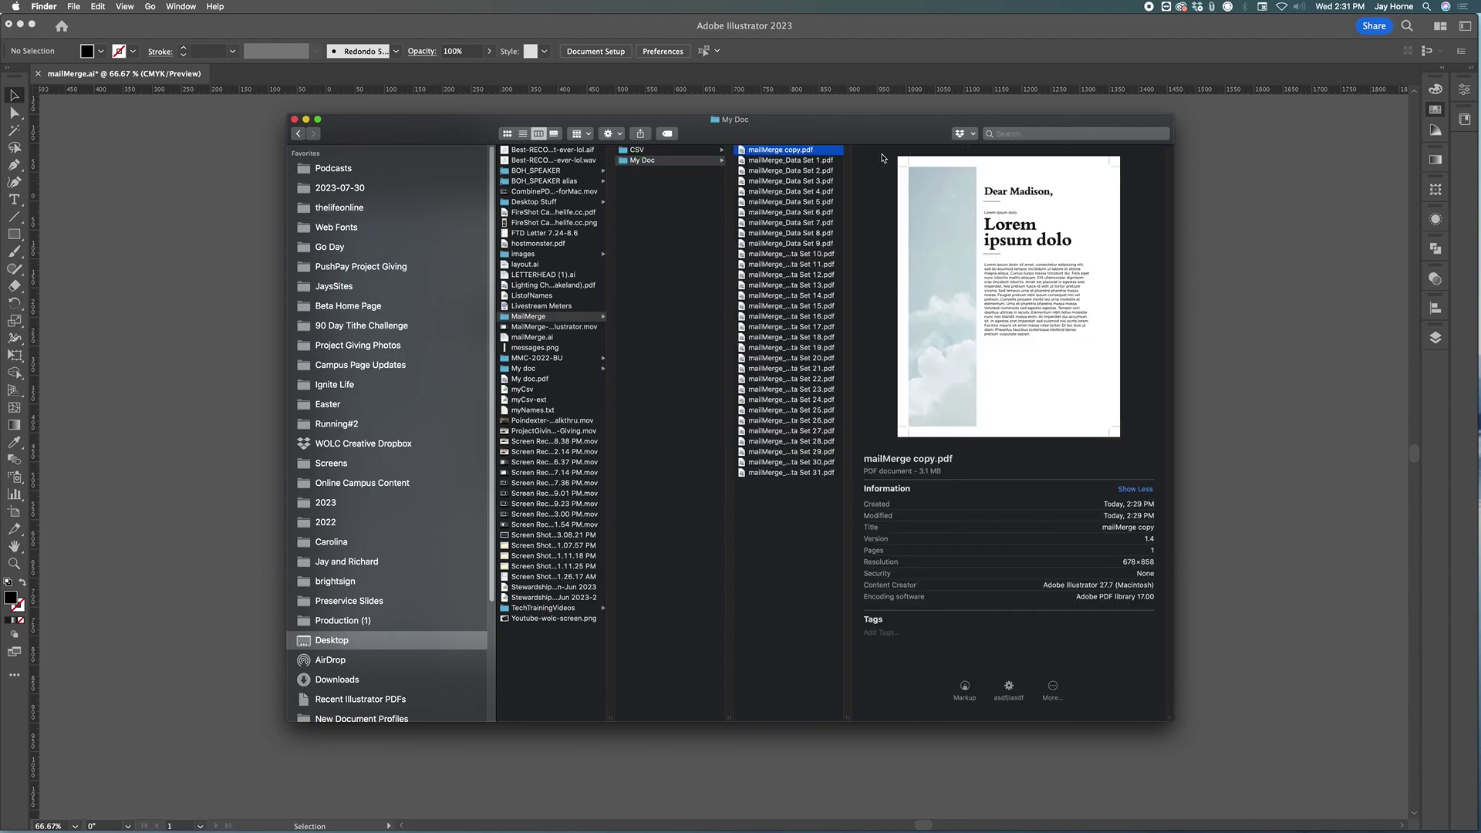
right_click(810, 152)
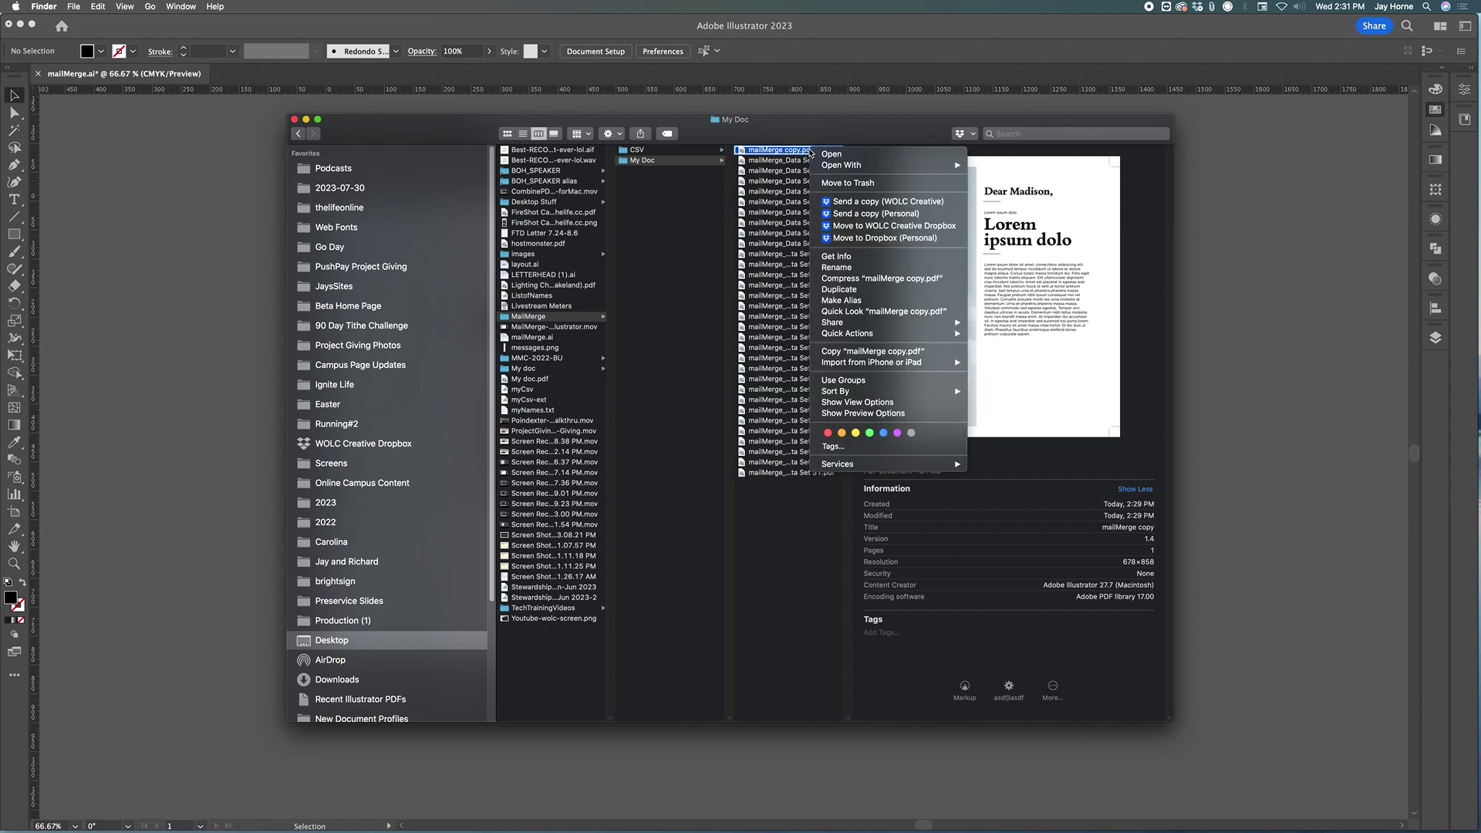
click(883, 185)
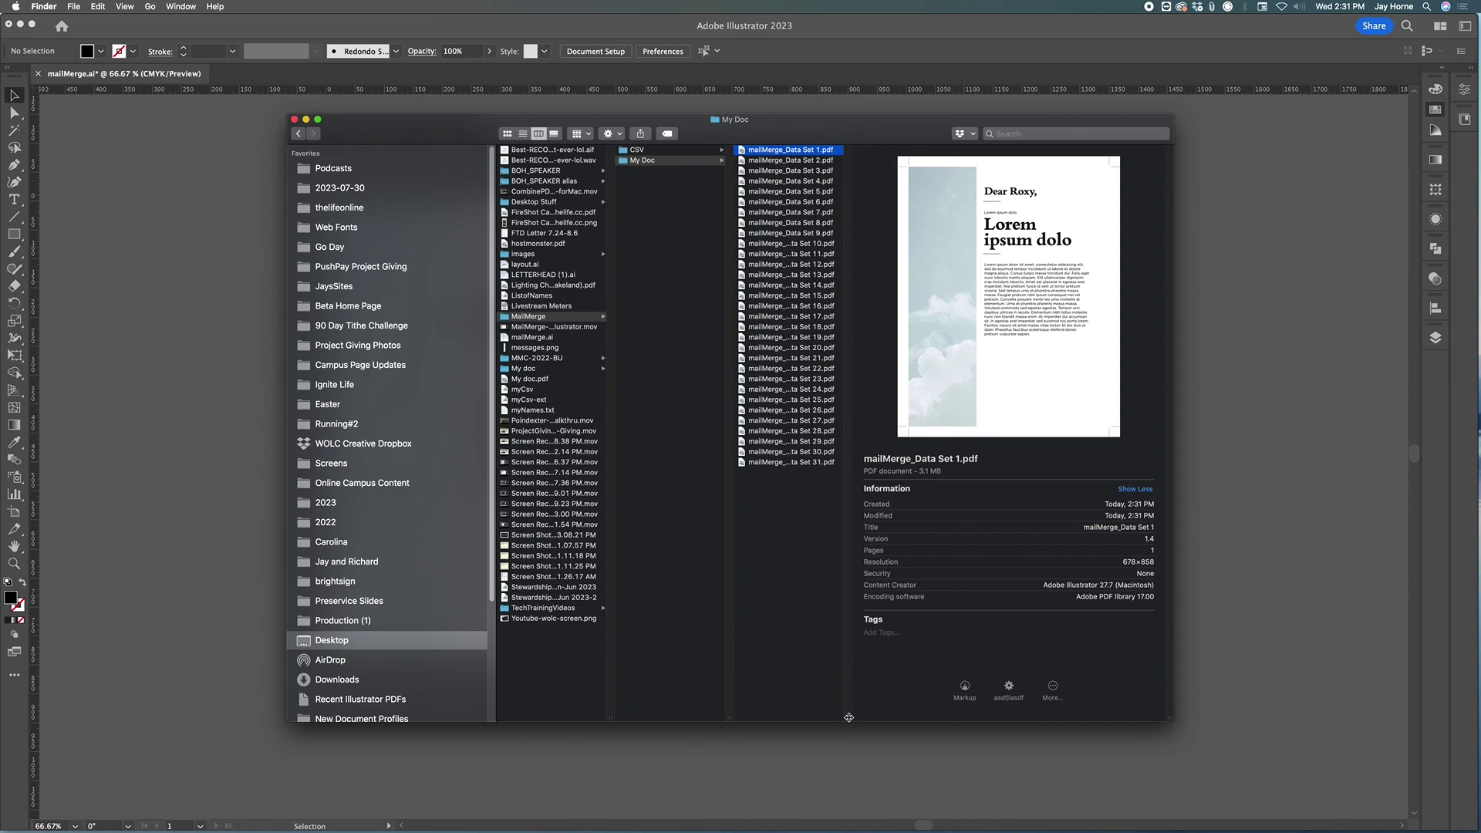
drag(848, 718, 949, 714)
key(super+Tab)
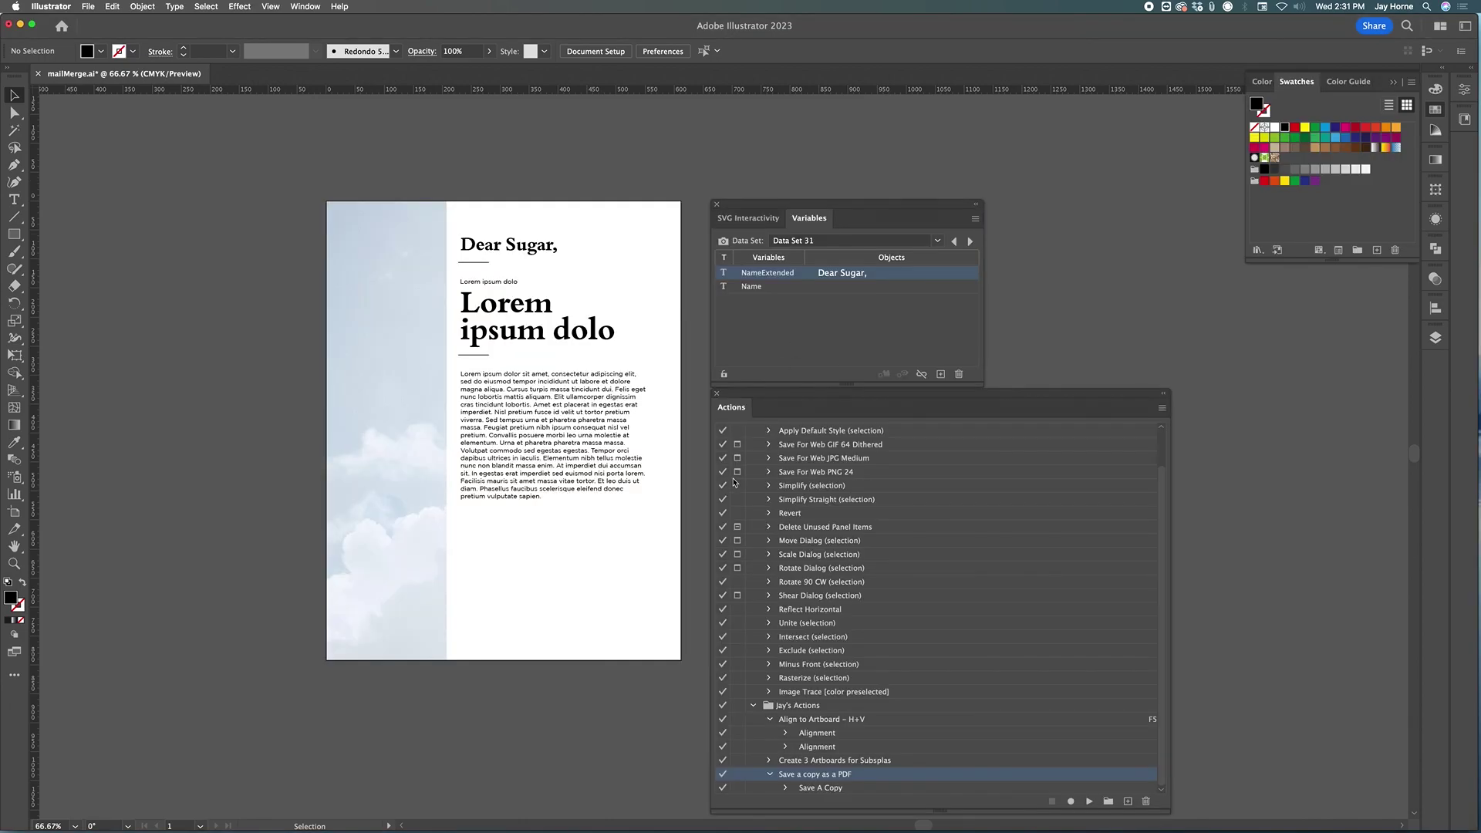
Check the Numbers name list against previews of the Data Set 3–13 letters, then select Data Set 1.
key(super+Tab)
key(super+Tab)
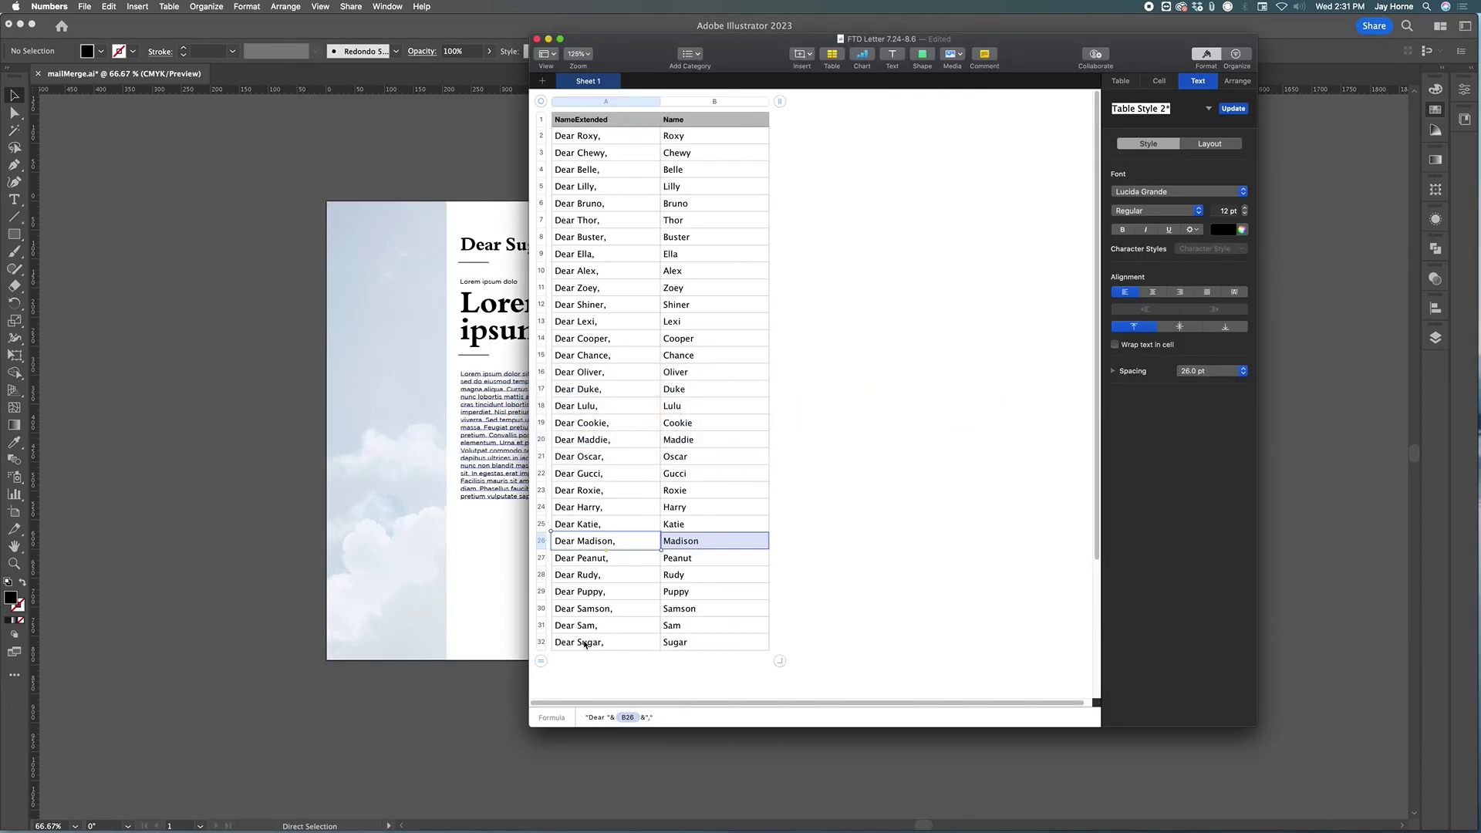
key(super+Tab)
key(super+Tab)
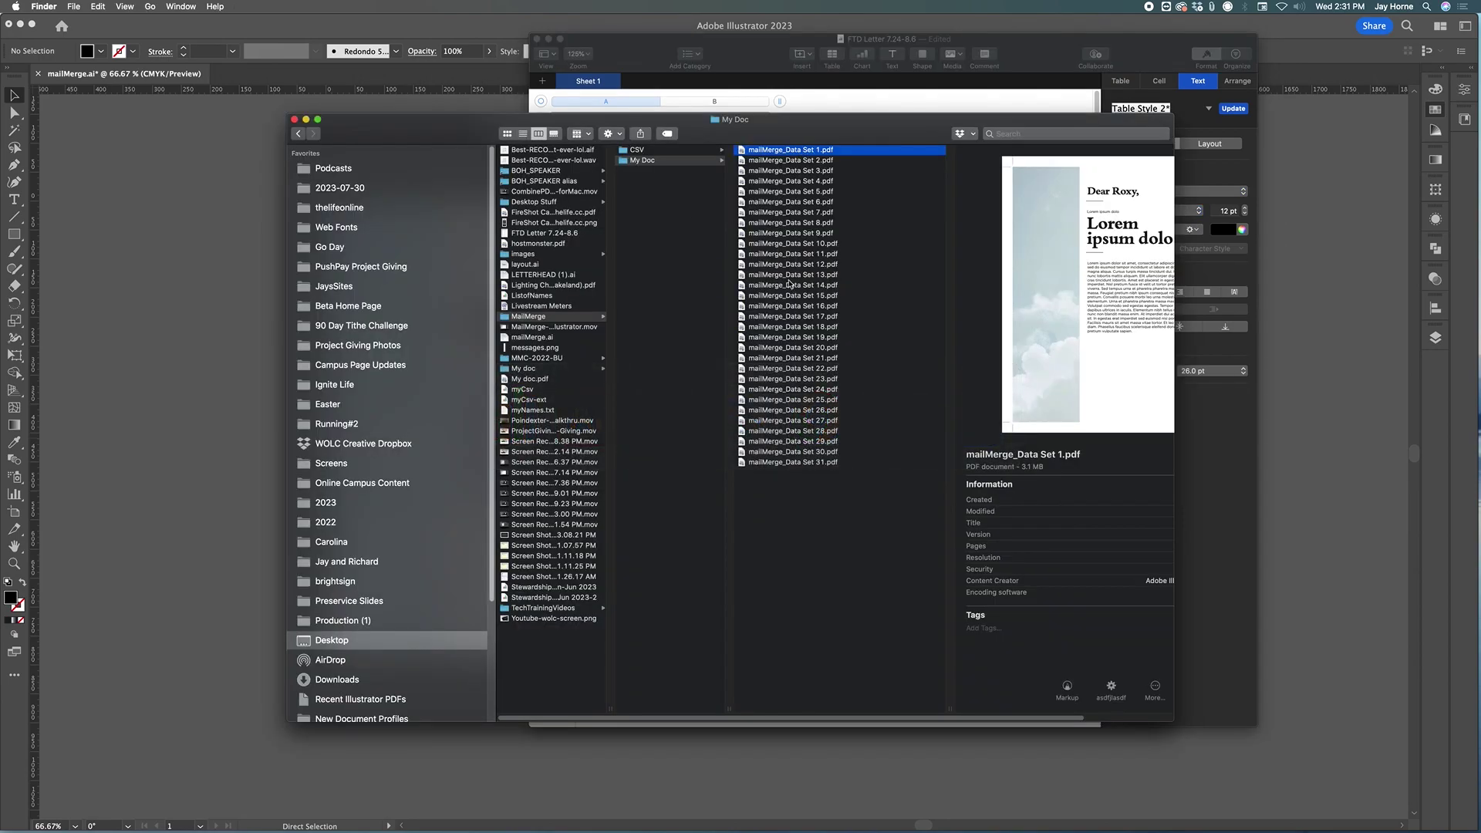
key(Down)
key(Down)
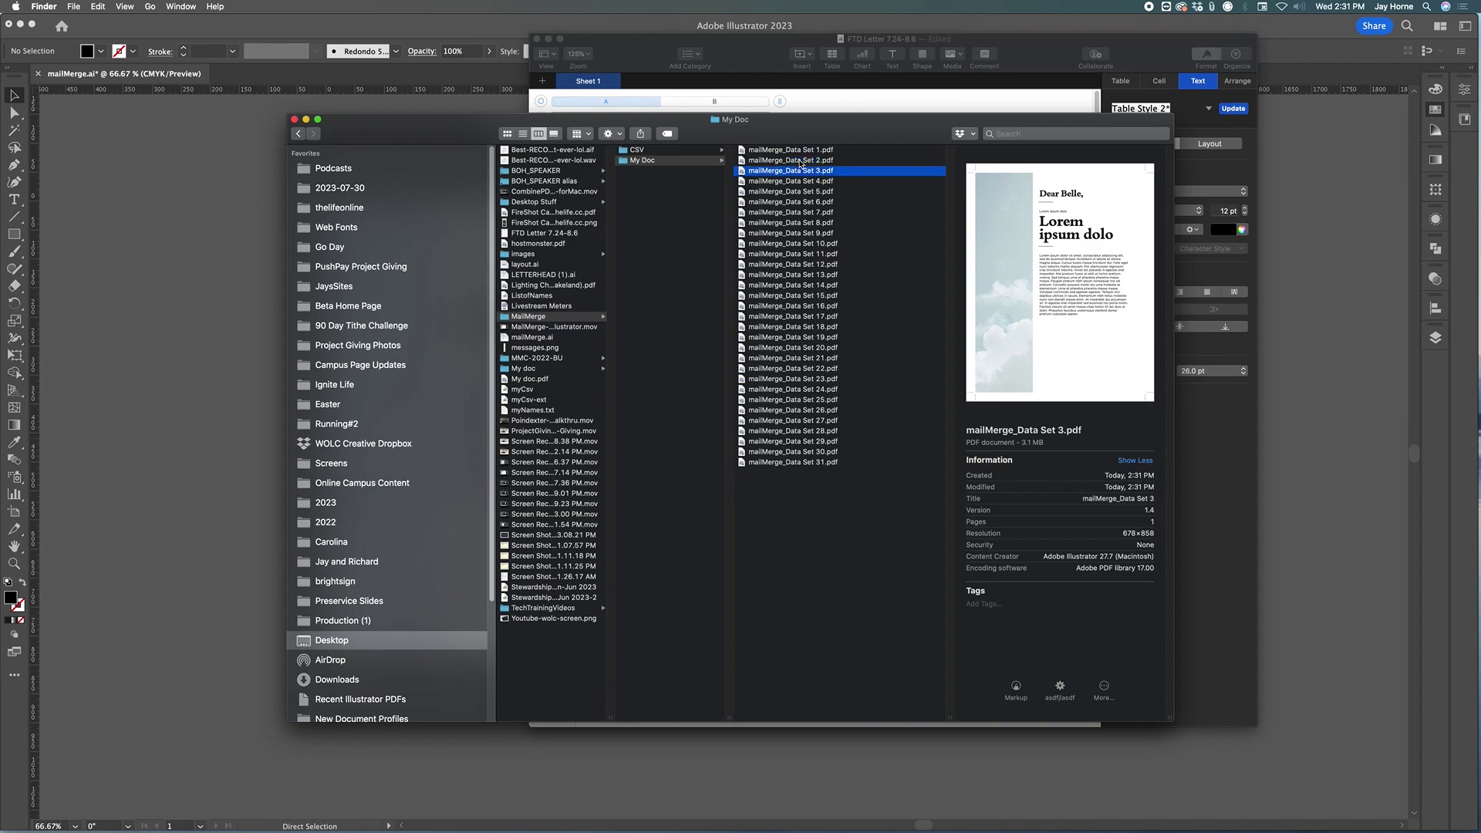
key(Down)
key(Down)
key(Down)
key(Down)
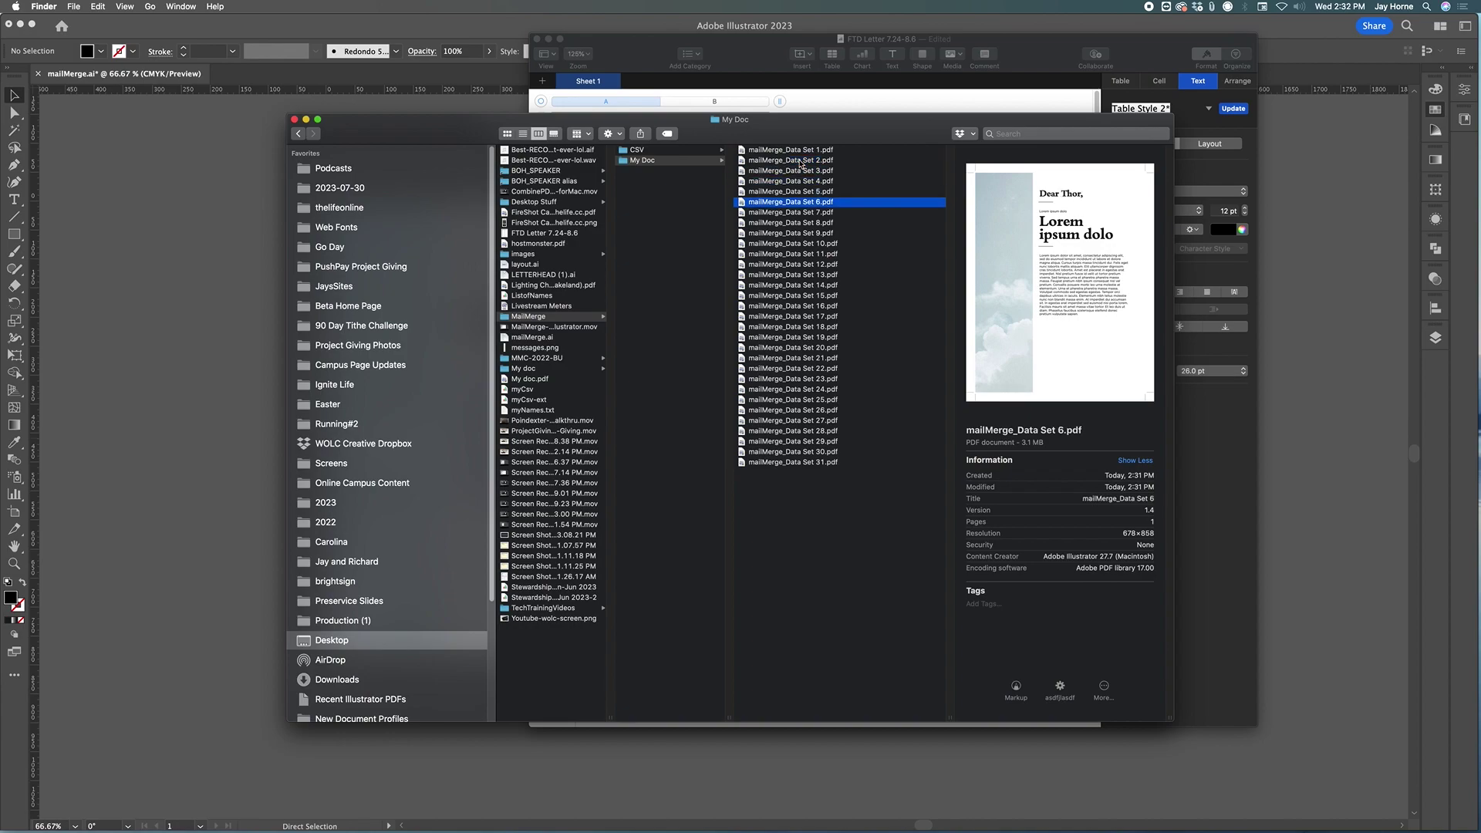
key(Down)
key(Down)
key(Down)
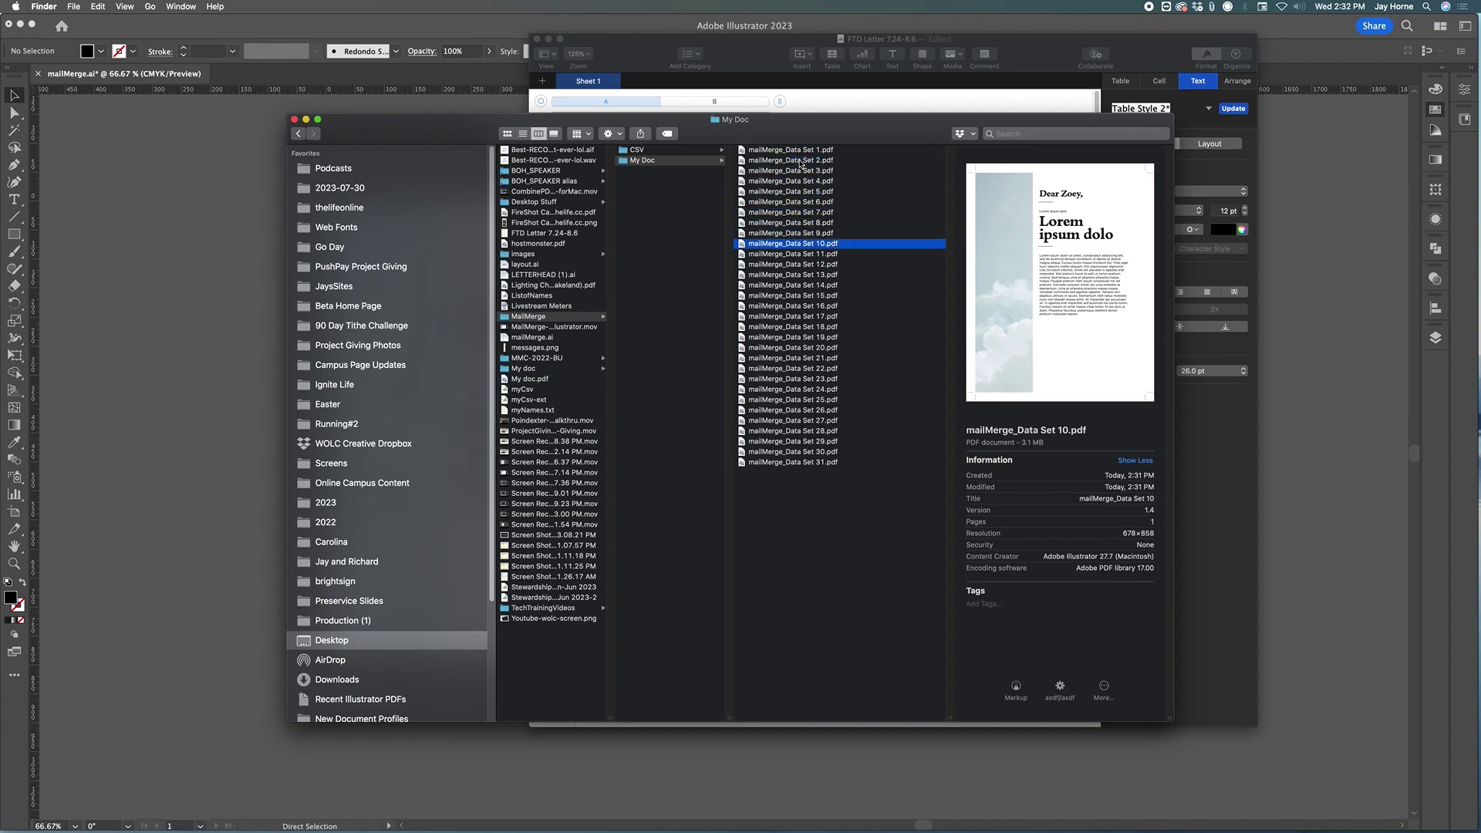
key(Down)
key(Down)
key(Down)
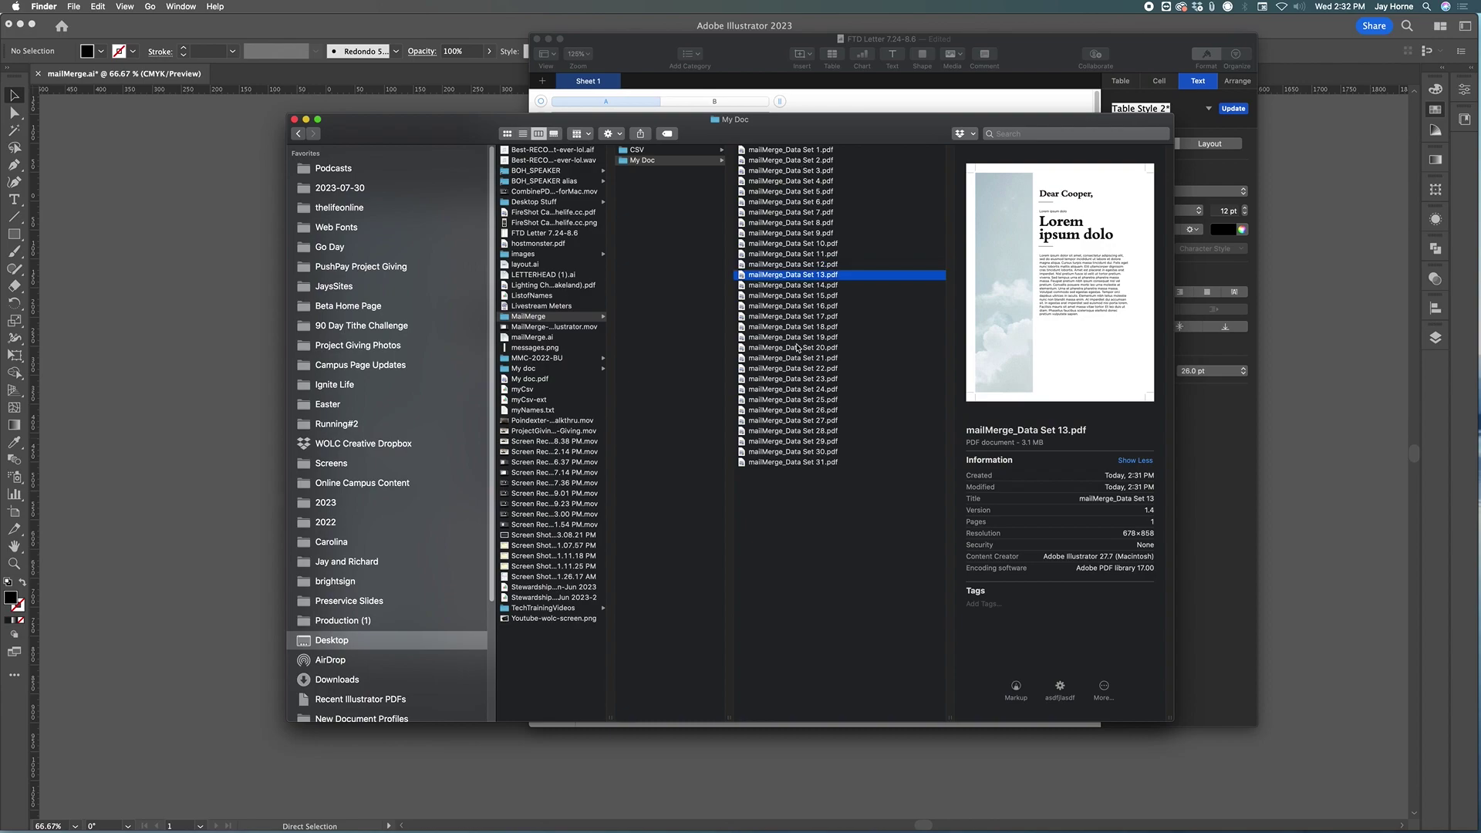
key(Left)
drag(806, 135, 686, 128)
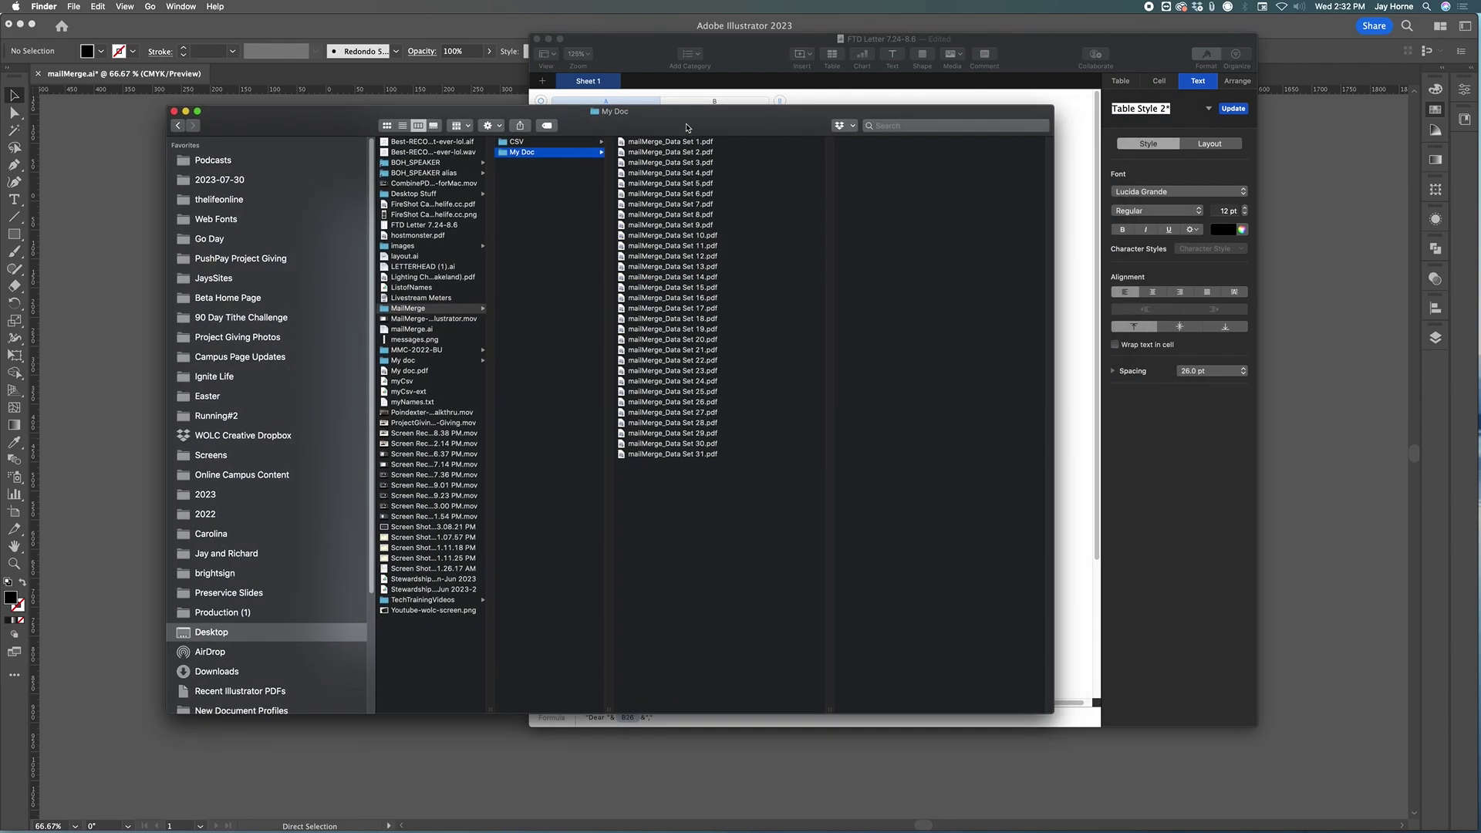
click(689, 143)
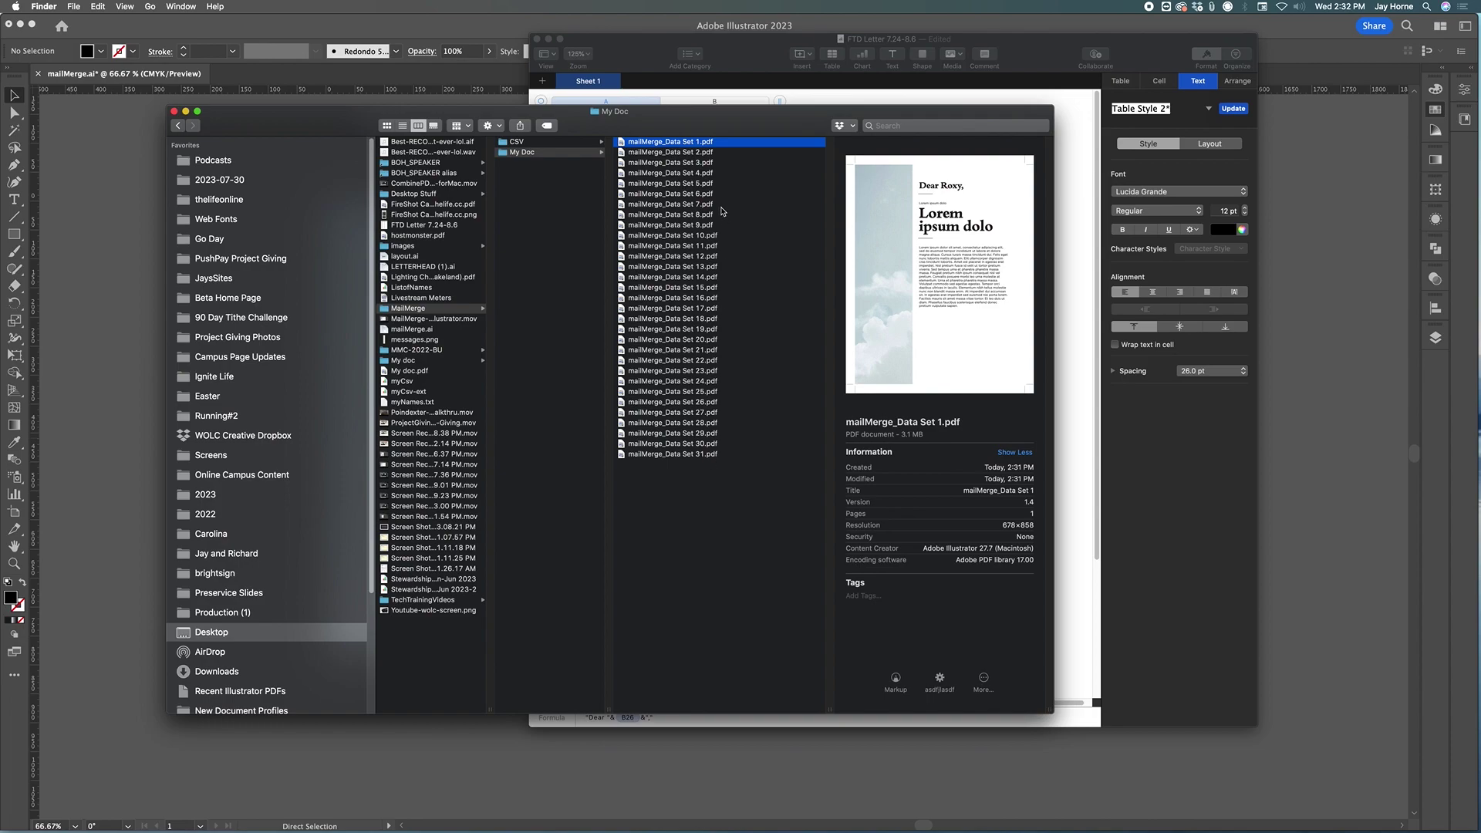
Open mailMerge_Data Set 1.pdf in Preview.
click(717, 153)
click(719, 145)
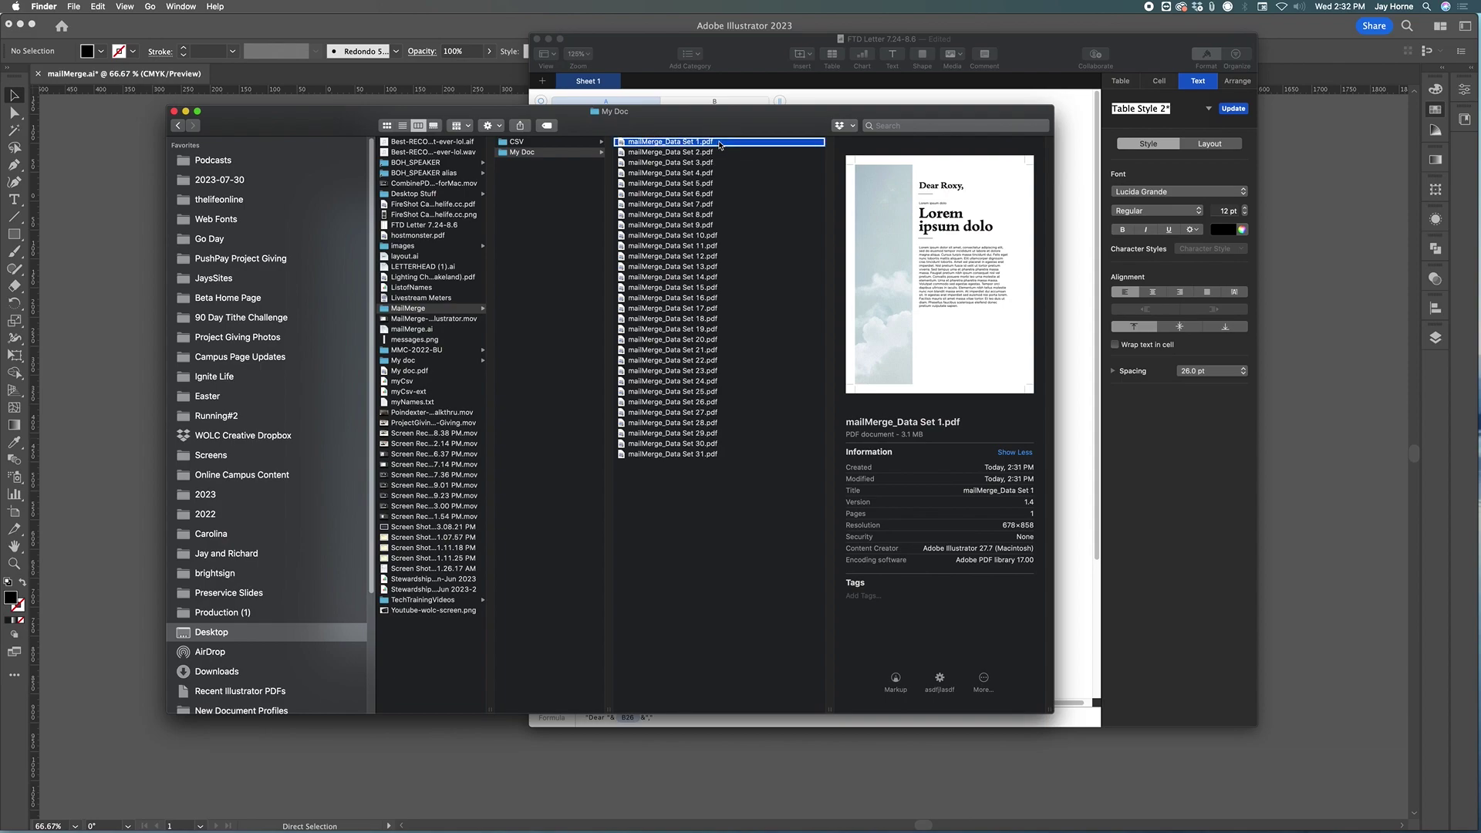
right_click(719, 144)
mouse_move(864, 158)
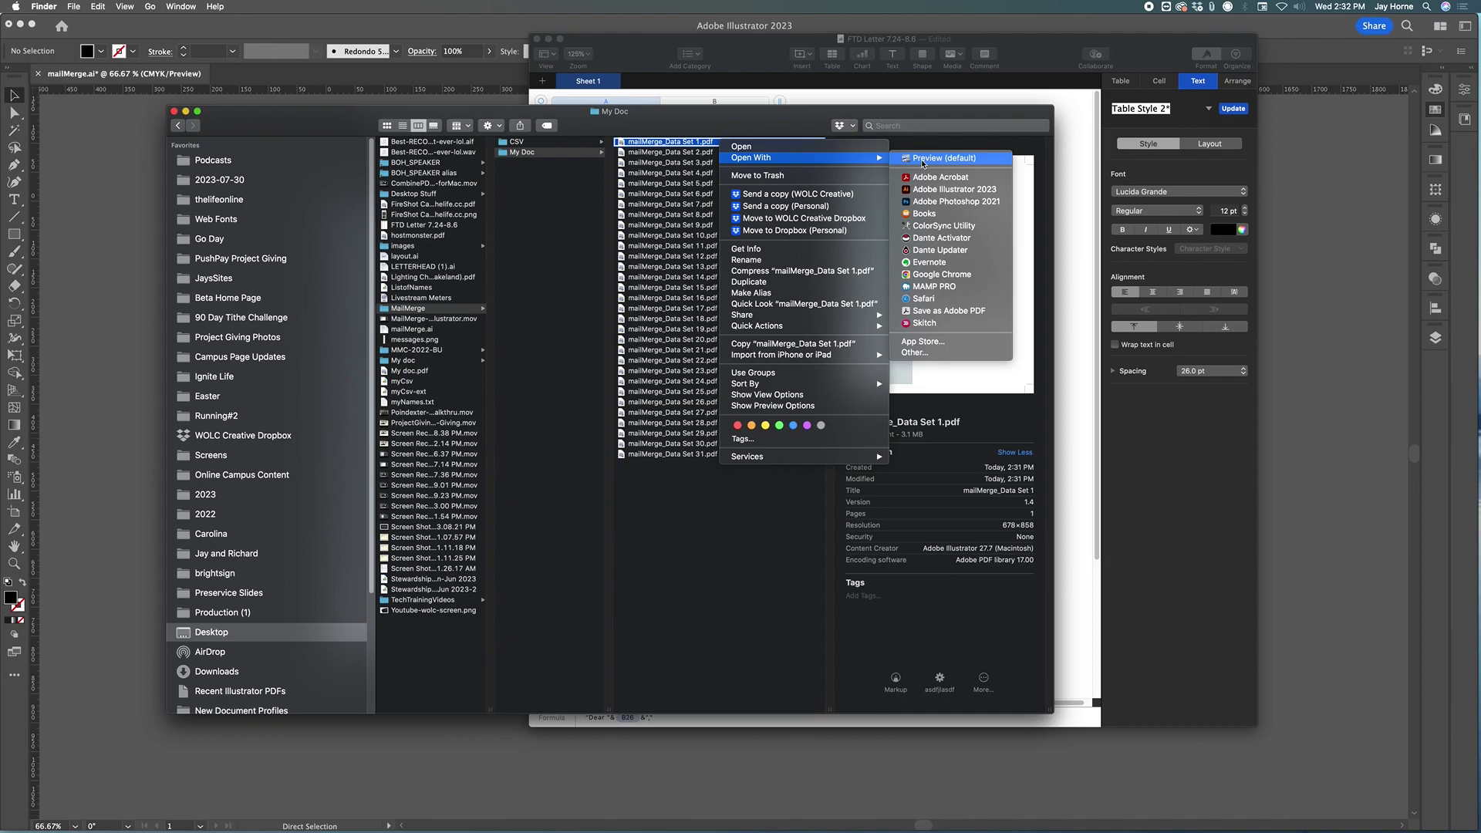
click(922, 158)
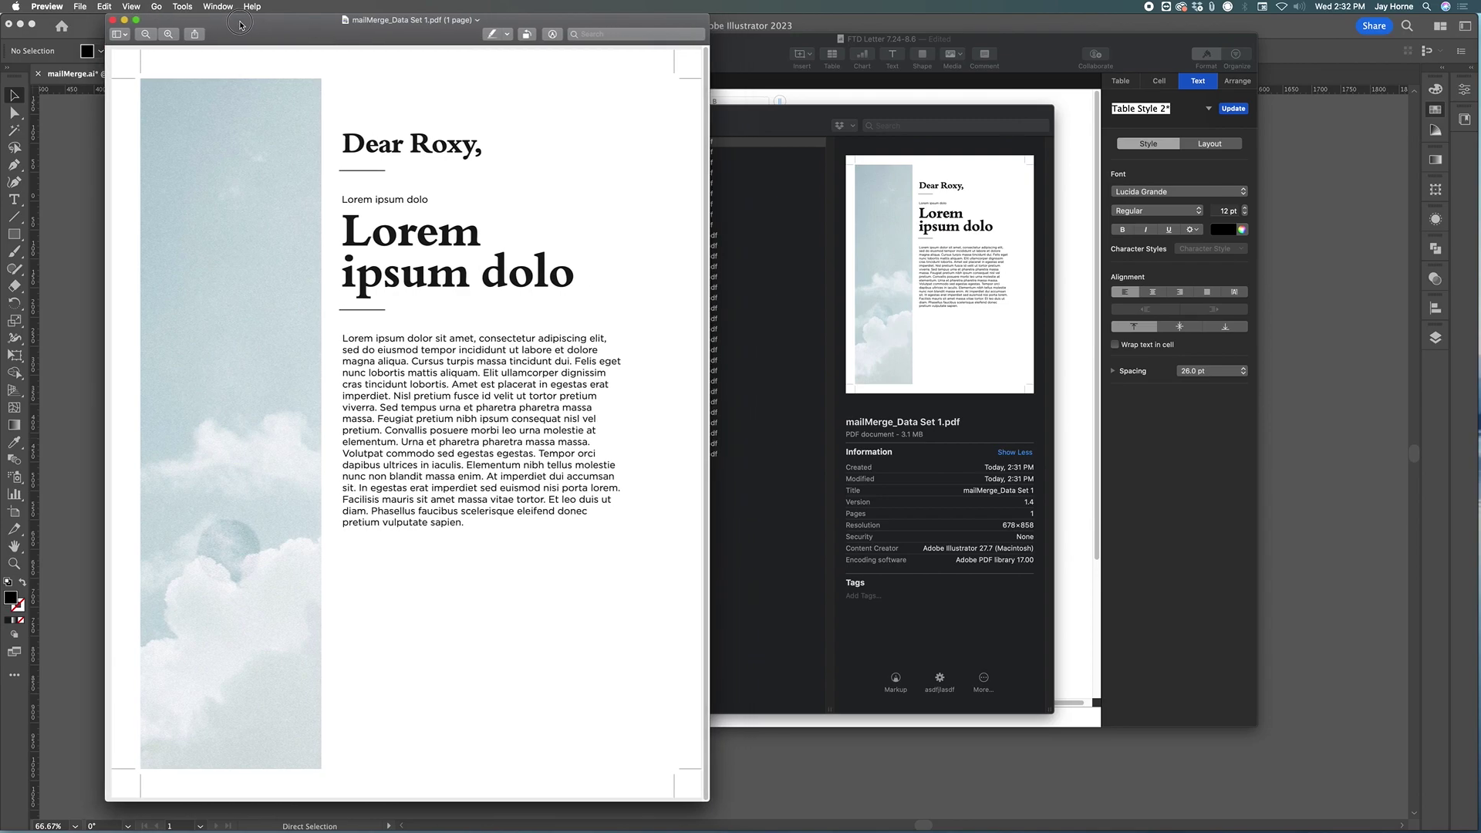
Show the page thumbnails sidebar in Preview.
click(105, 6)
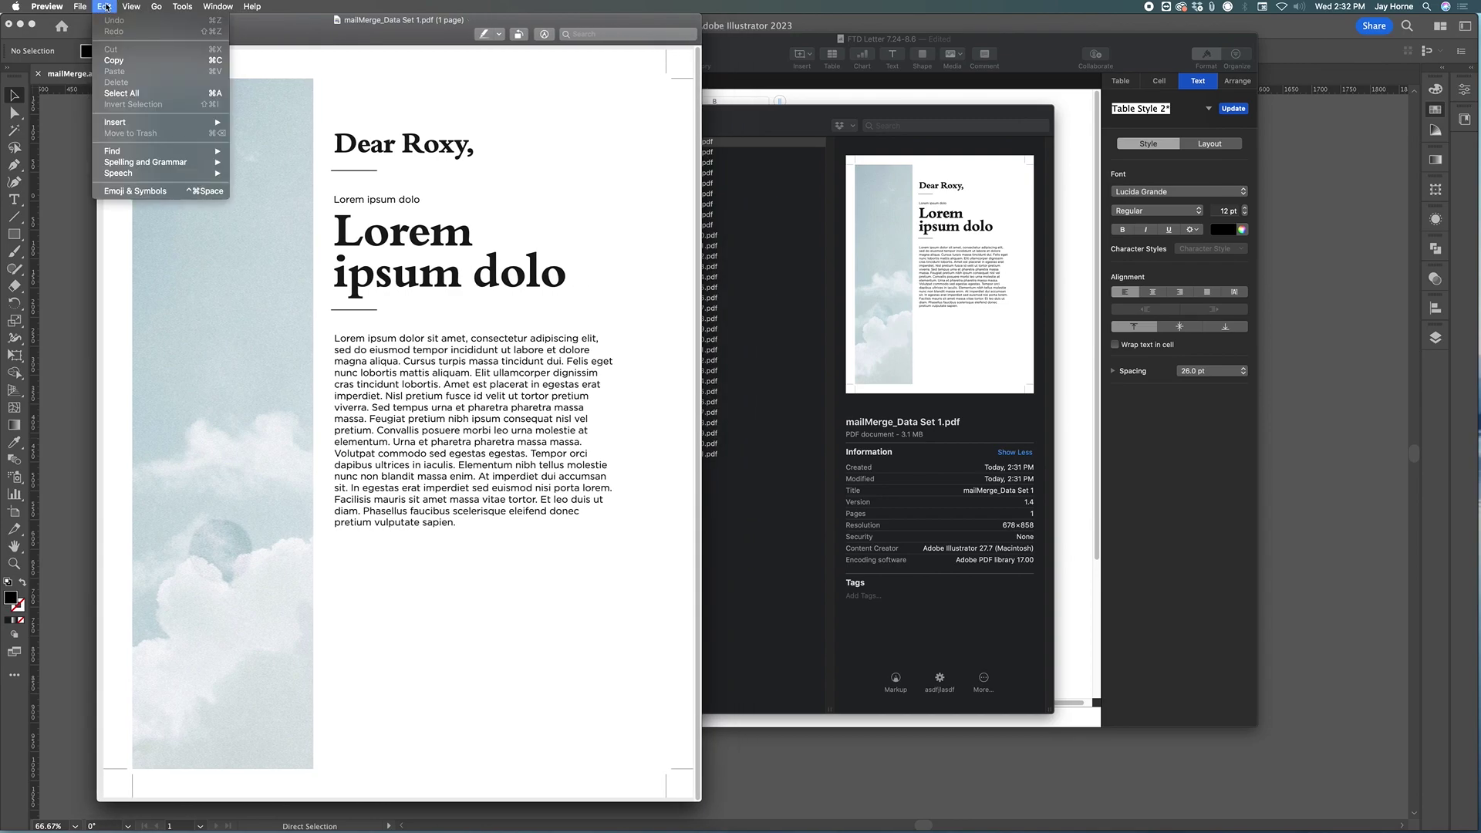
mouse_move(133, 6)
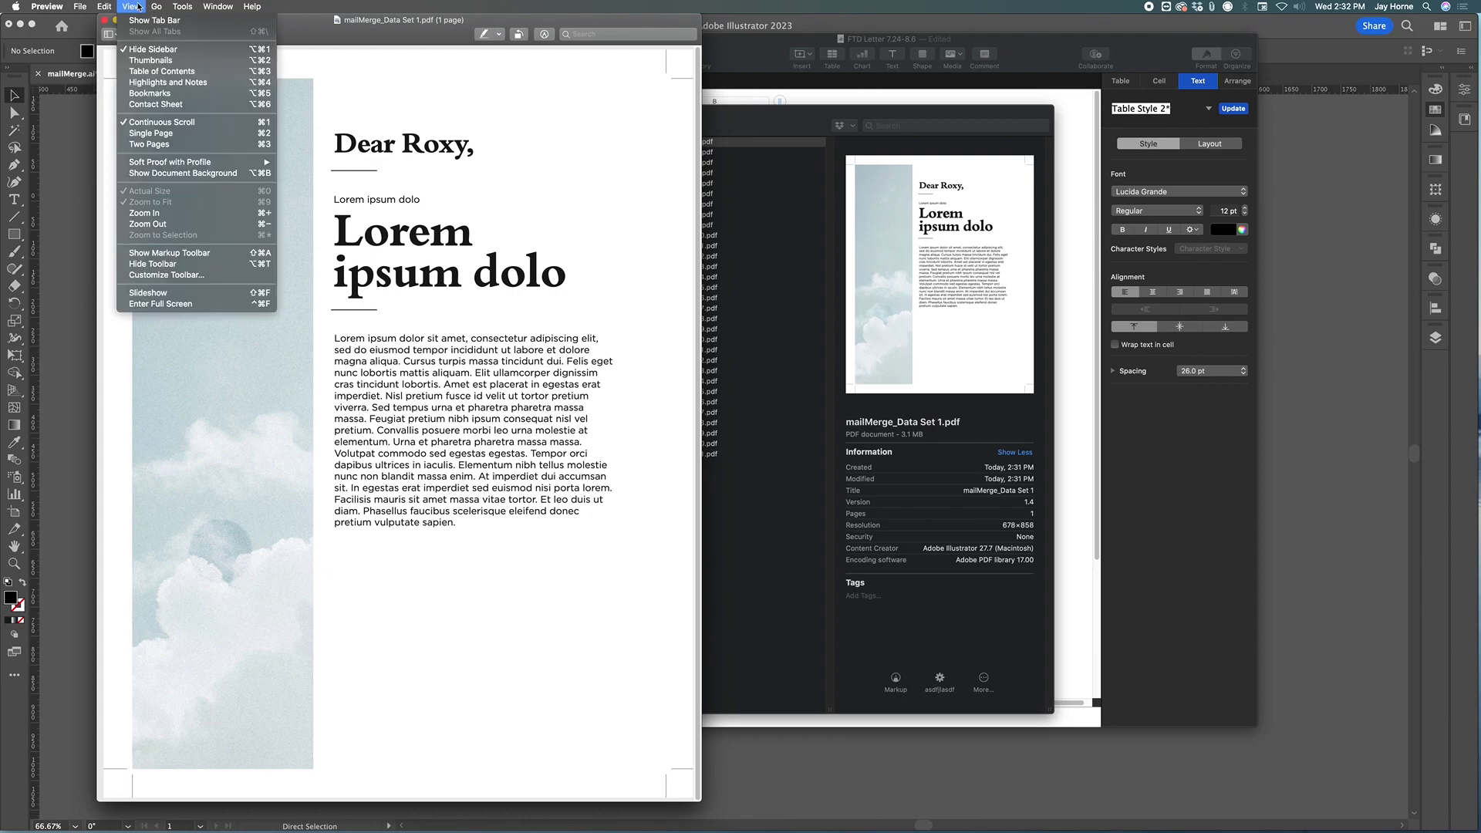
click(154, 60)
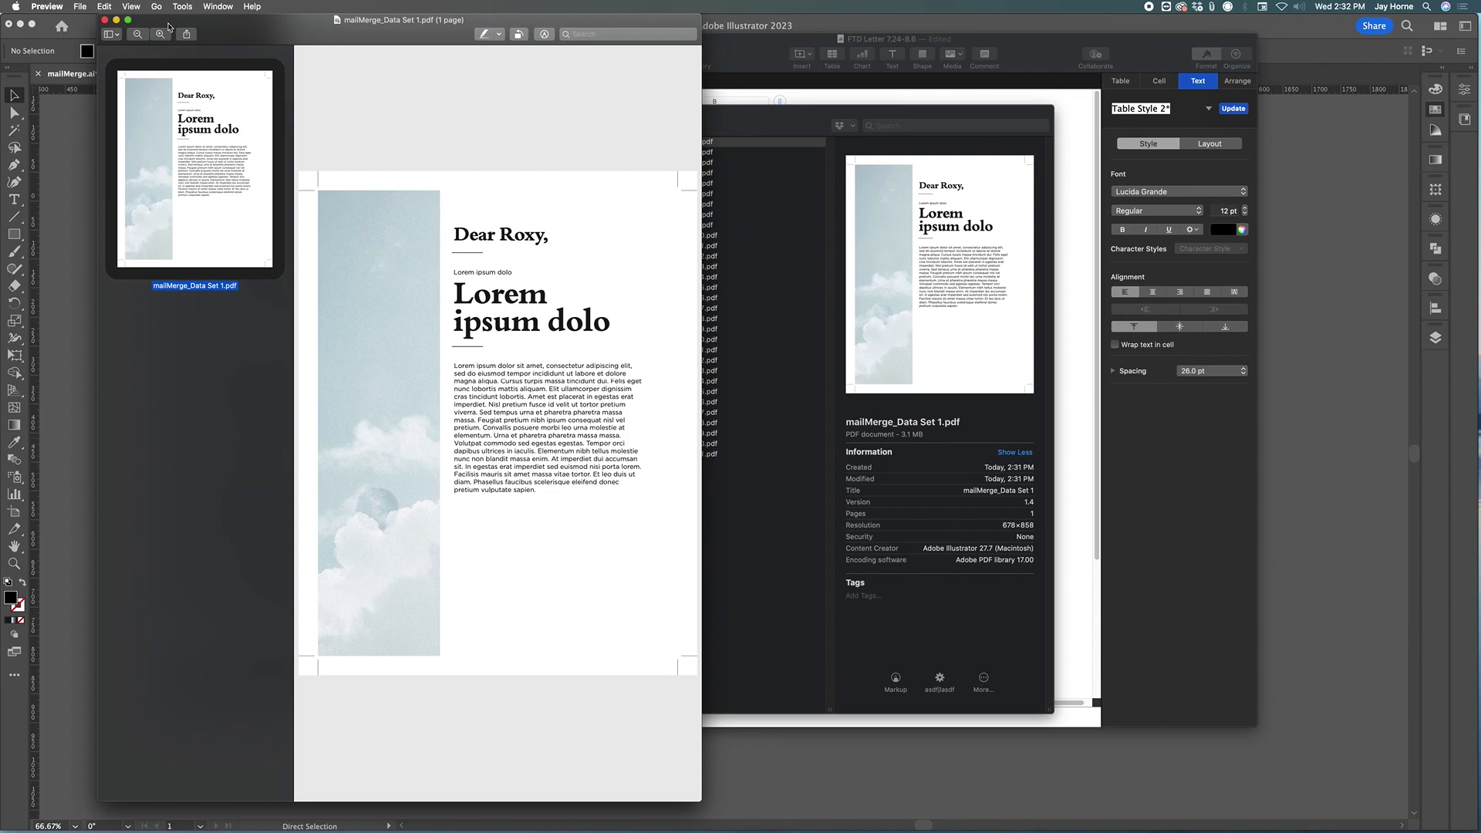
click(107, 6)
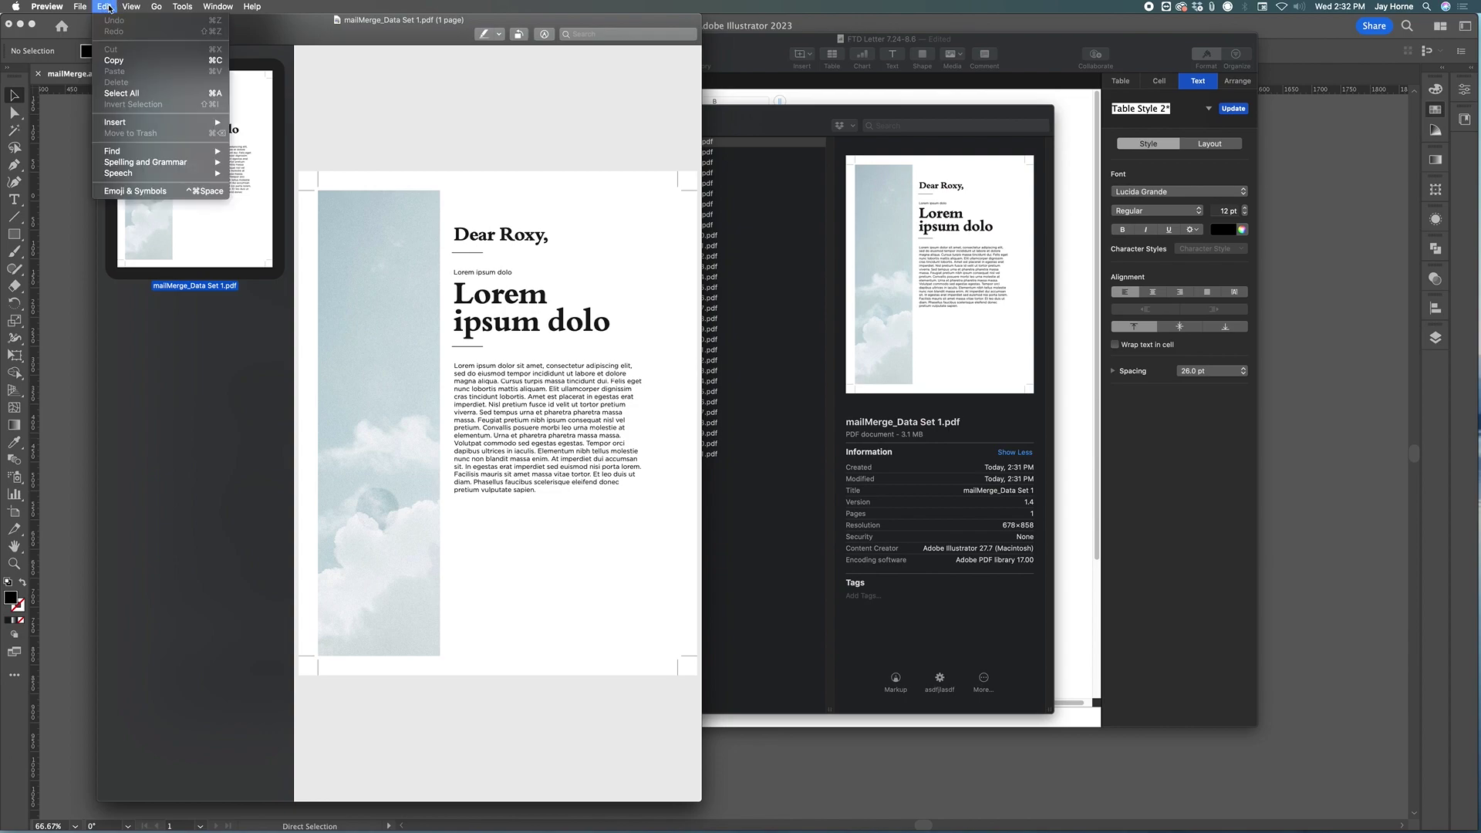
Insert pages from file, selecting mailMerge_Data Set 2 through 31 PDFs in MailMerge > My Doc.
mouse_move(177, 125)
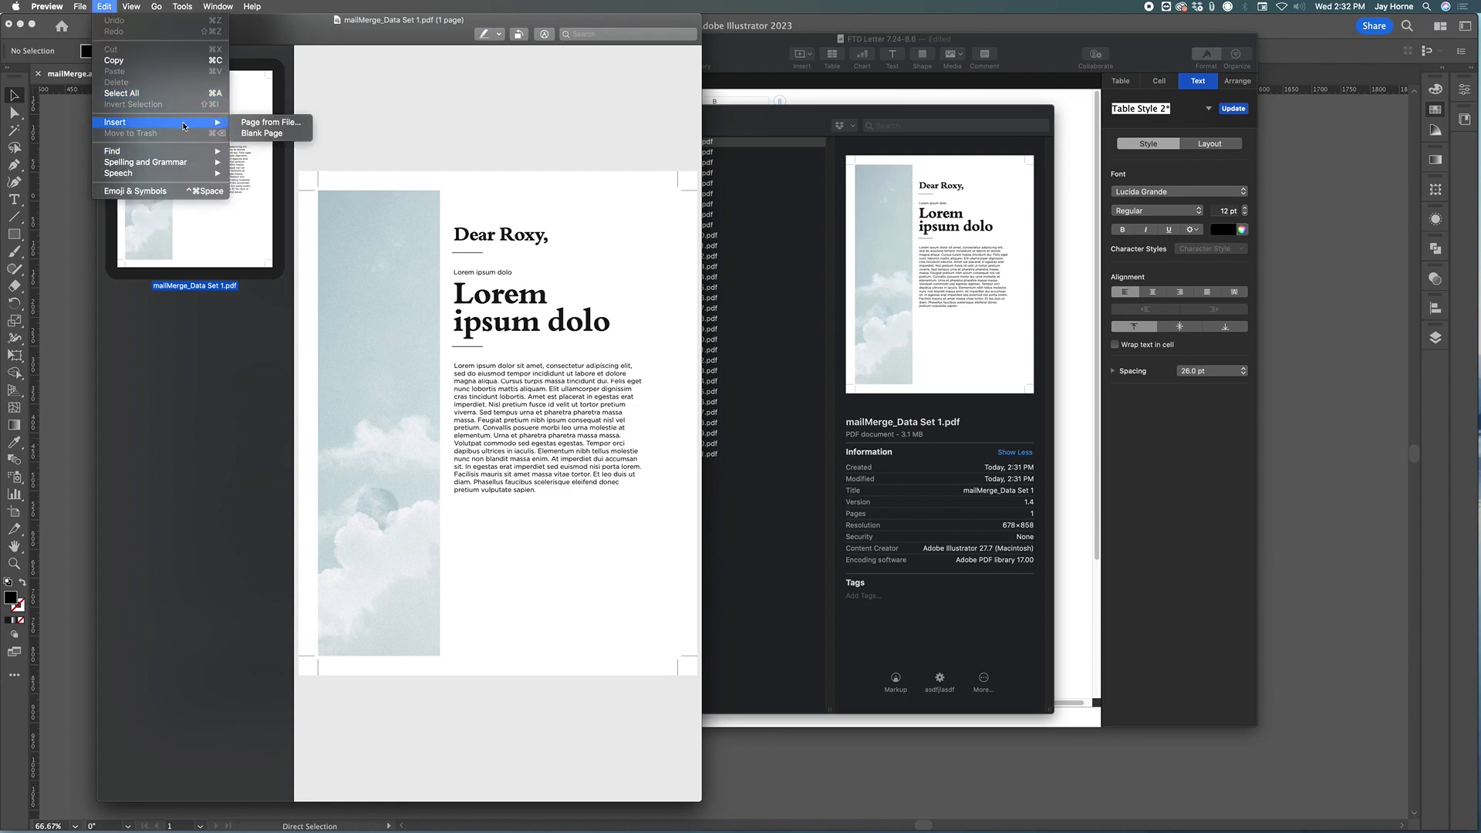
click(265, 123)
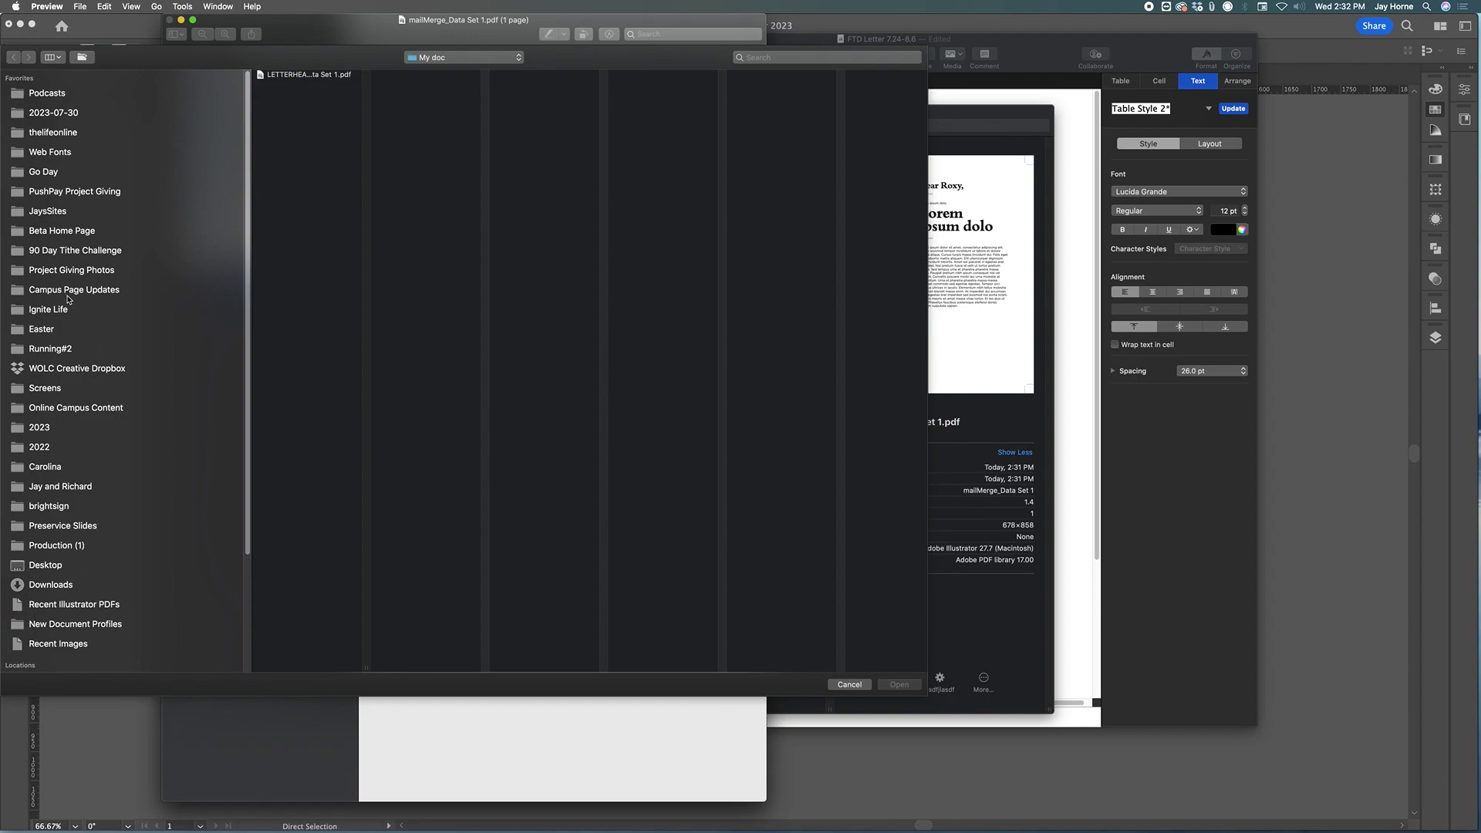
click(70, 573)
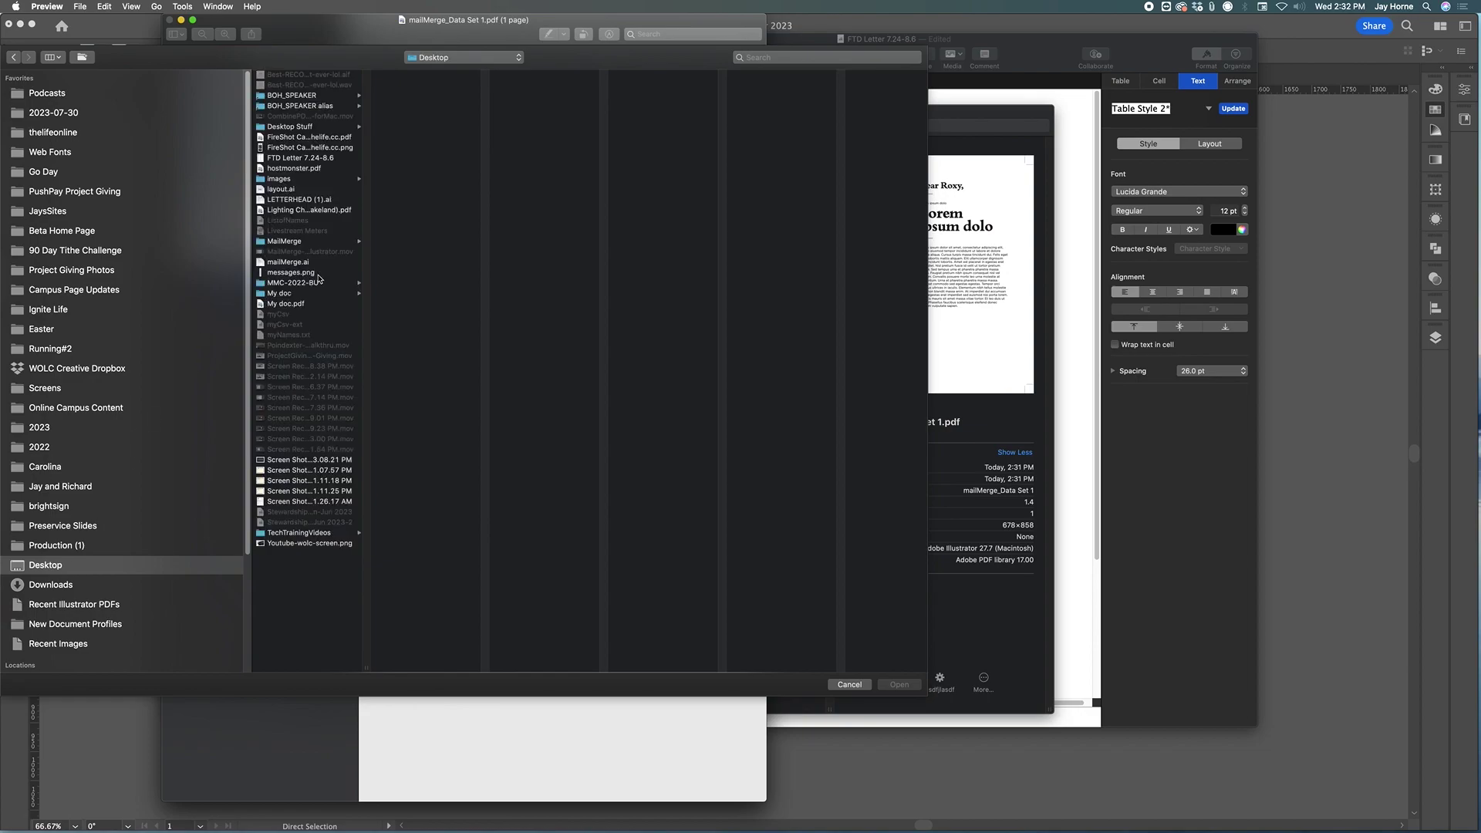
click(313, 242)
click(416, 86)
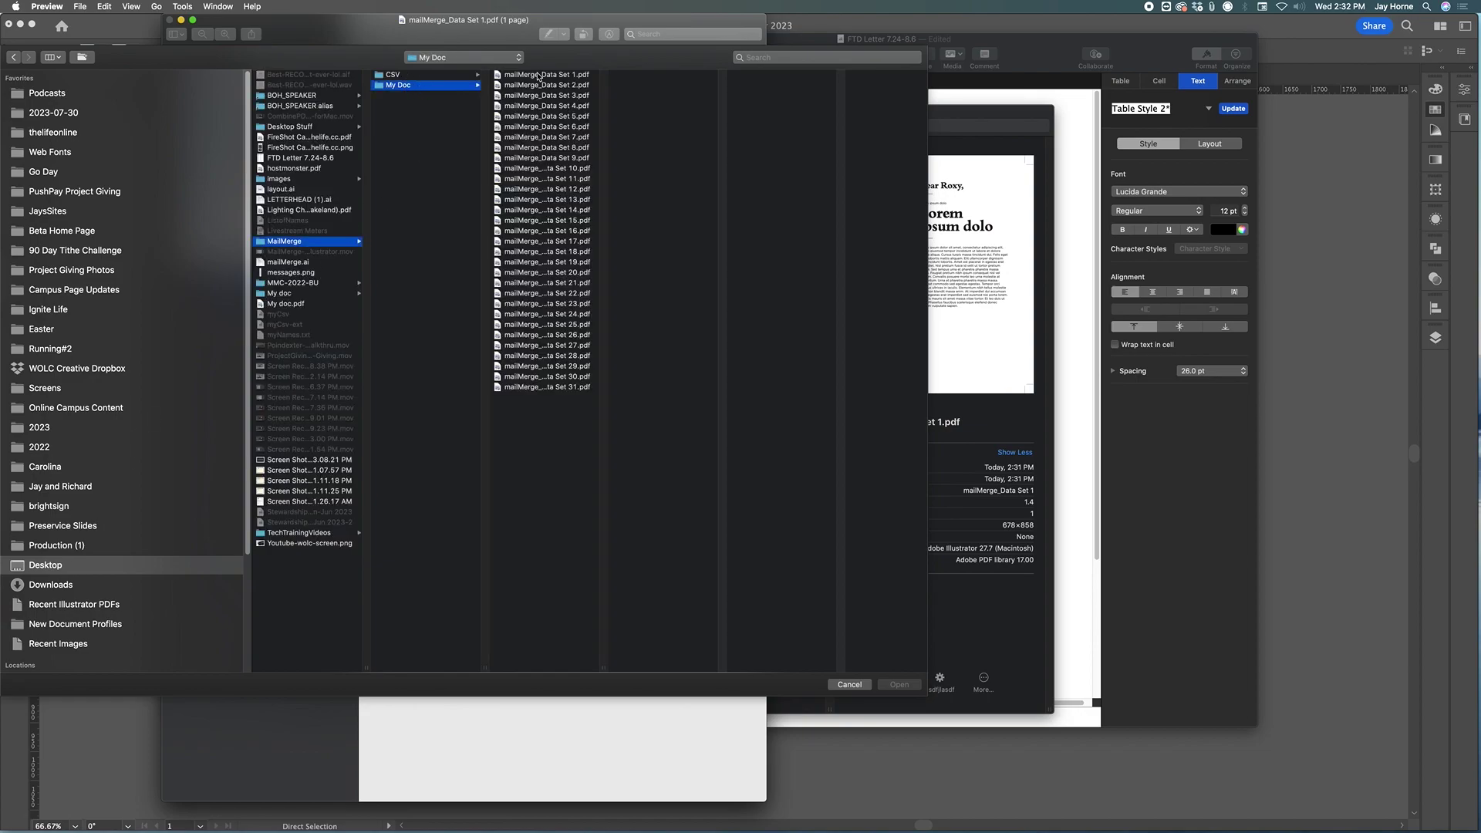
click(542, 86)
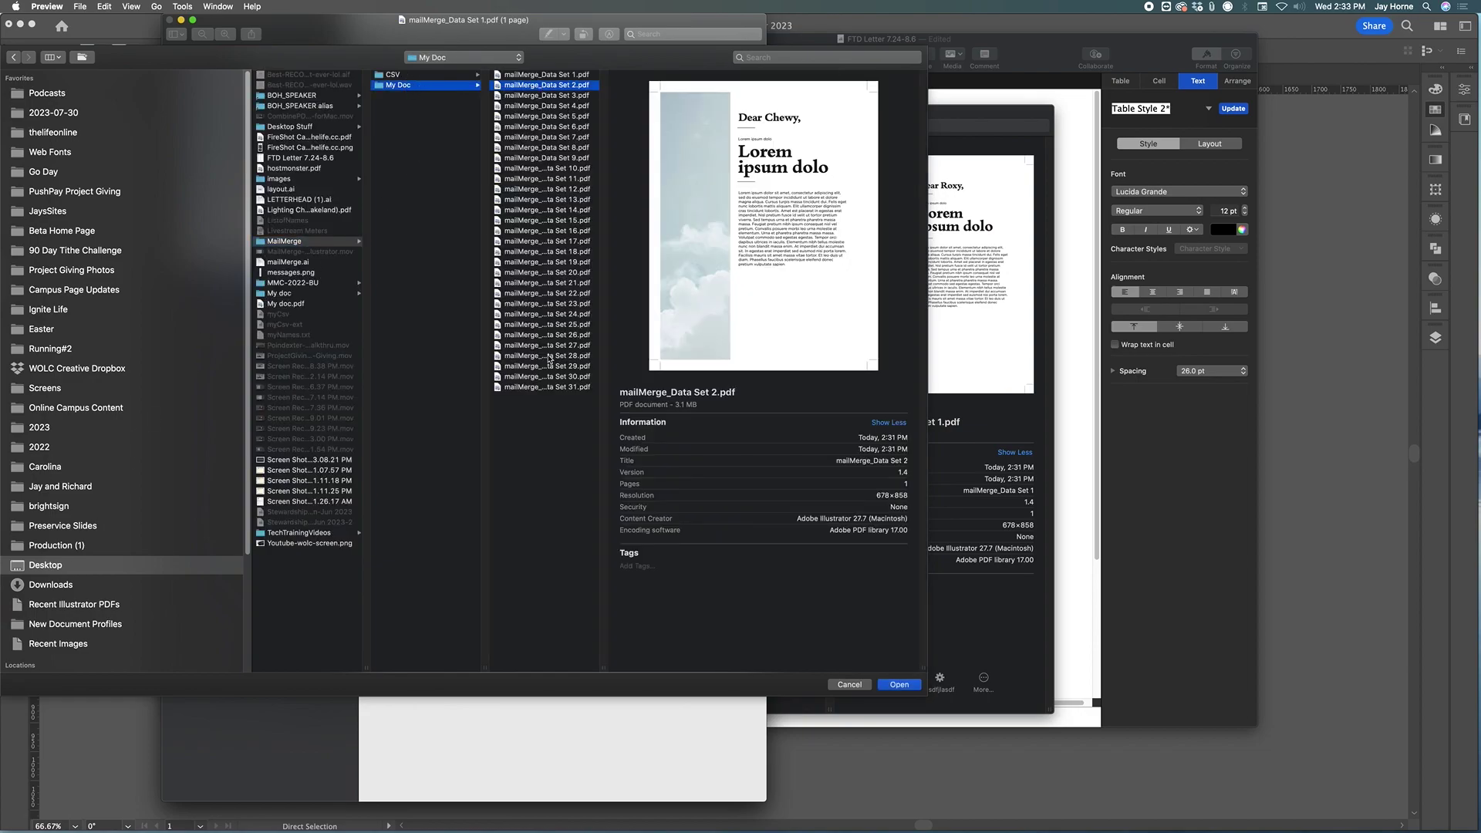
shift+click(550, 388)
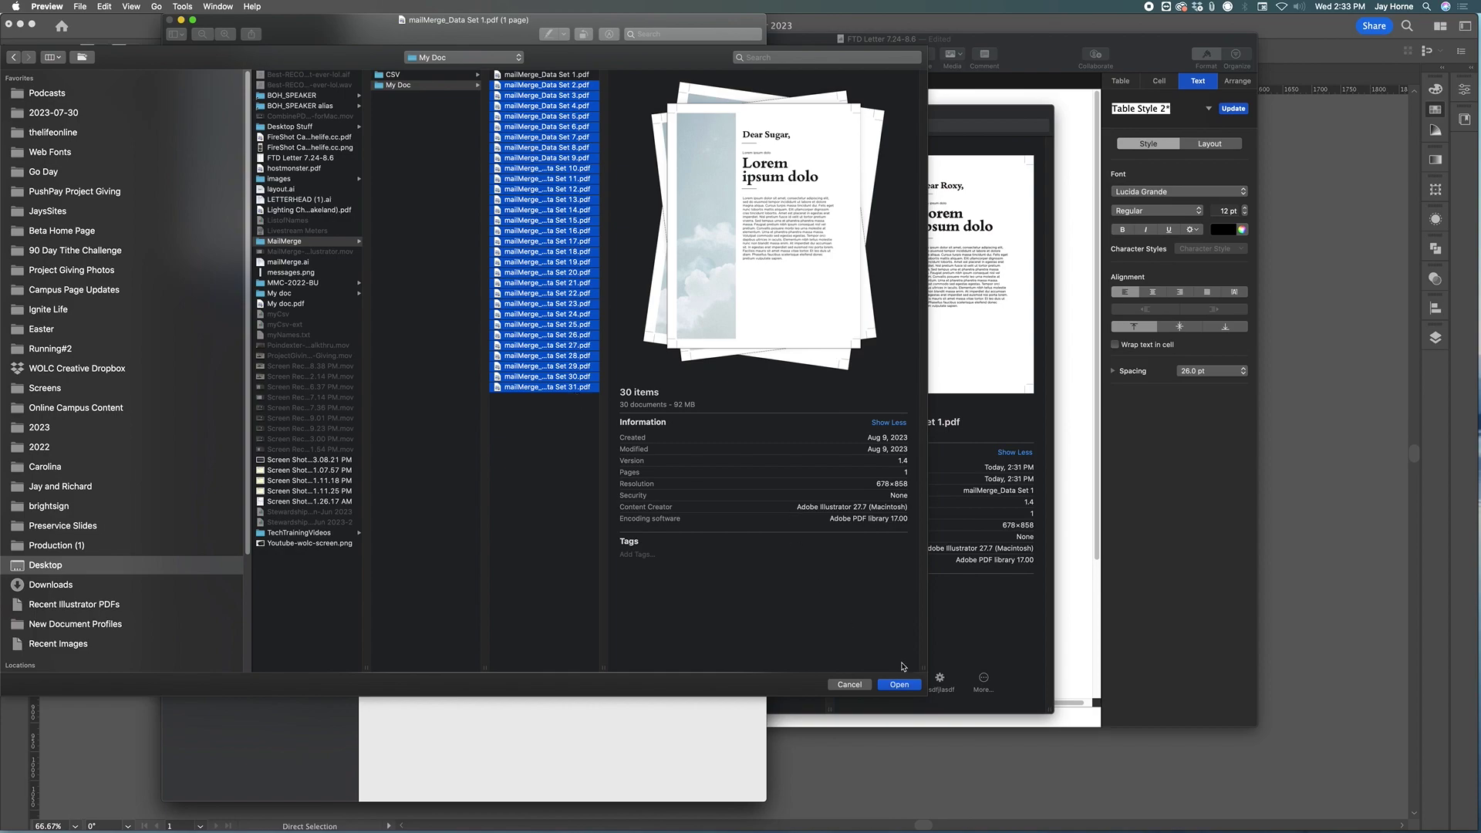
Insert the 30 chosen letters as pages, then browse thumbnails from Dear Roxy to Dear Chewy.
click(908, 688)
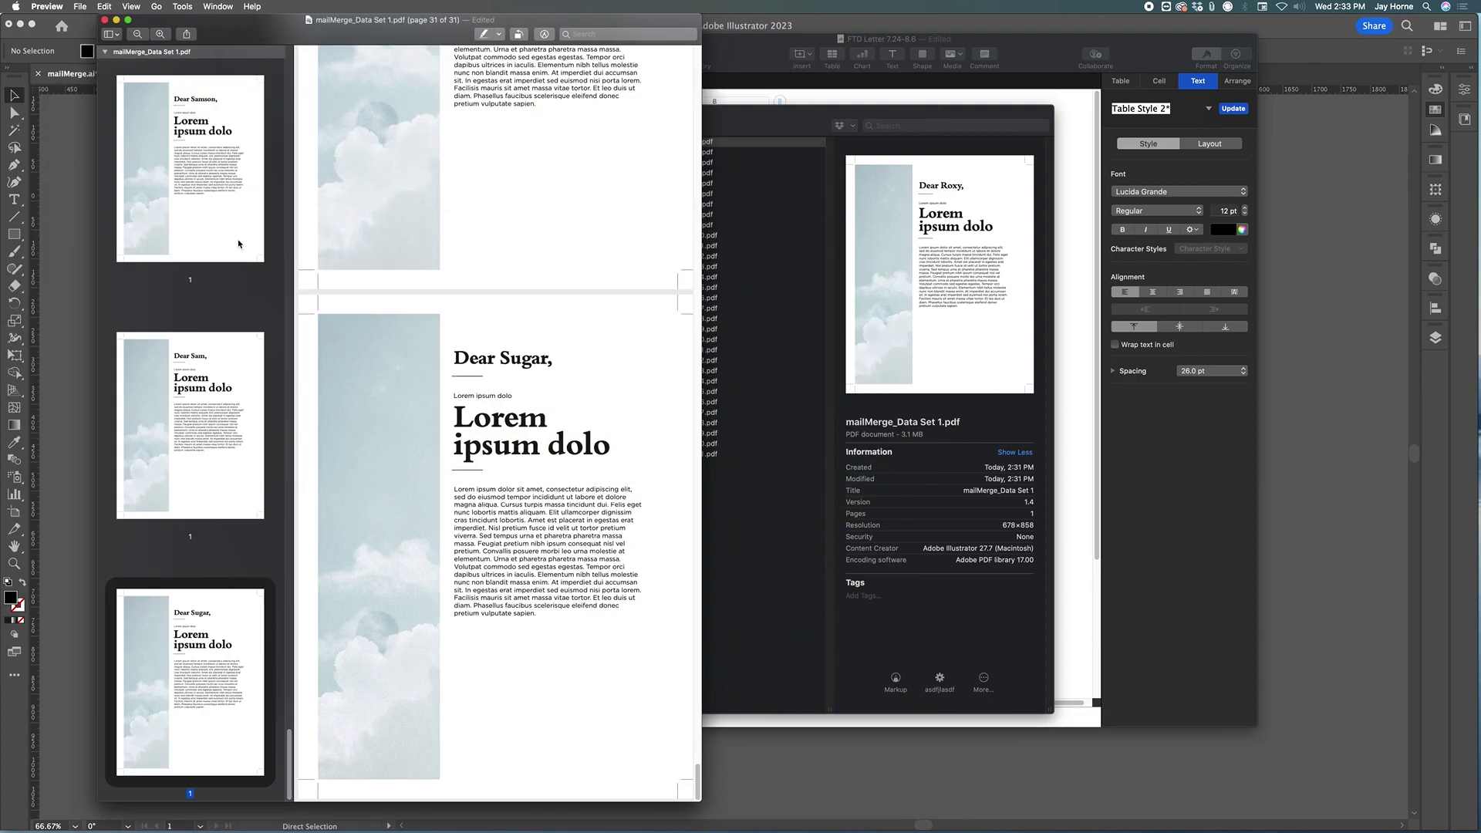
scroll(285, 519, up, 3)
drag(291, 731, 291, 85)
click(216, 136)
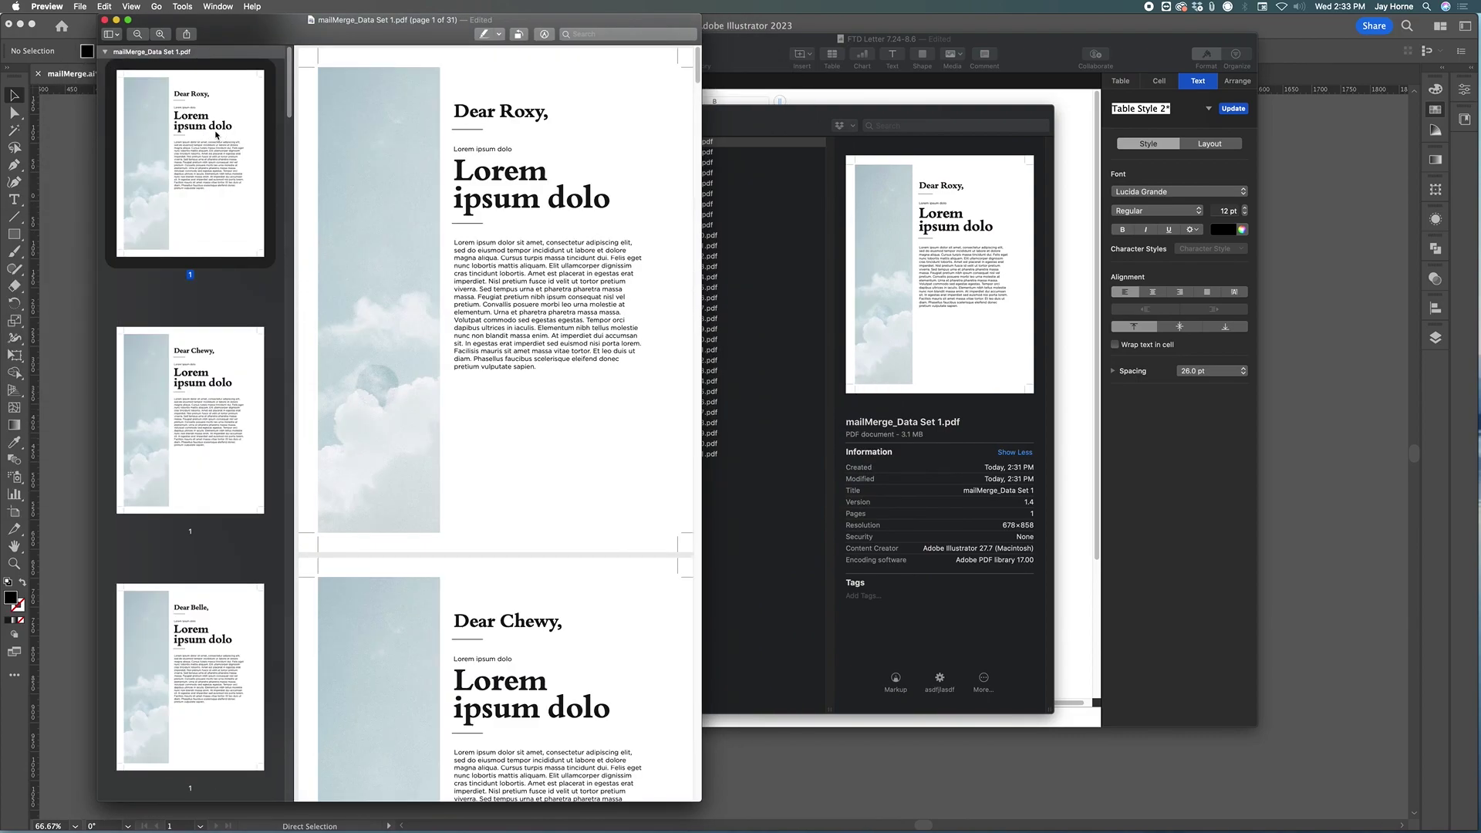
scroll(245, 135, down, 2)
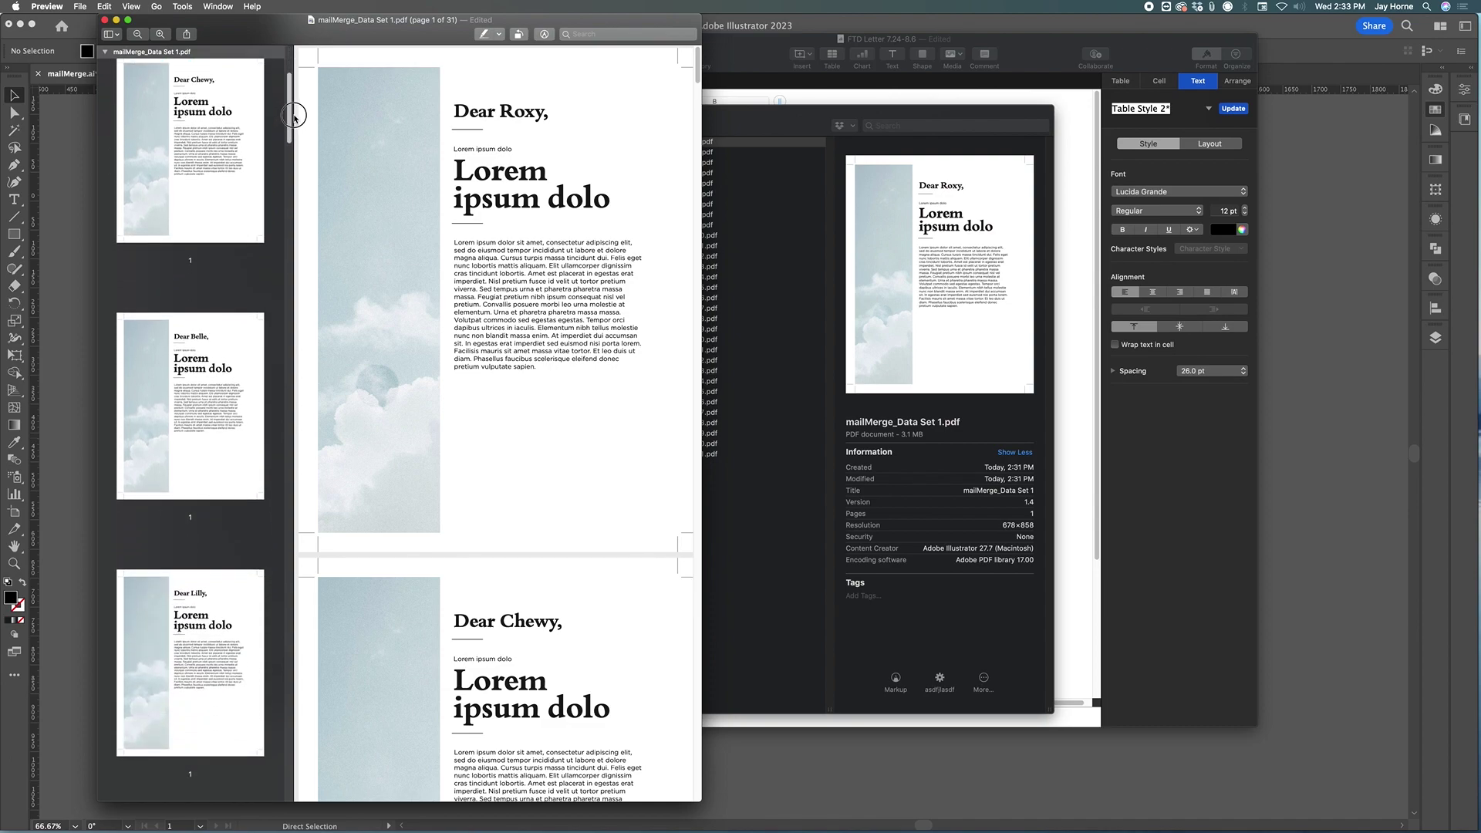
click(239, 149)
scroll(289, 146, down, 2)
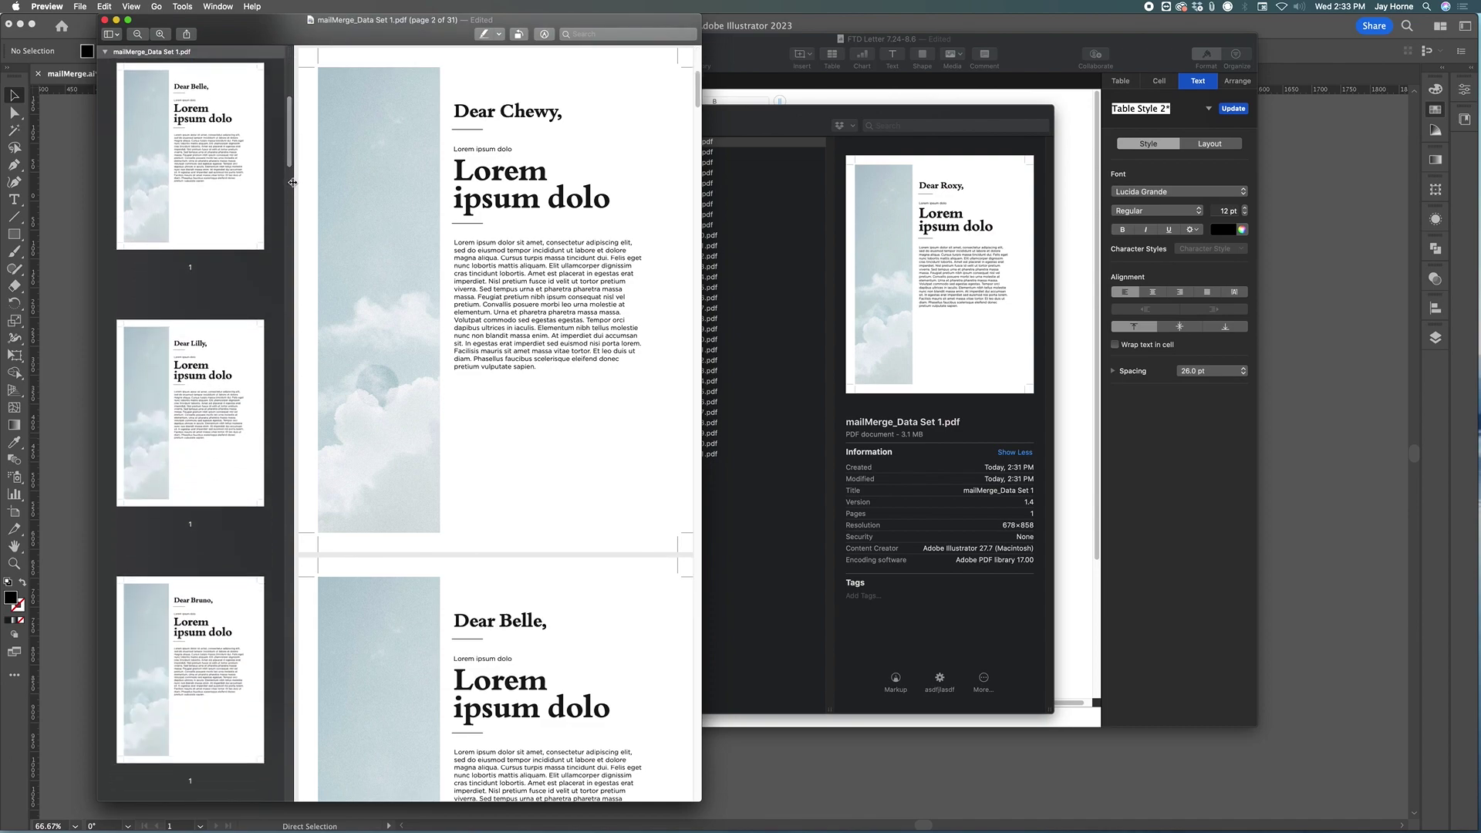
scroll(290, 160, down, 10)
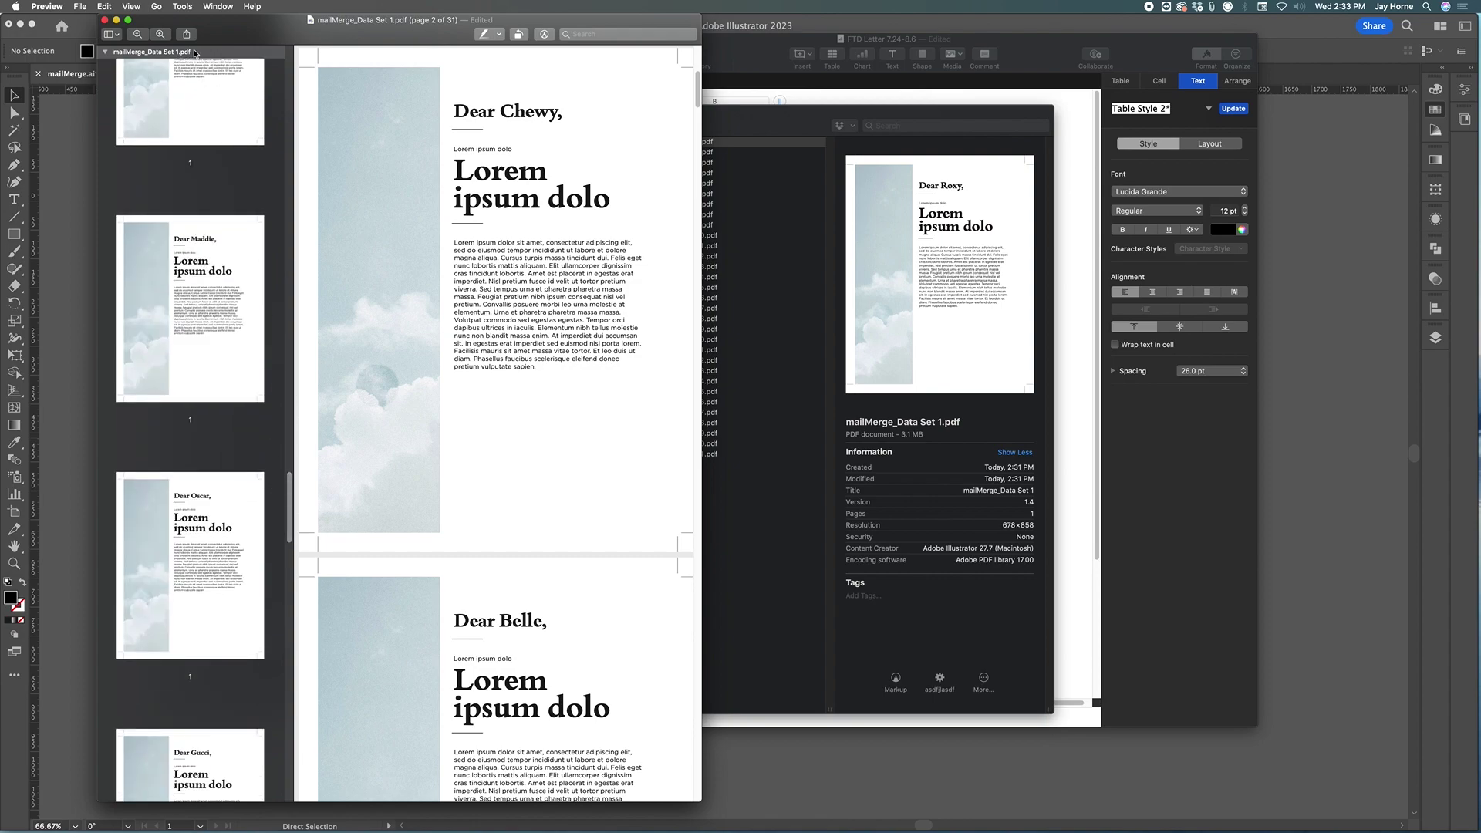
Zoom out until all 31 pages form one column, then switch to the Numbers name table.
click(139, 35)
click(139, 35)
click(139, 34)
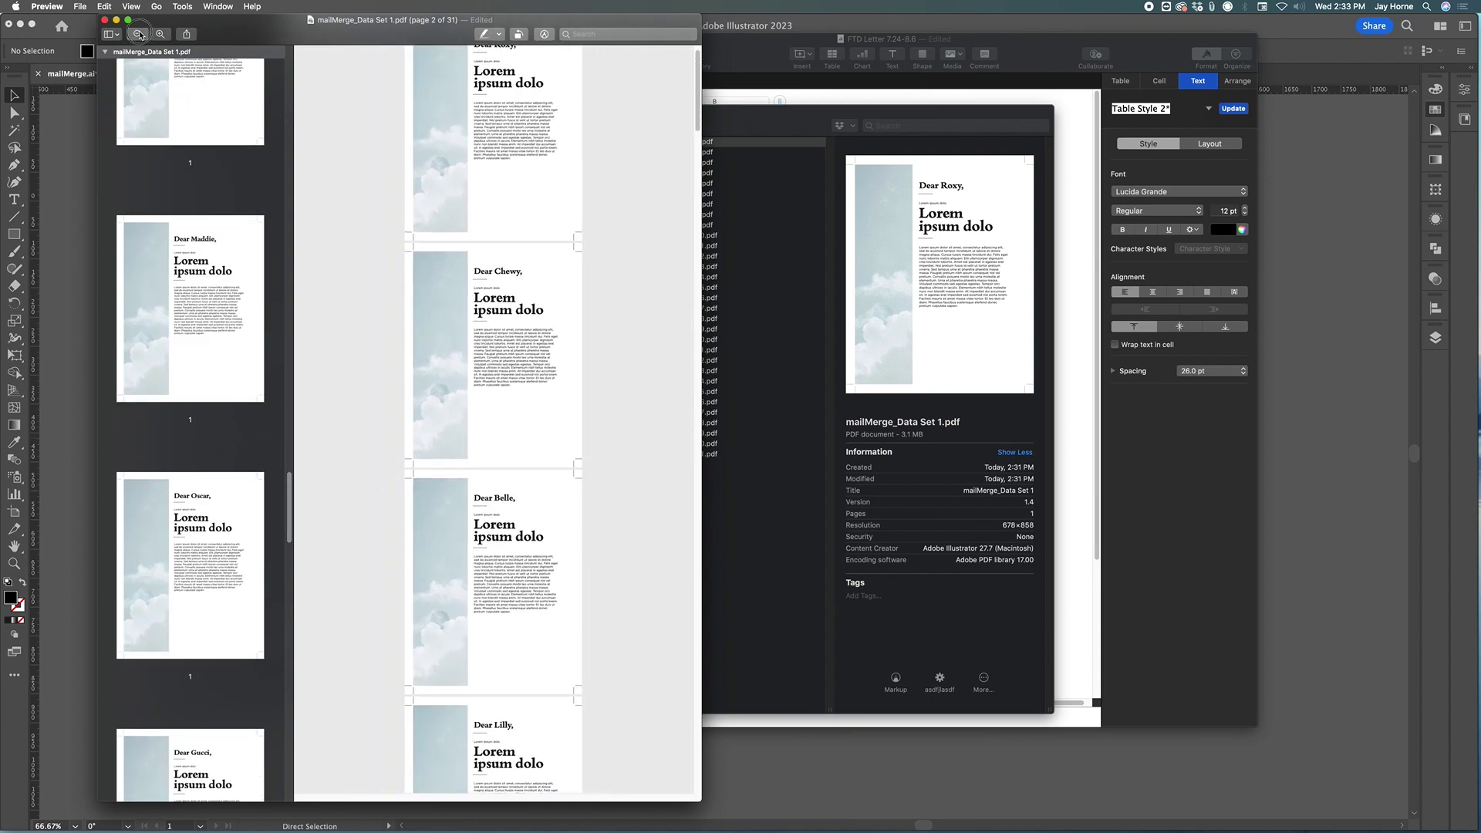
click(139, 34)
click(139, 35)
click(139, 35)
click(139, 35)
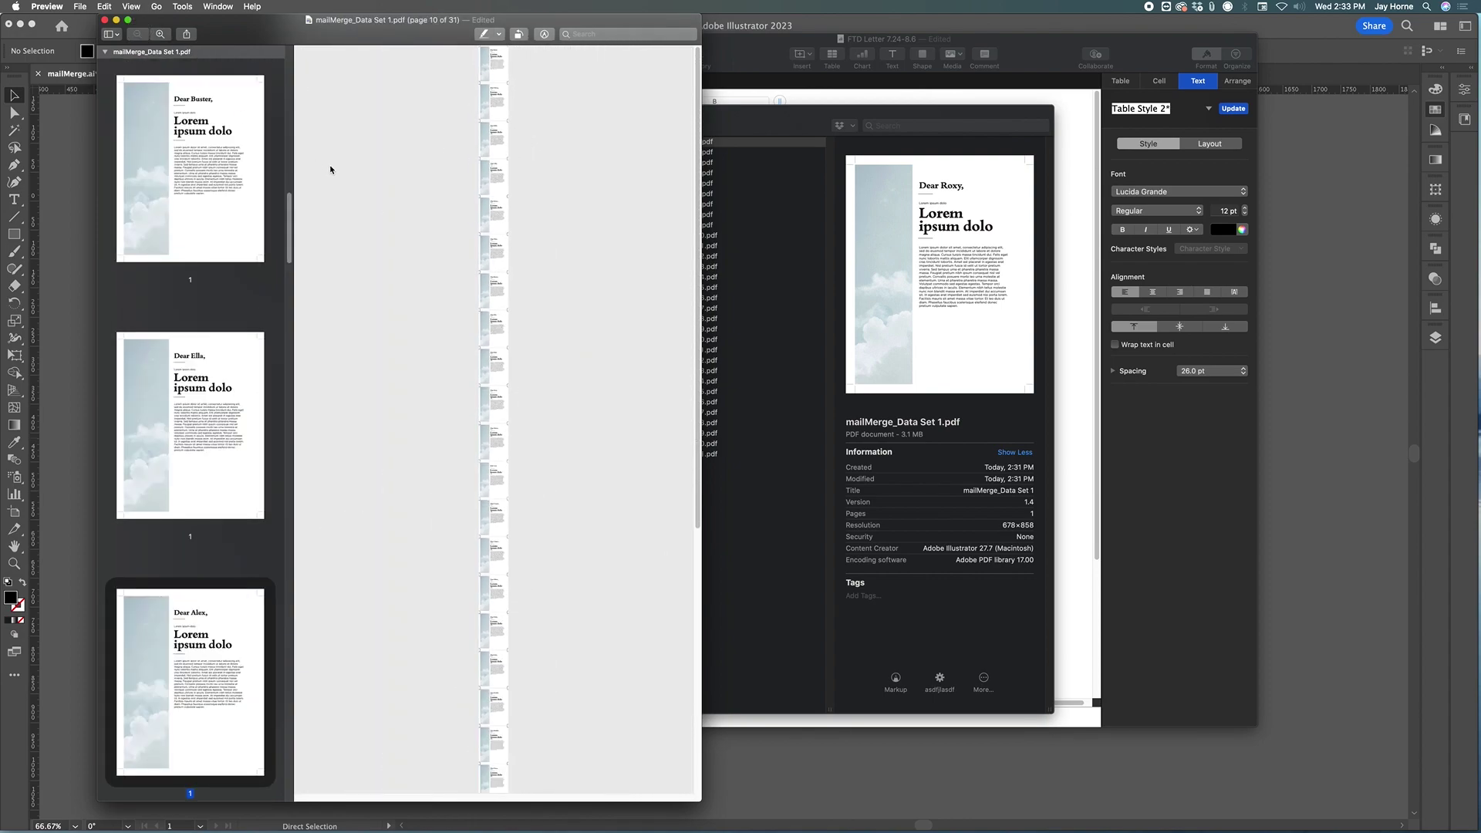
scroll(530, 272, down, 10)
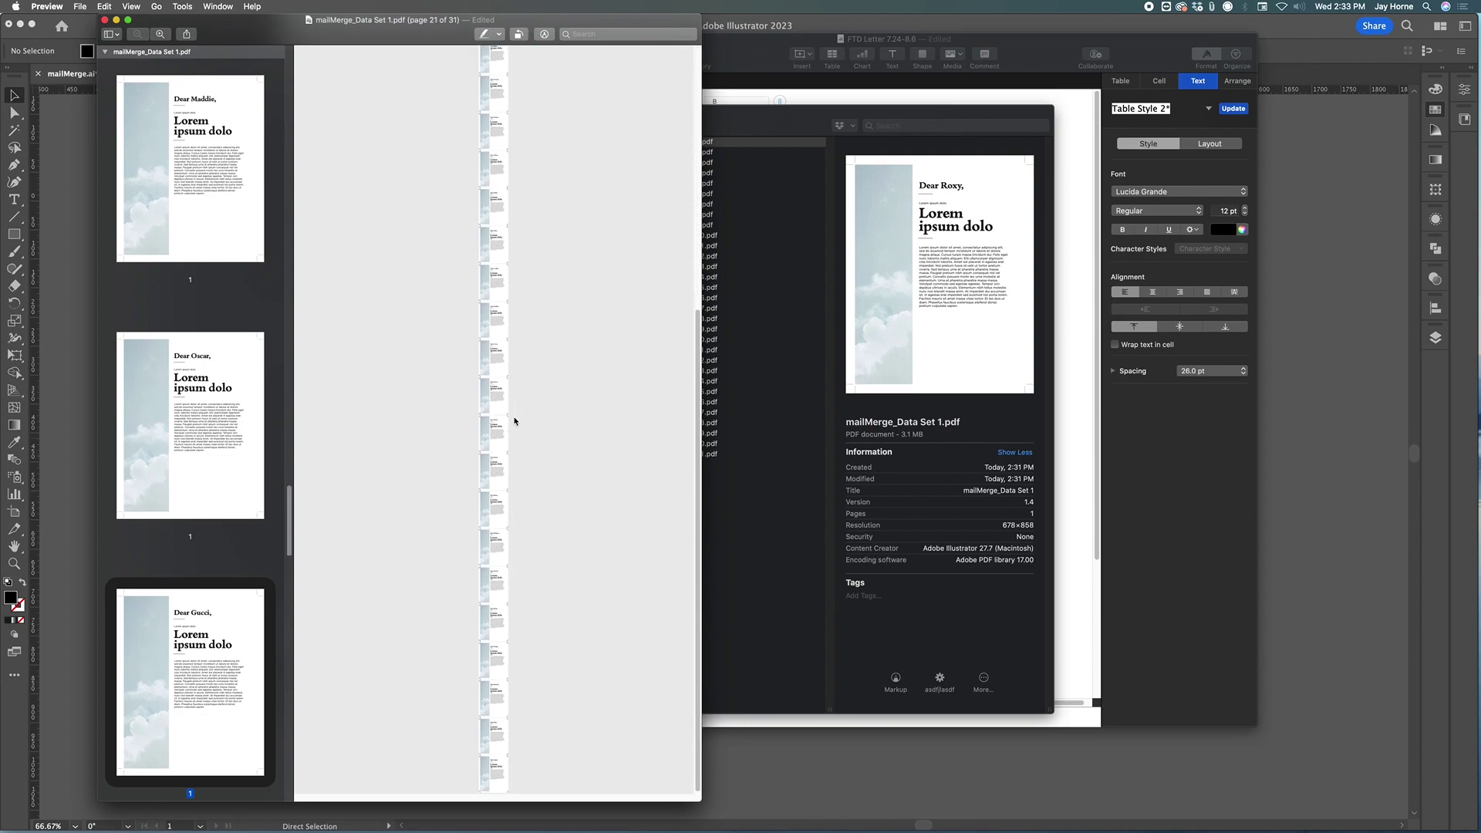
key(super+Tab)
key(super+Tab)
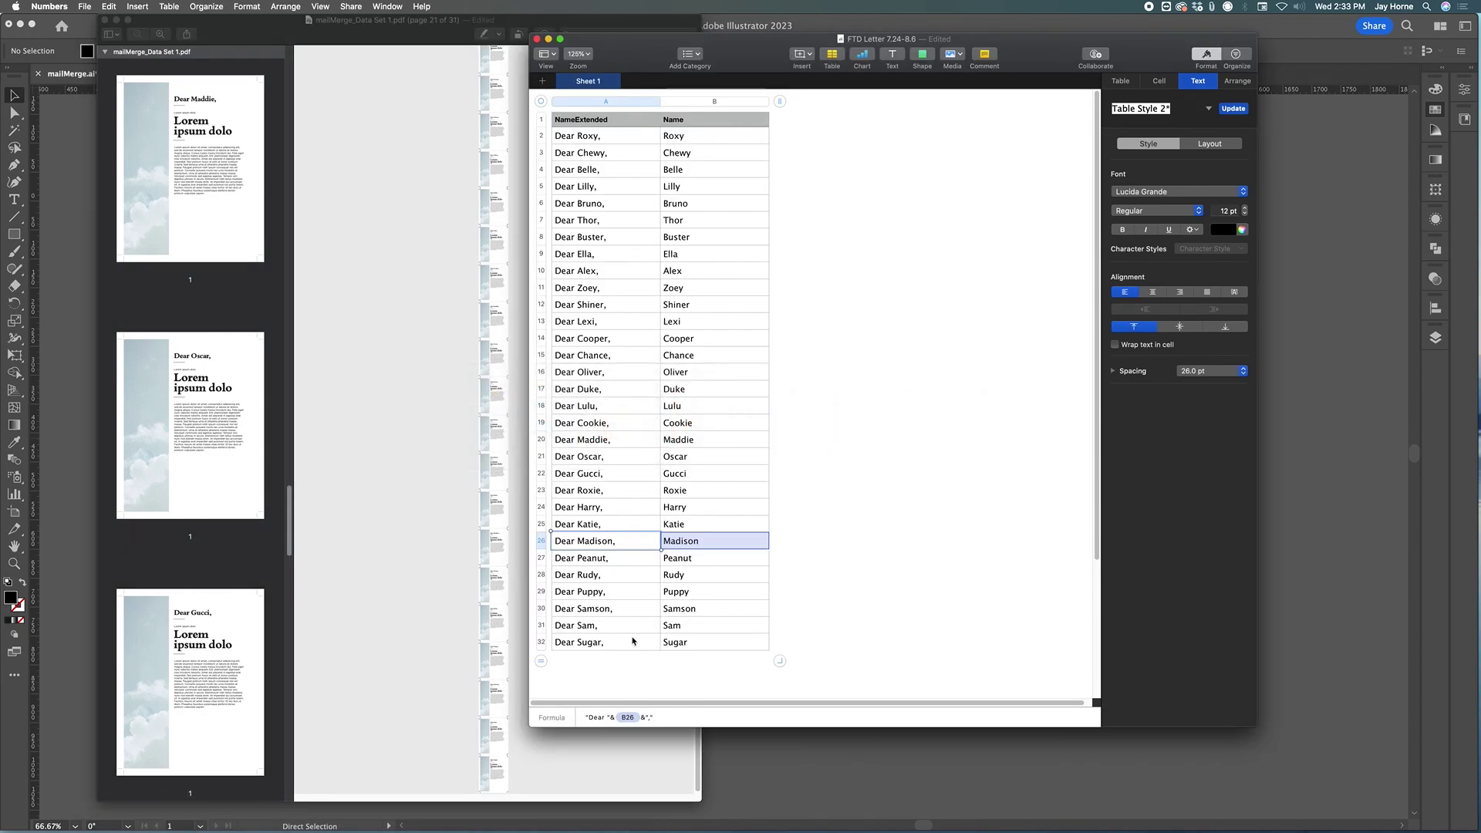
Select Dear Sugar in cell A32, then zoom into the last letters in Preview.
click(598, 645)
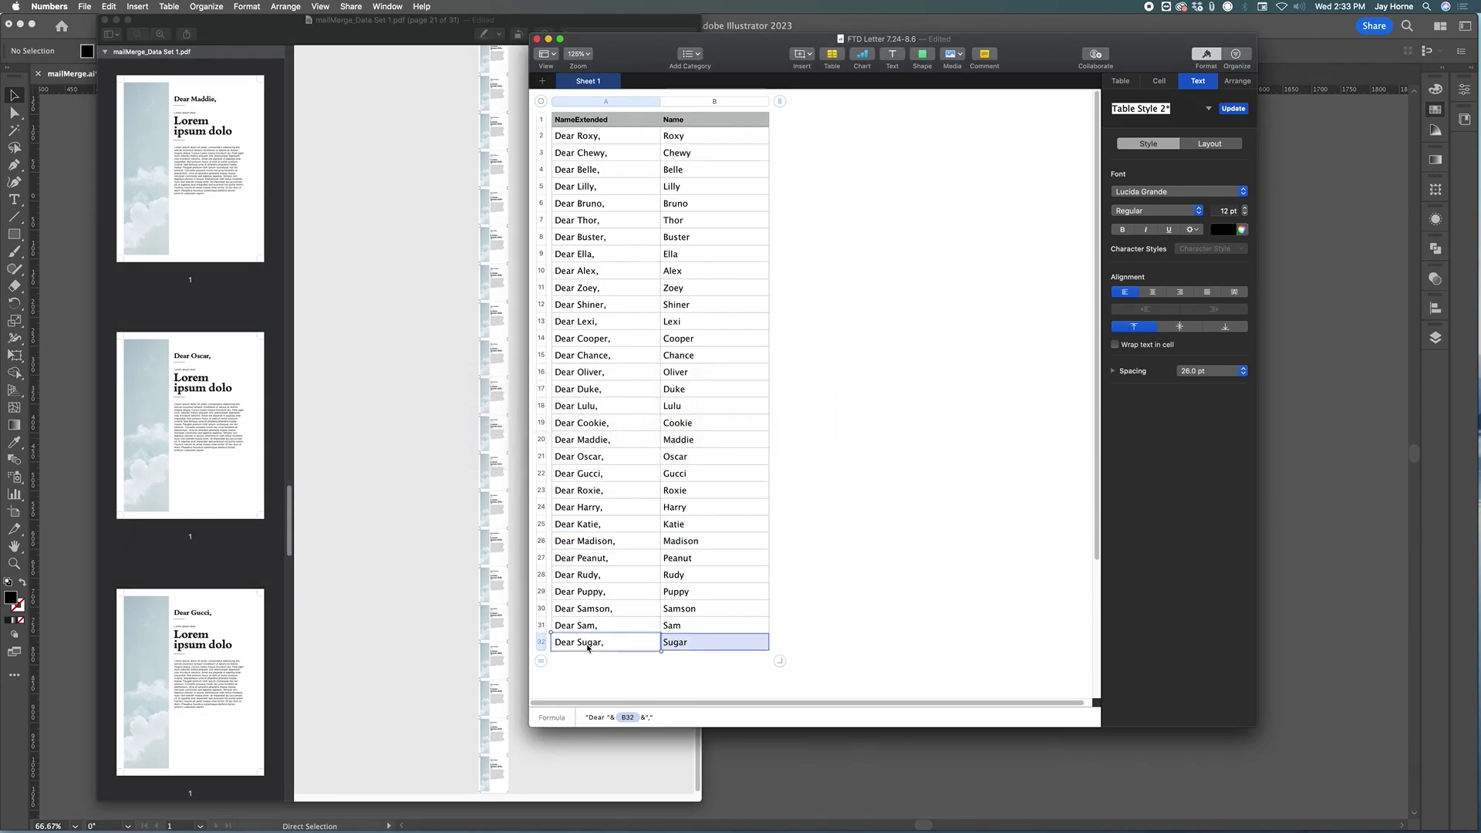
click(506, 585)
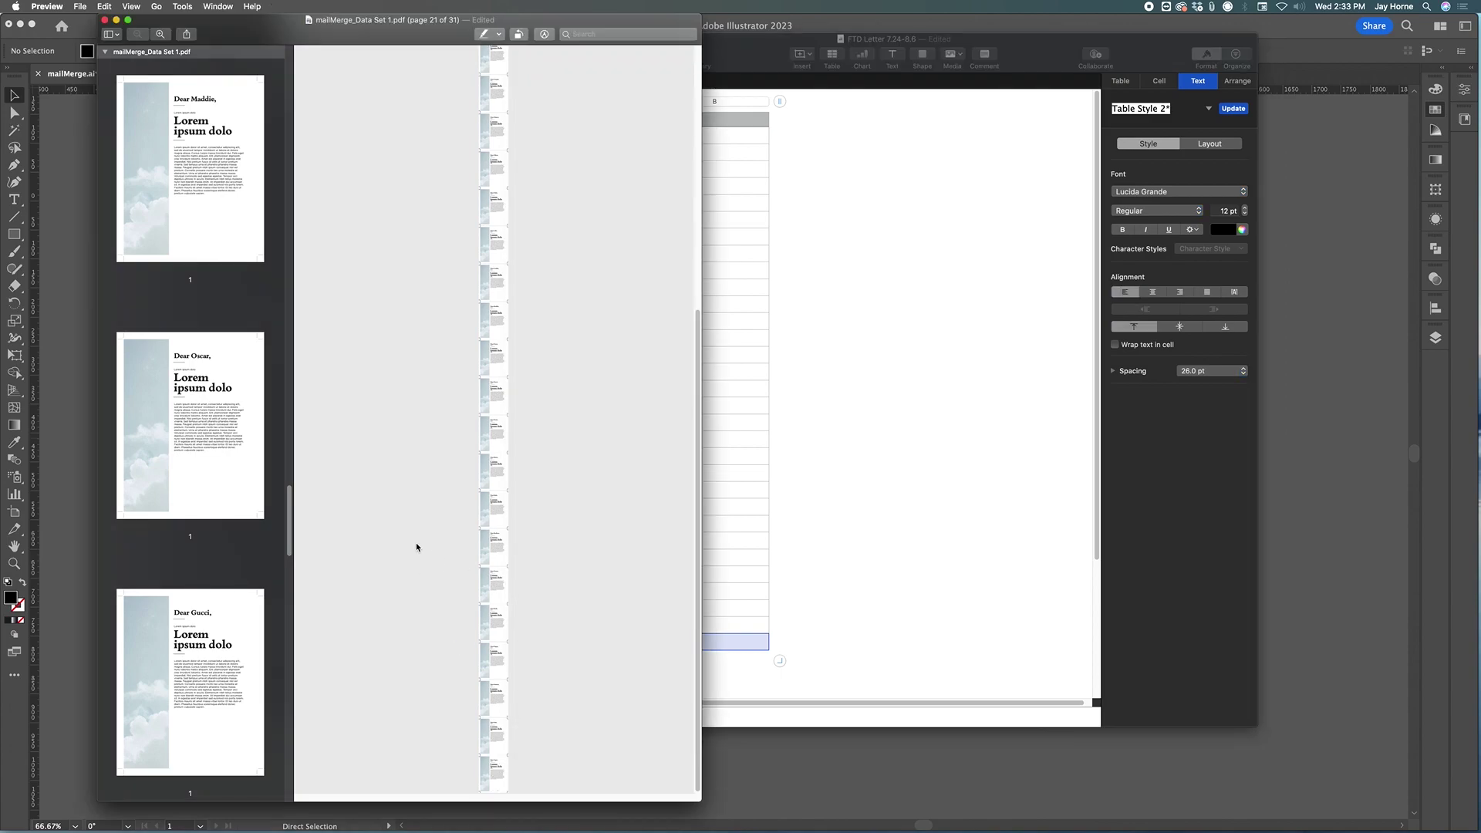
click(160, 34)
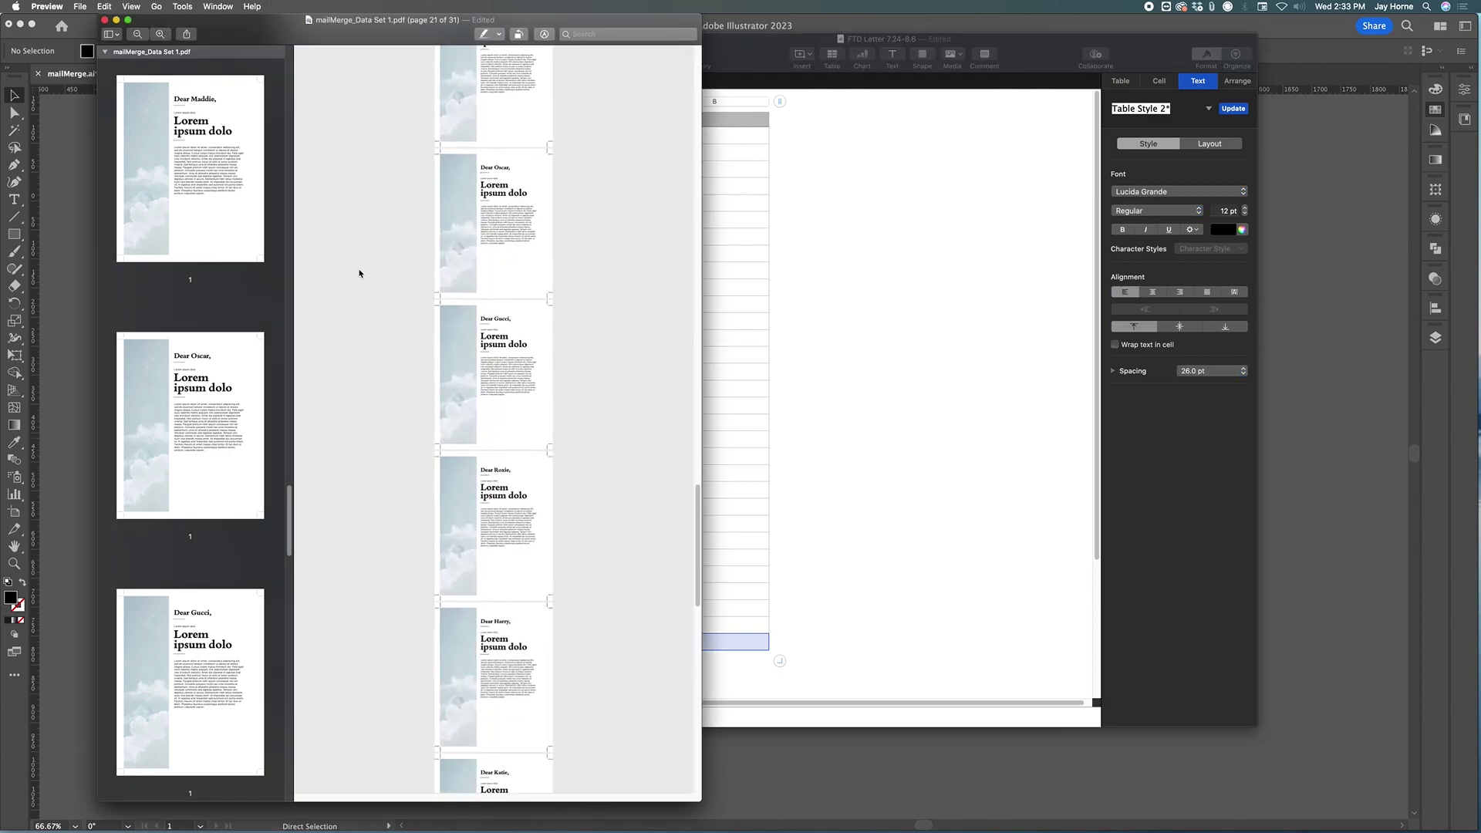
scroll(440, 399, down, 10)
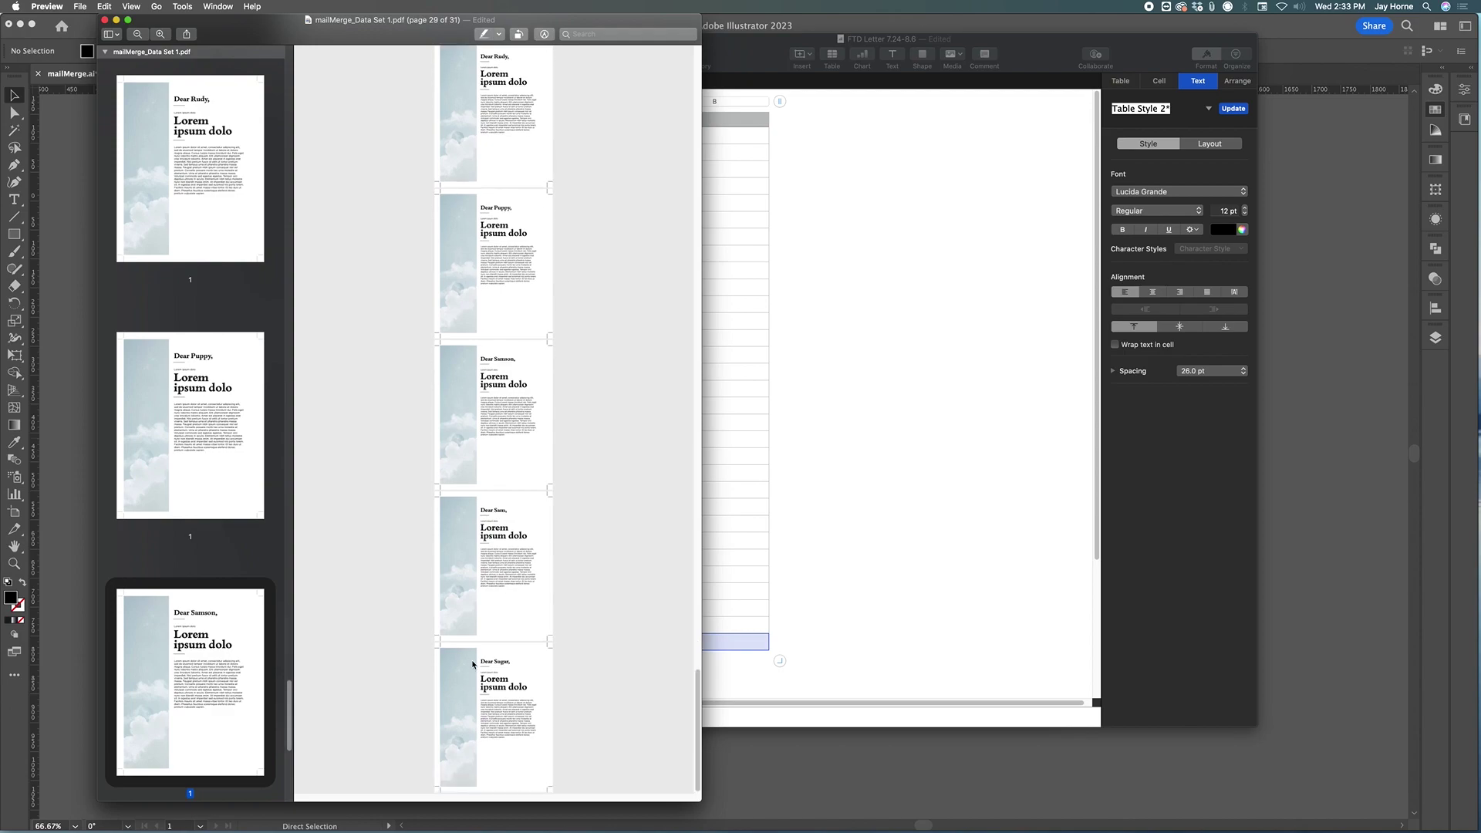
click(160, 34)
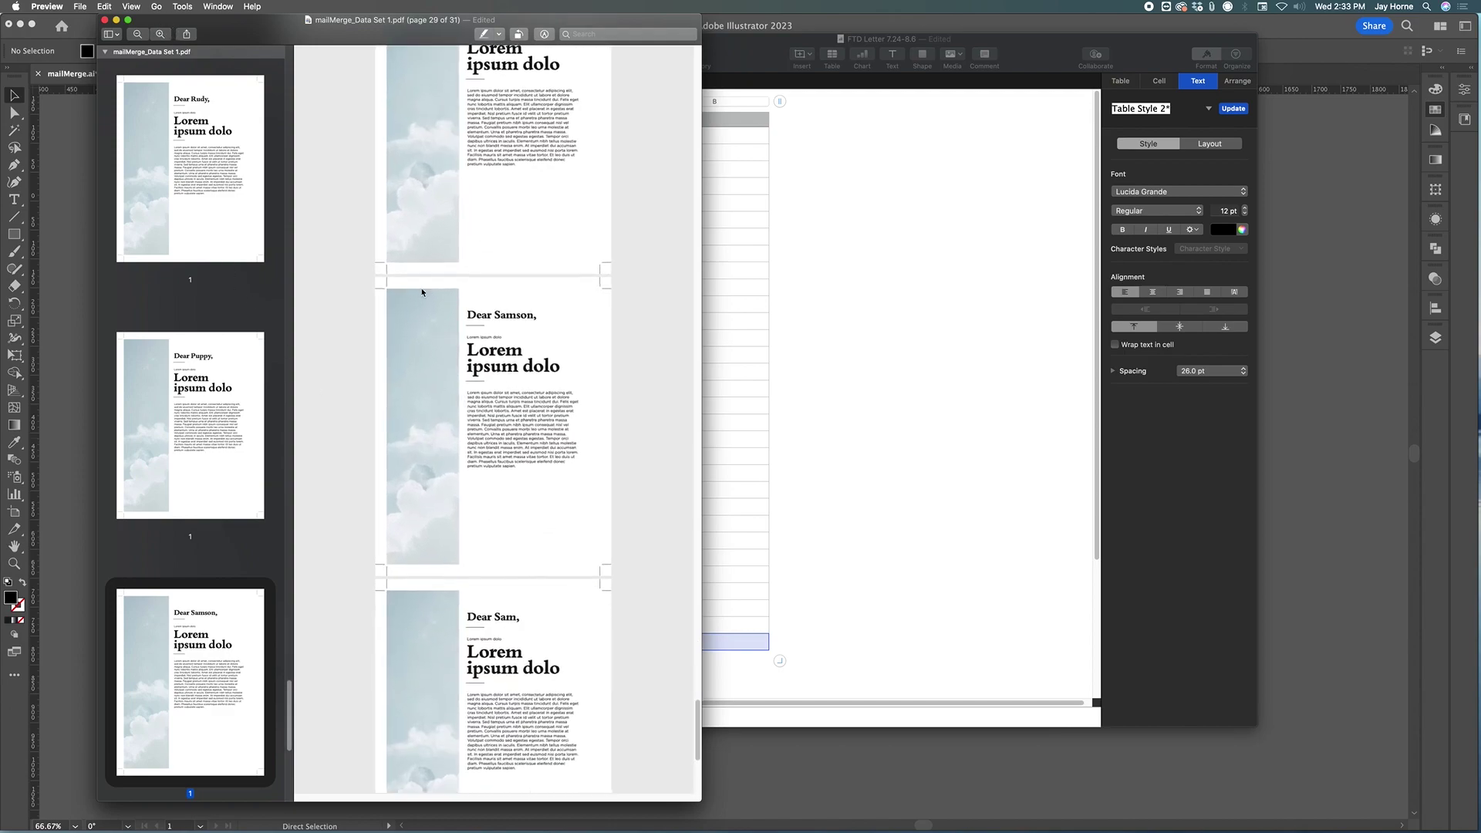
scroll(586, 515, down, 5)
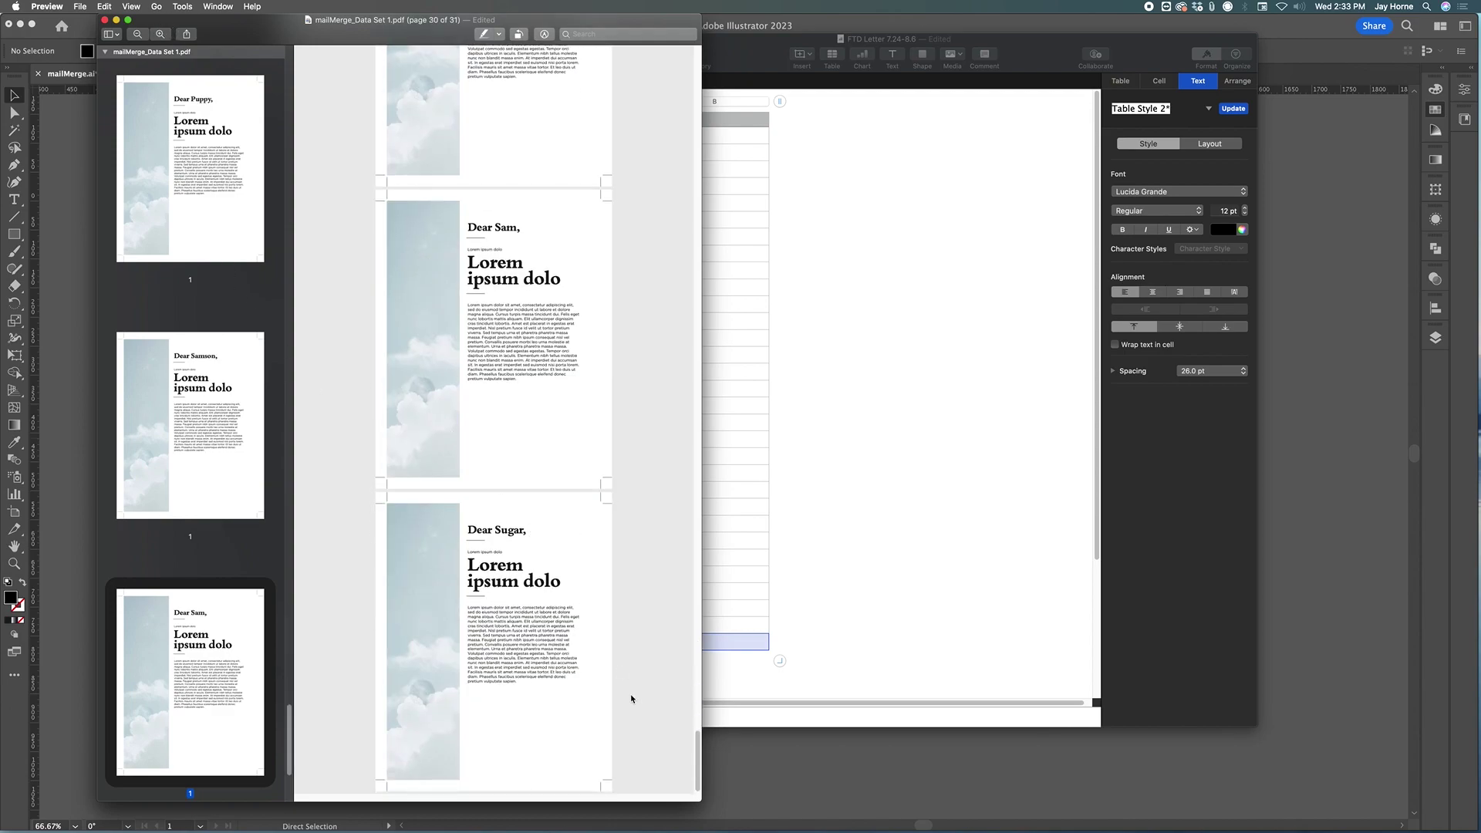
Check the greeting formula in cell A2, then return Preview to the Dear Roxy first page.
click(709, 365)
click(588, 138)
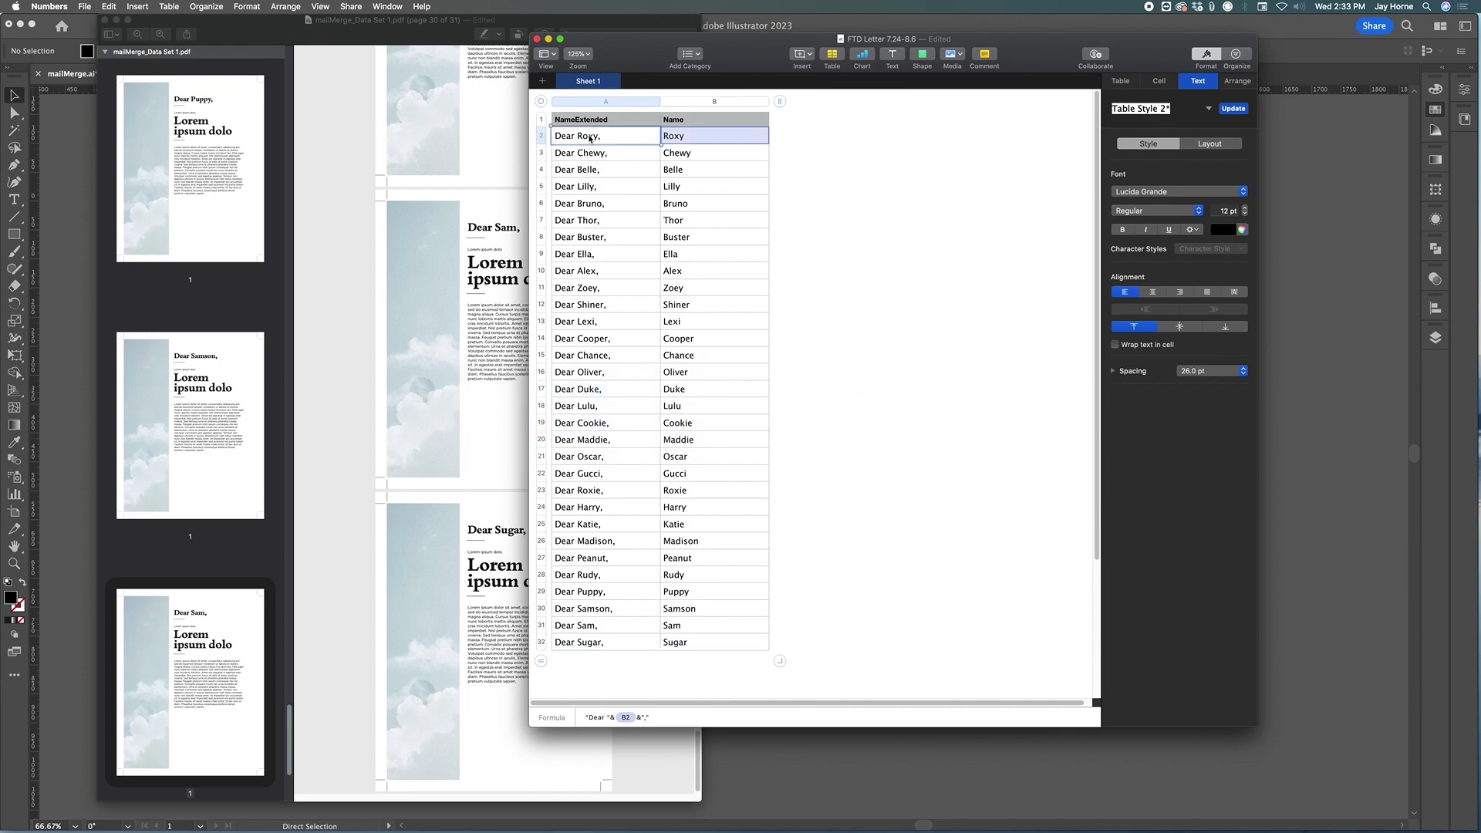
click(494, 308)
scroll(494, 309, up, 3)
click(196, 181)
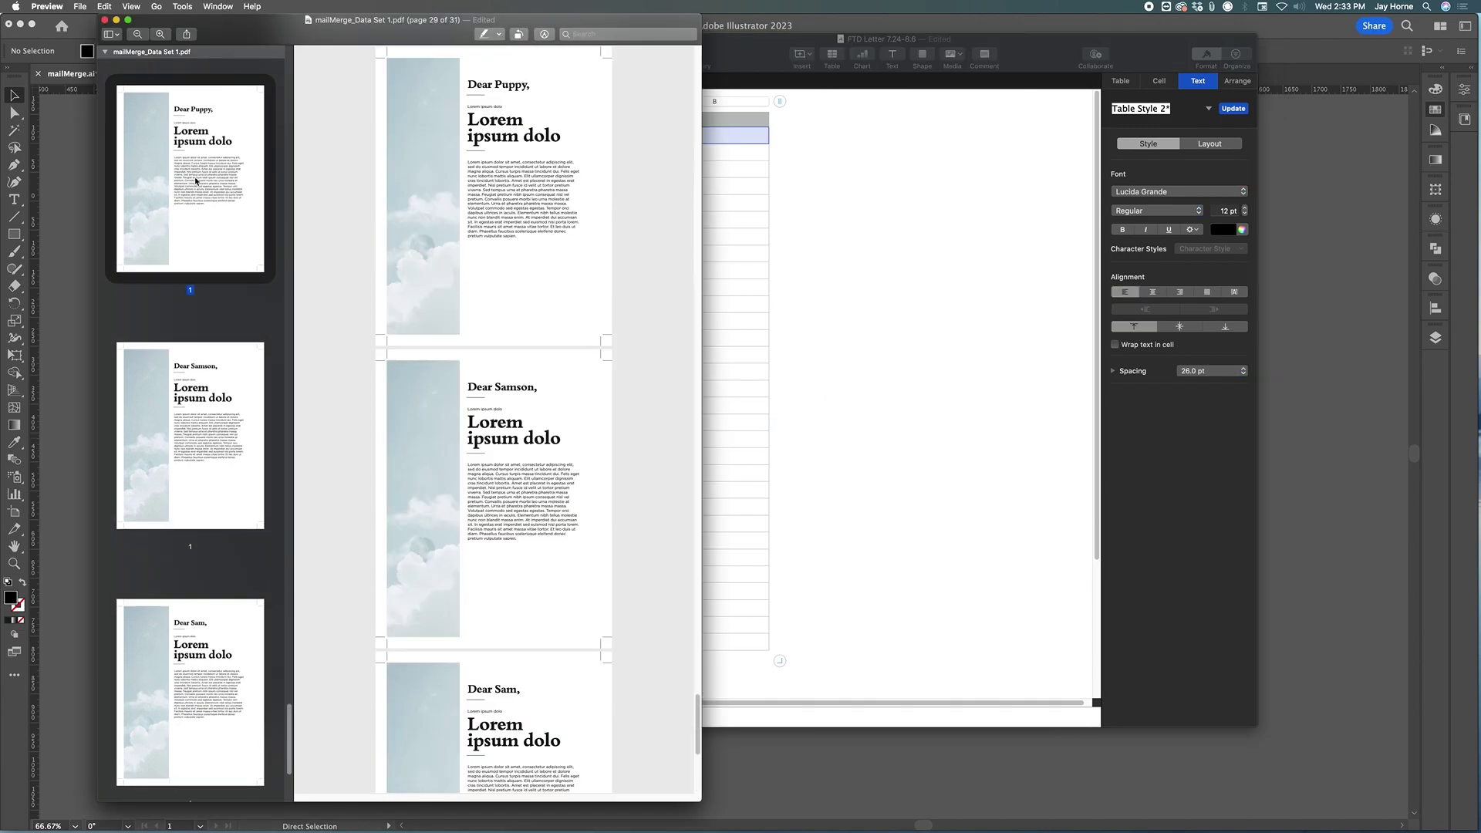
scroll(197, 181, down, 10)
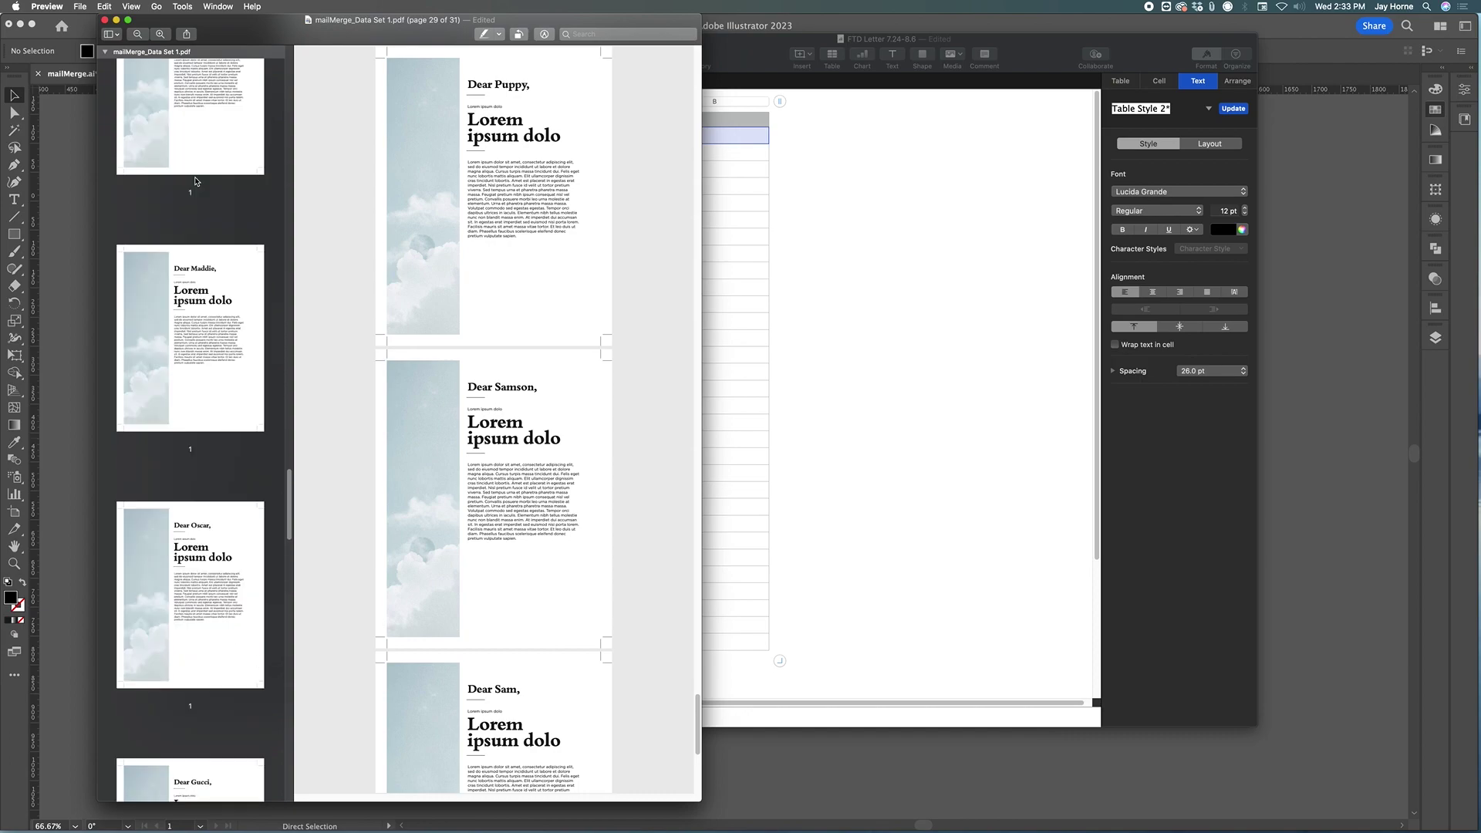
scroll(196, 182, up, 15)
click(197, 181)
drag(476, 84, 525, 86)
click(79, 6)
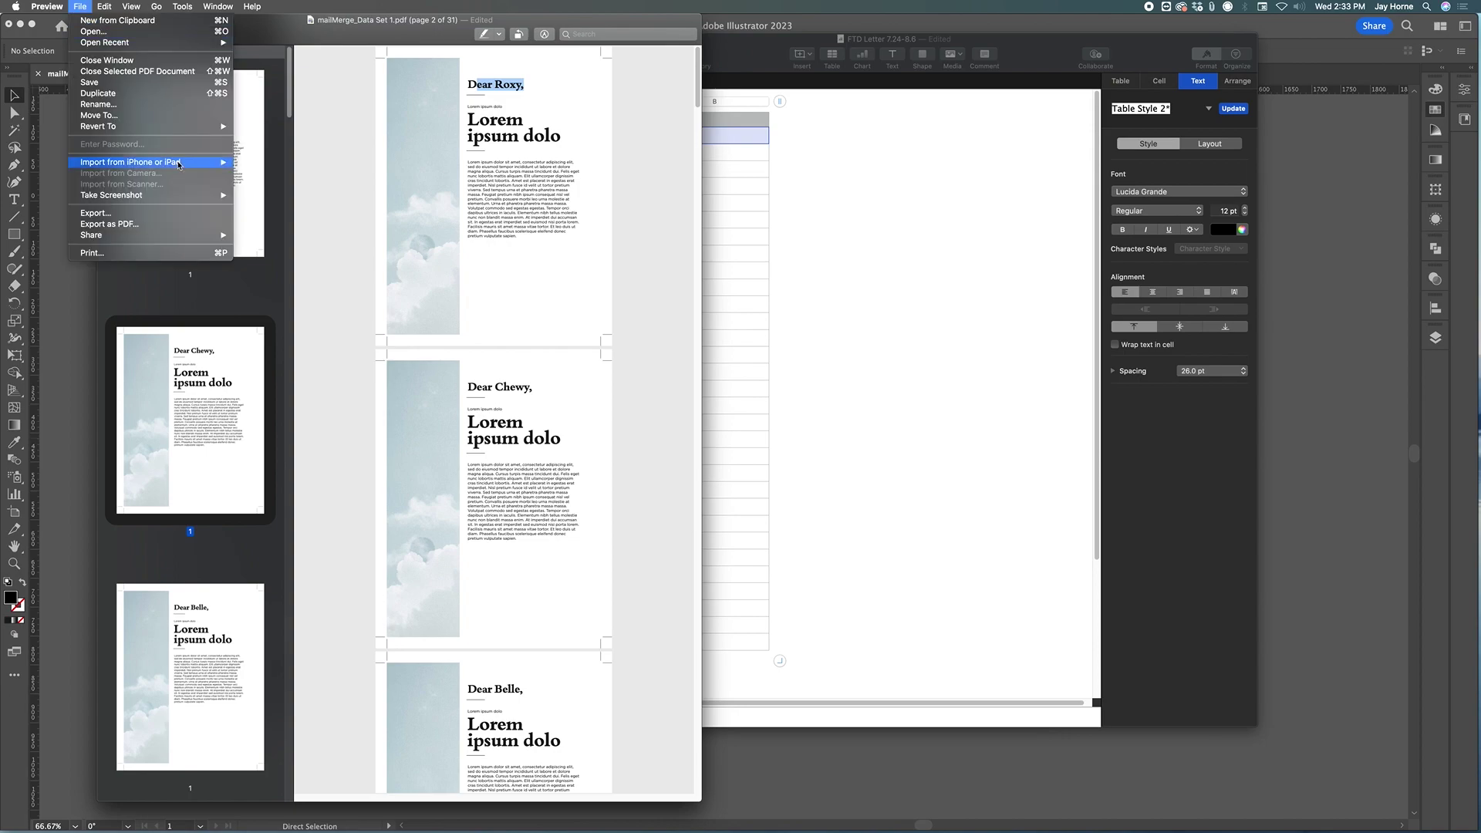
Dismiss the File menu, switch toward Finder, and quit Preview.
click(157, 258)
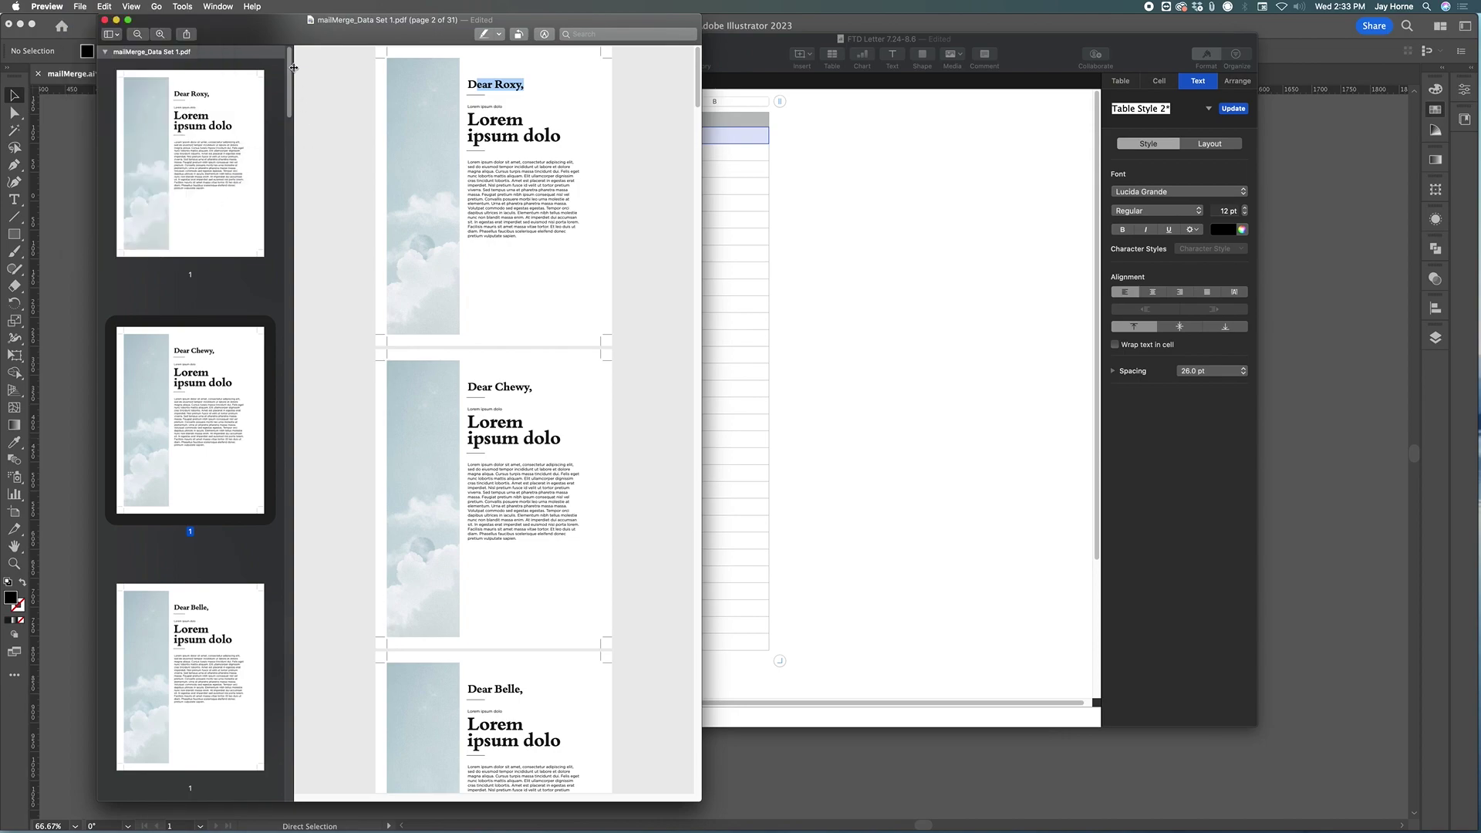
drag(280, 26, 293, 25)
key(super+Tab)
key(super+Tab)
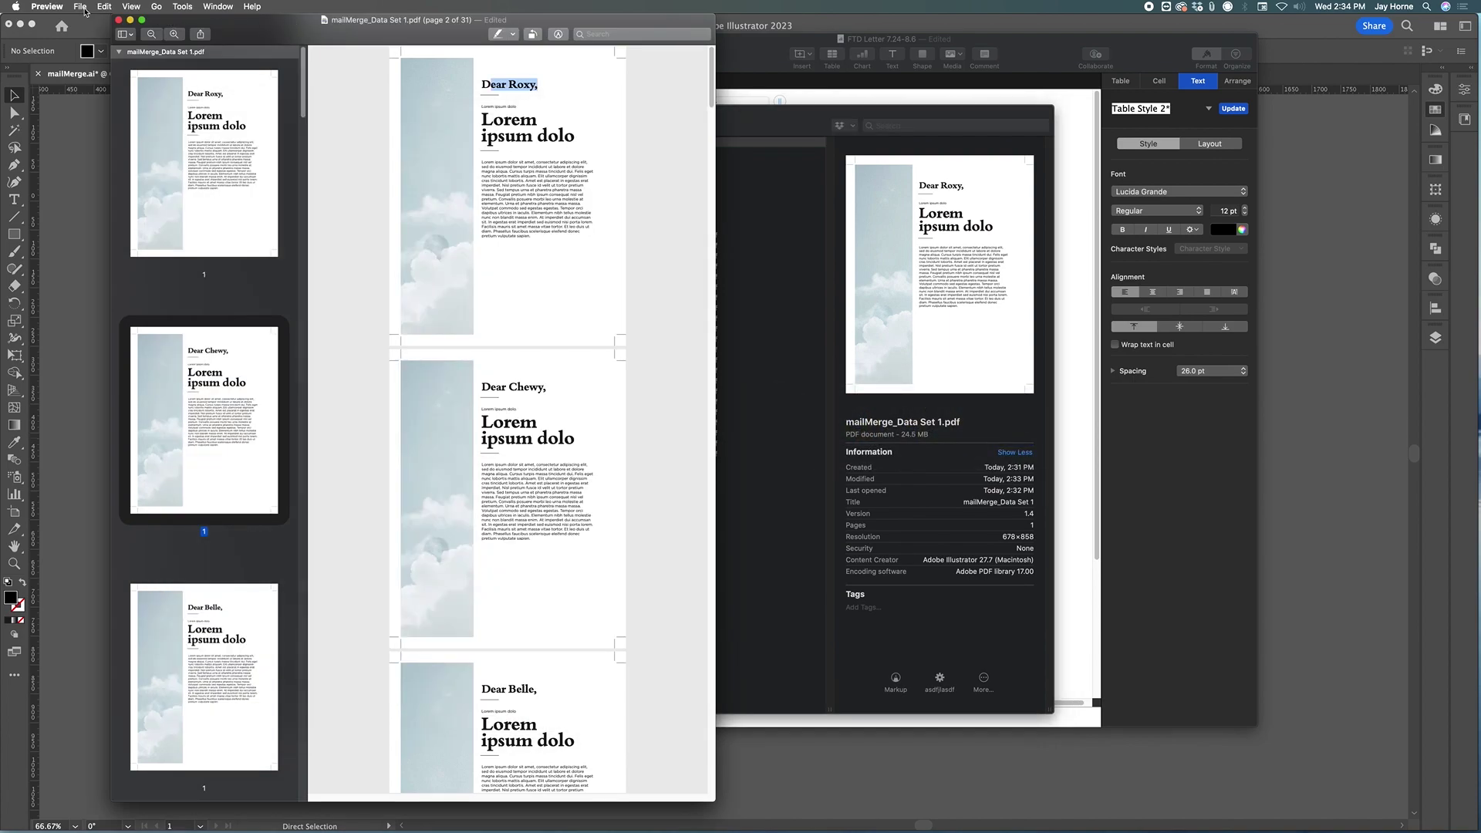
click(47, 6)
click(72, 112)
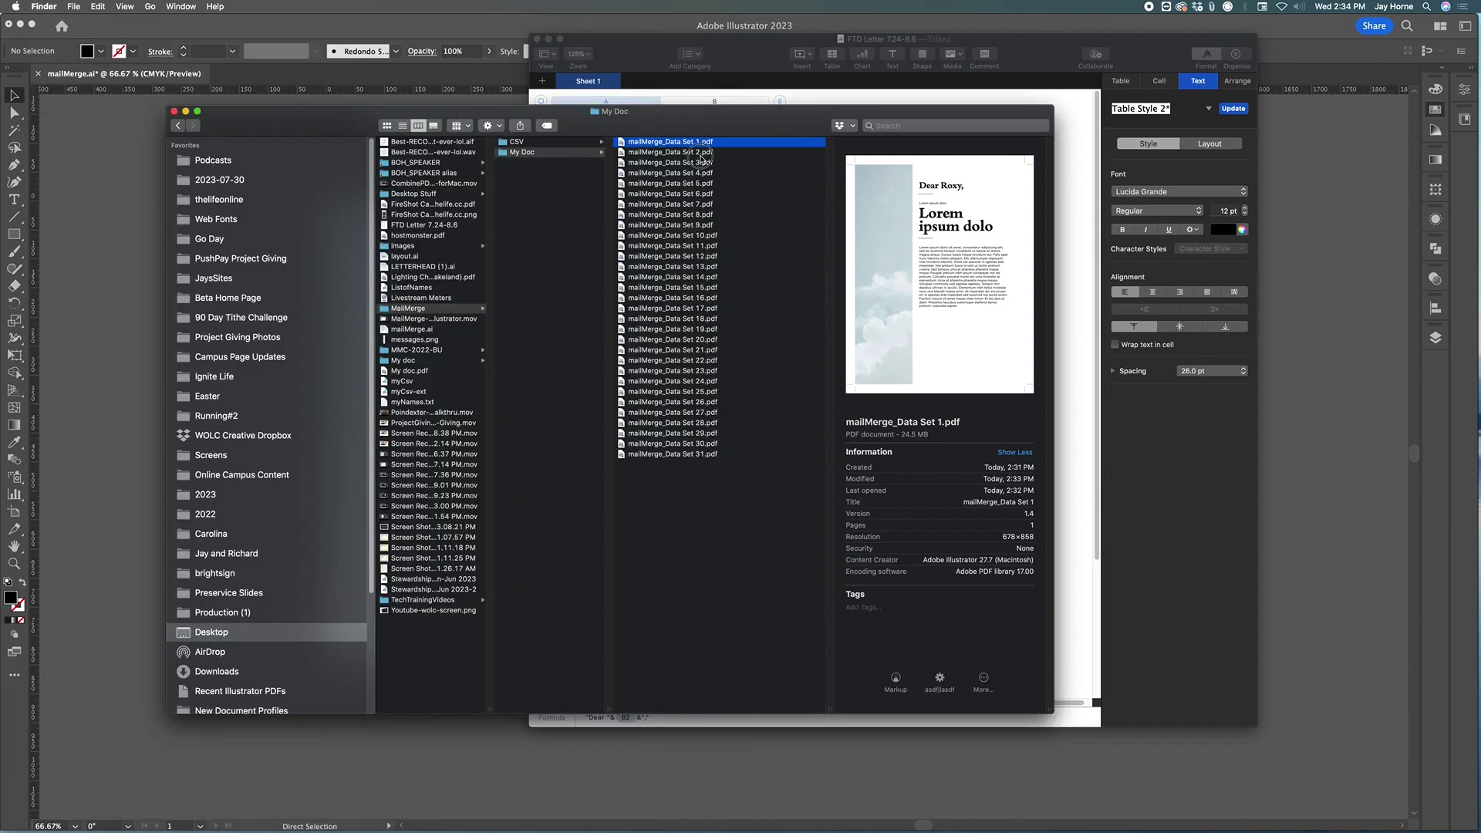
Preview mailMerge_Data Set 1.pdf in Finder and page through its merged letters.
click(701, 152)
click(701, 142)
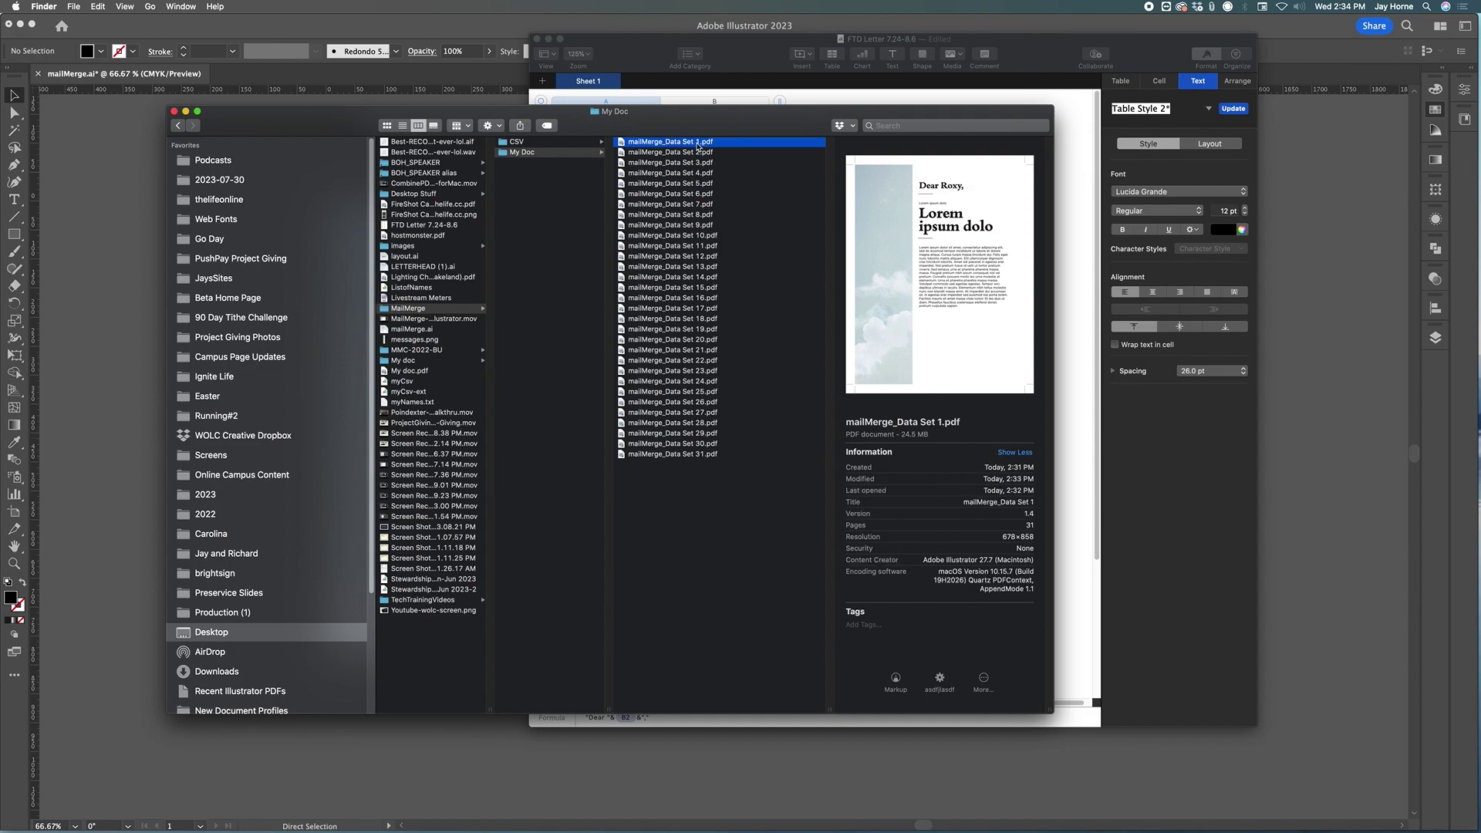
mouse_move(911, 337)
click(949, 371)
click(950, 370)
click(951, 372)
click(951, 371)
click(951, 371)
click(951, 371)
click(951, 371)
click(951, 371)
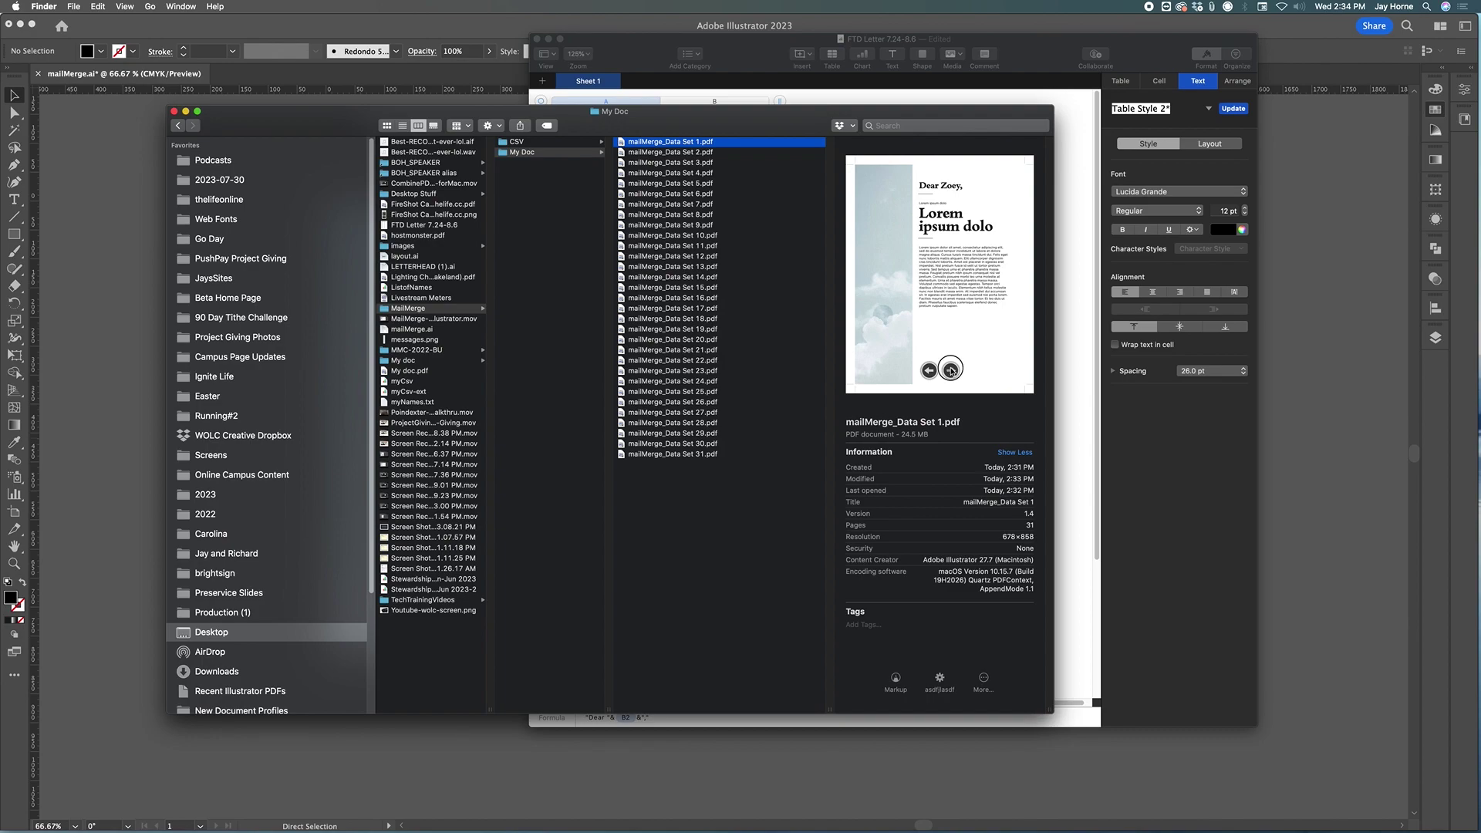
Select mailMerge_Data Set 2 through Set 31 and move the 30 PDFs to the Trash.
click(710, 154)
shift+click(717, 454)
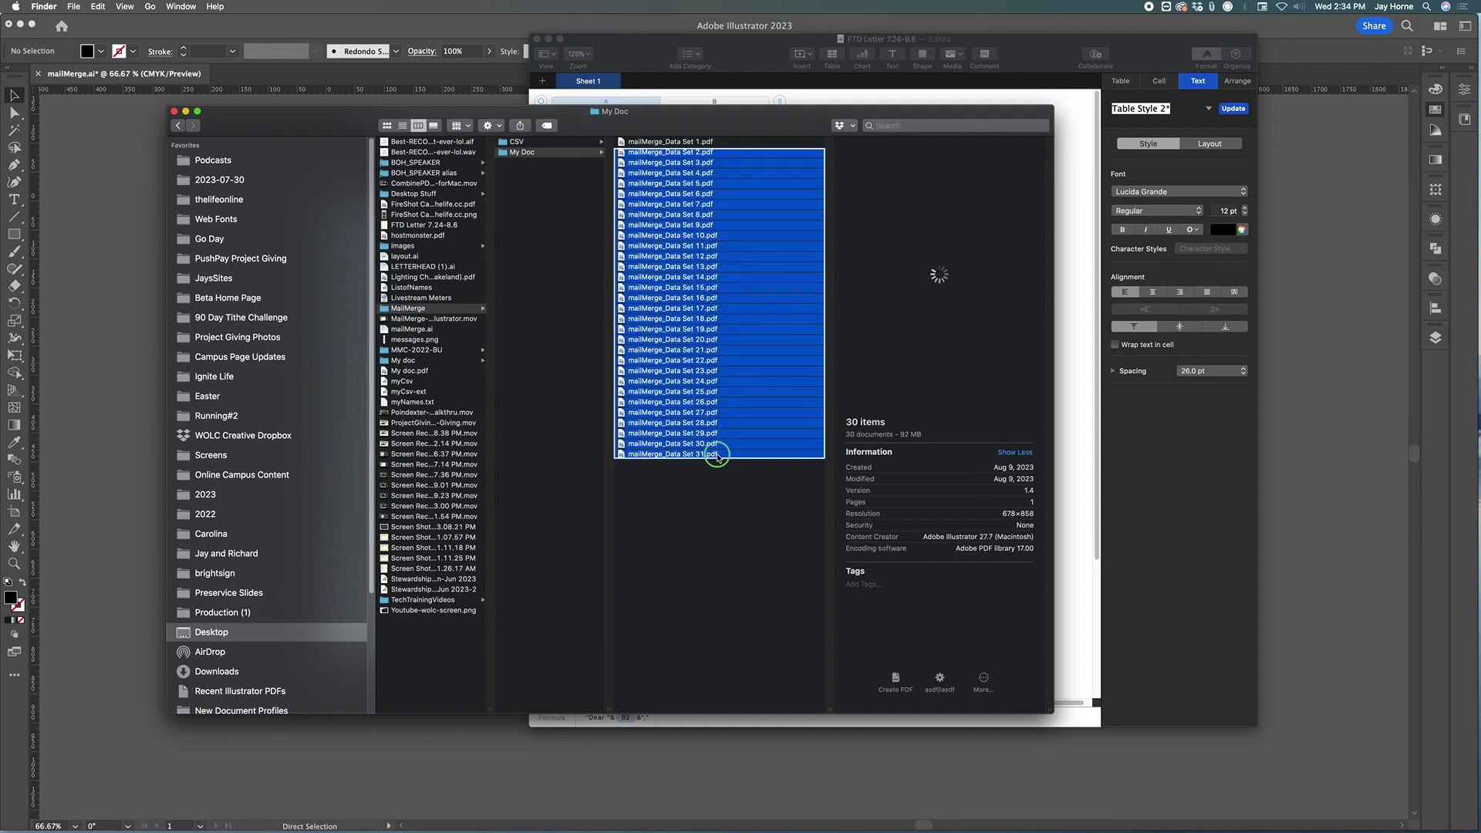
right_click(718, 454)
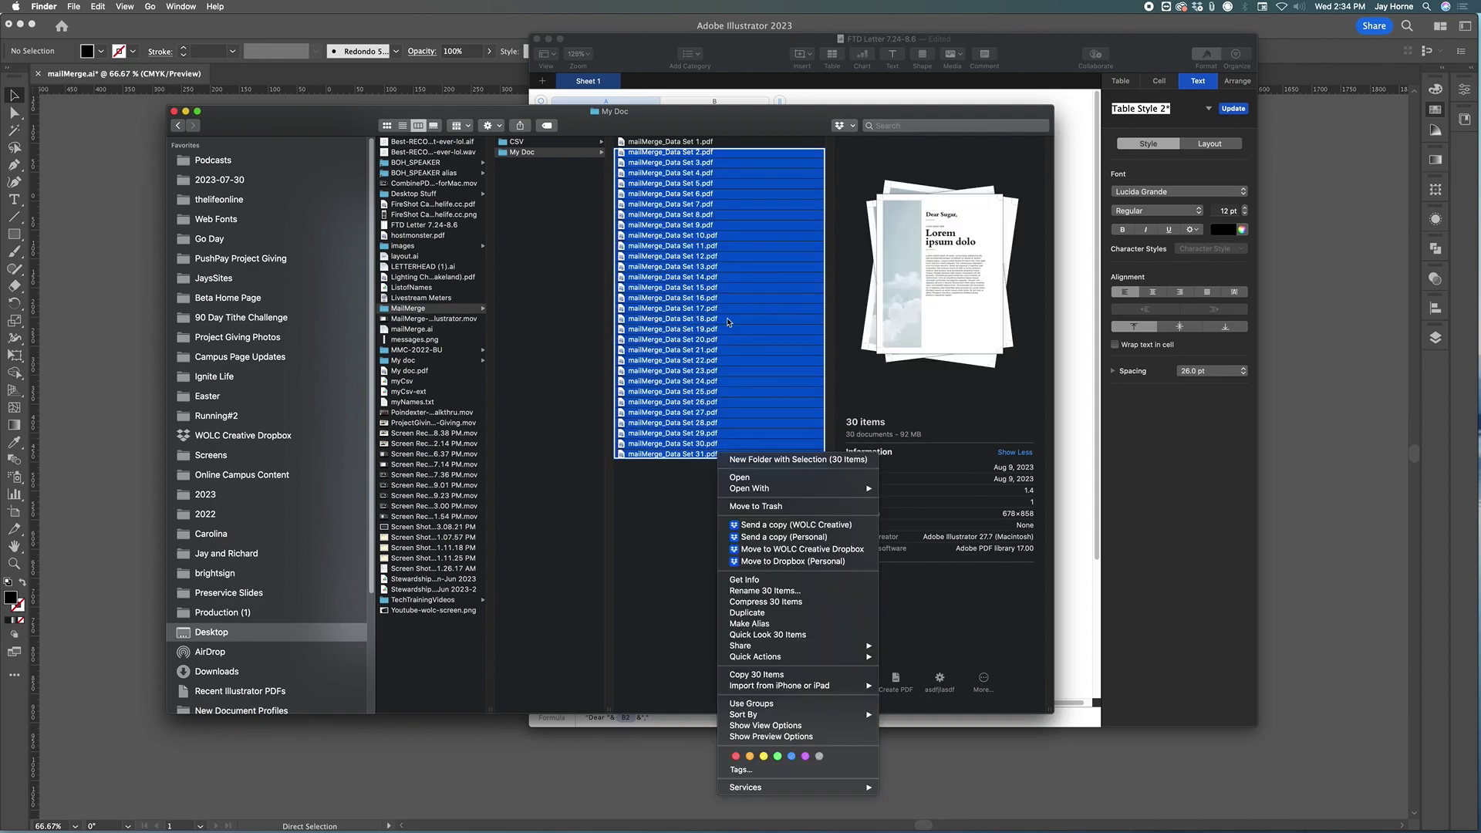
click(769, 508)
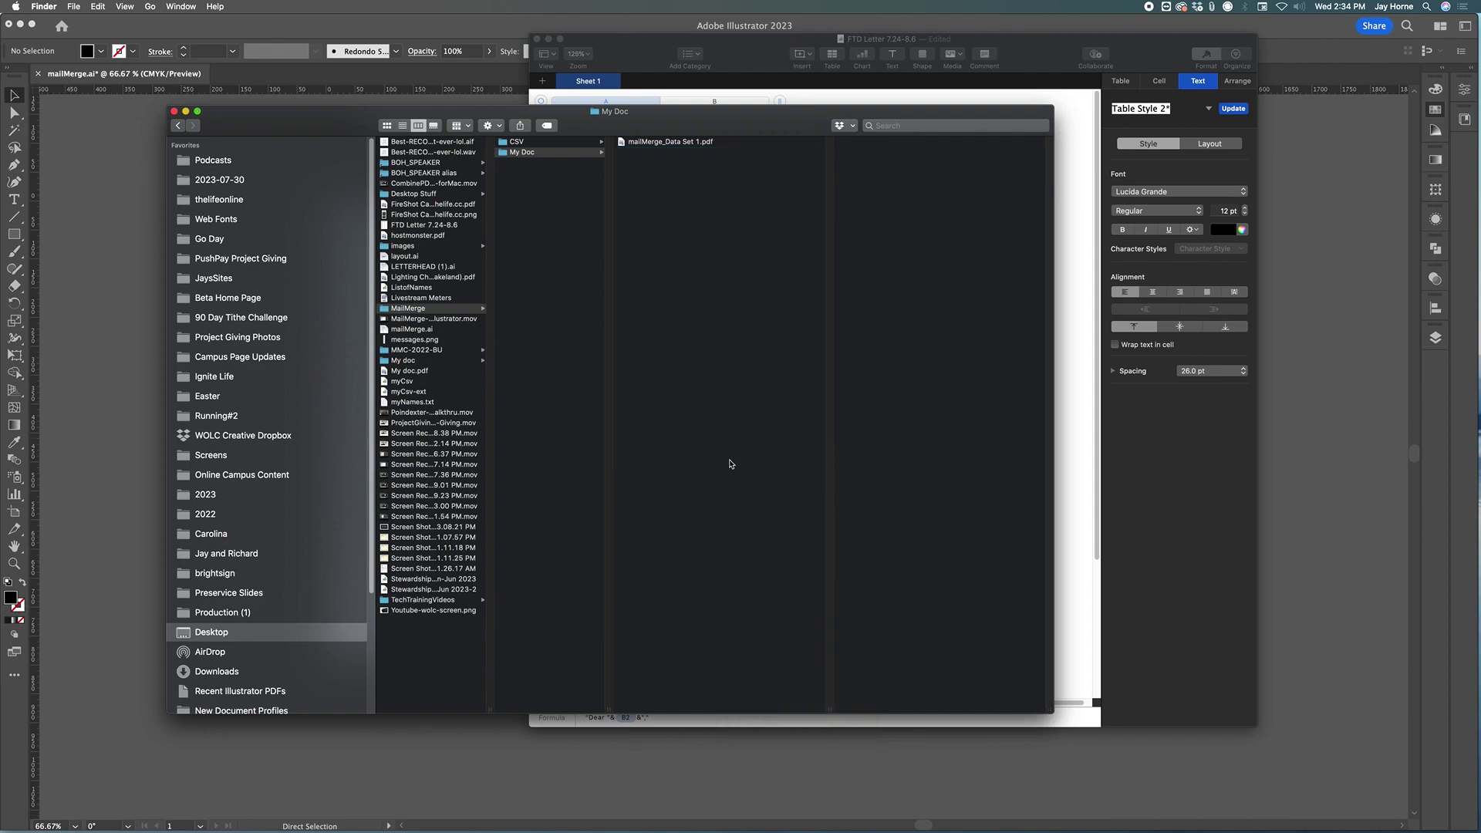
Select the remaining Set 1 PDF and page its preview to the Dear Belle page.
click(683, 144)
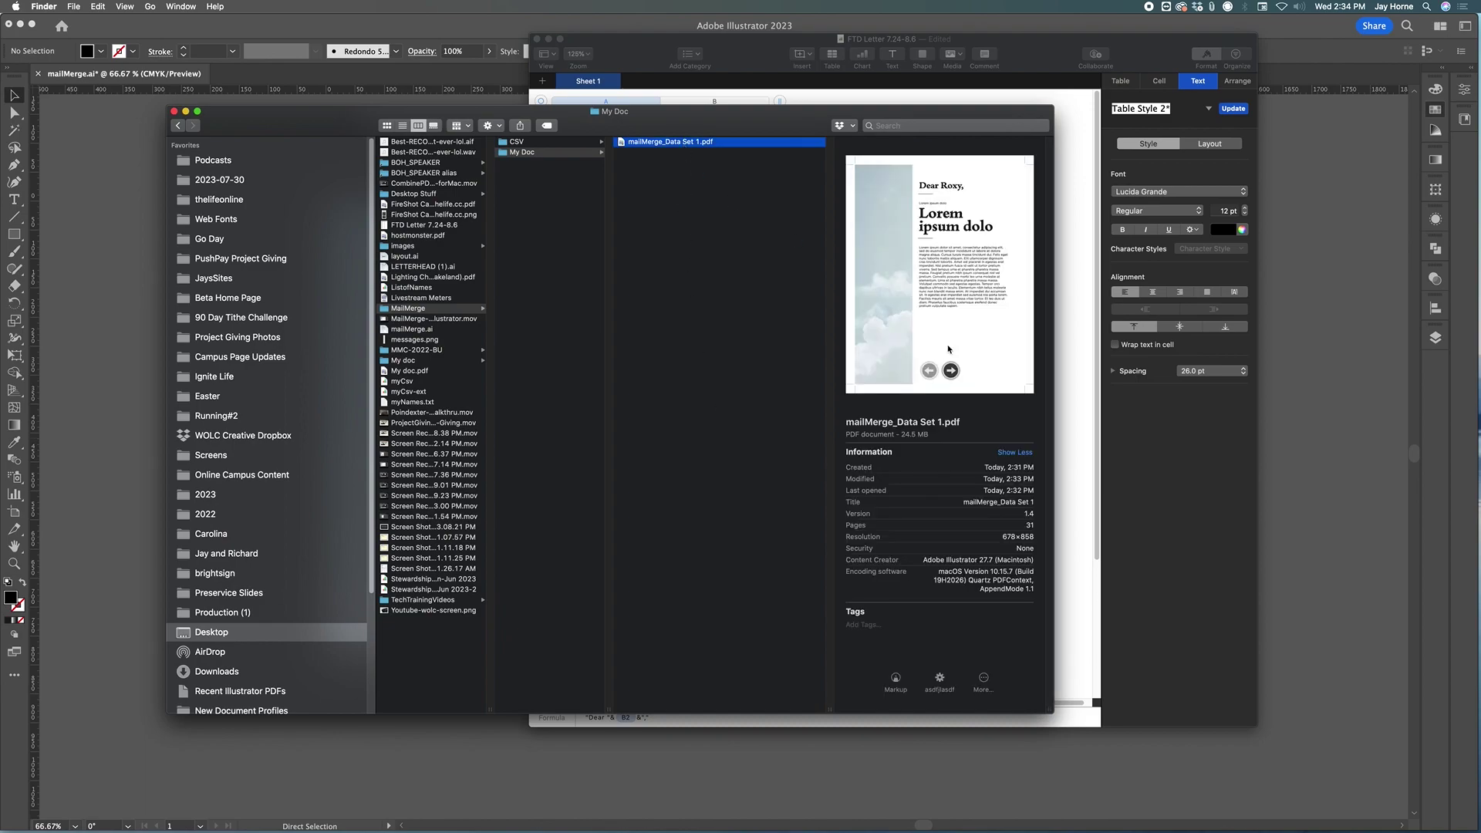
click(951, 371)
click(951, 371)
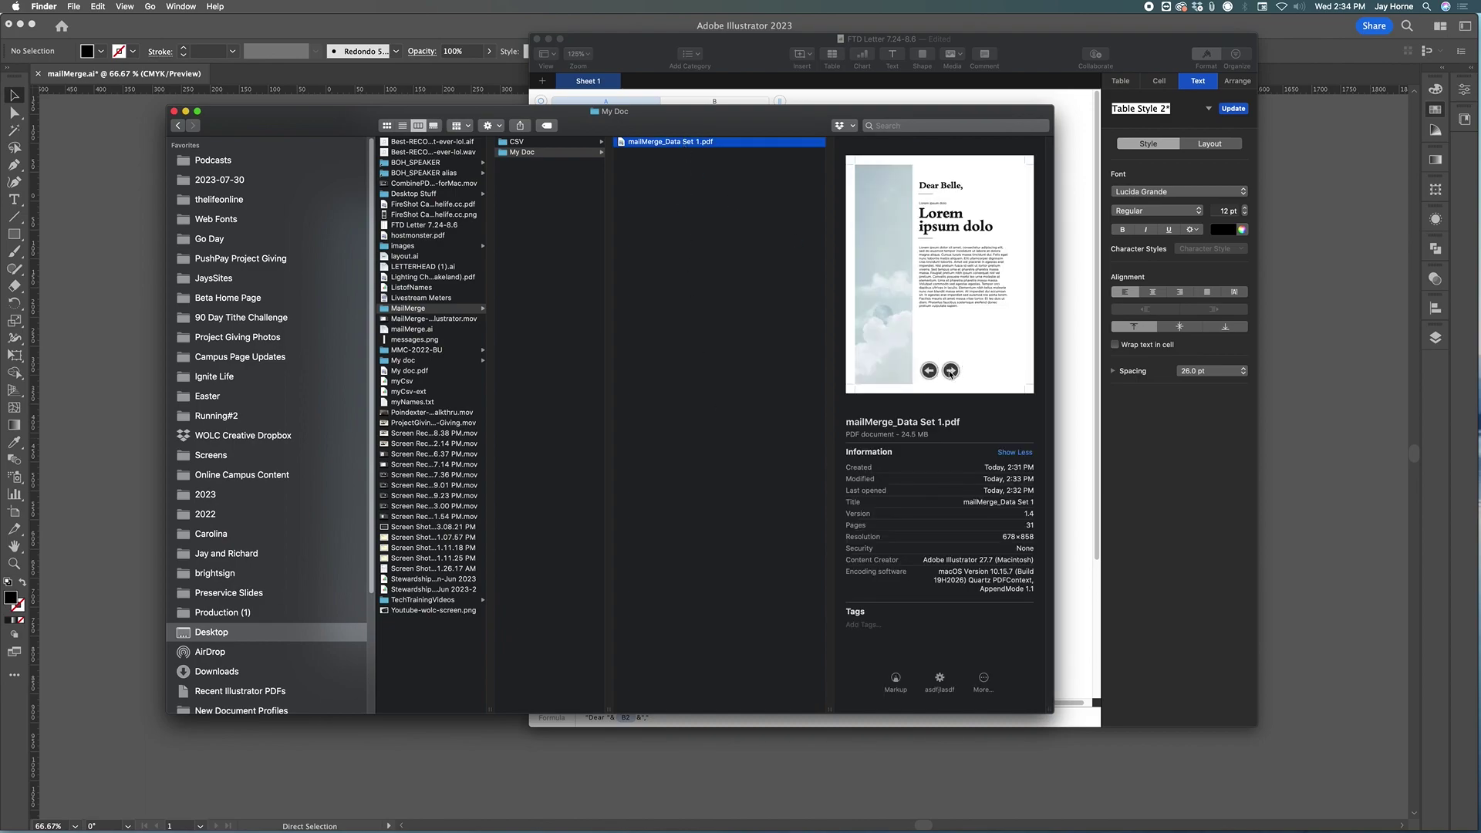